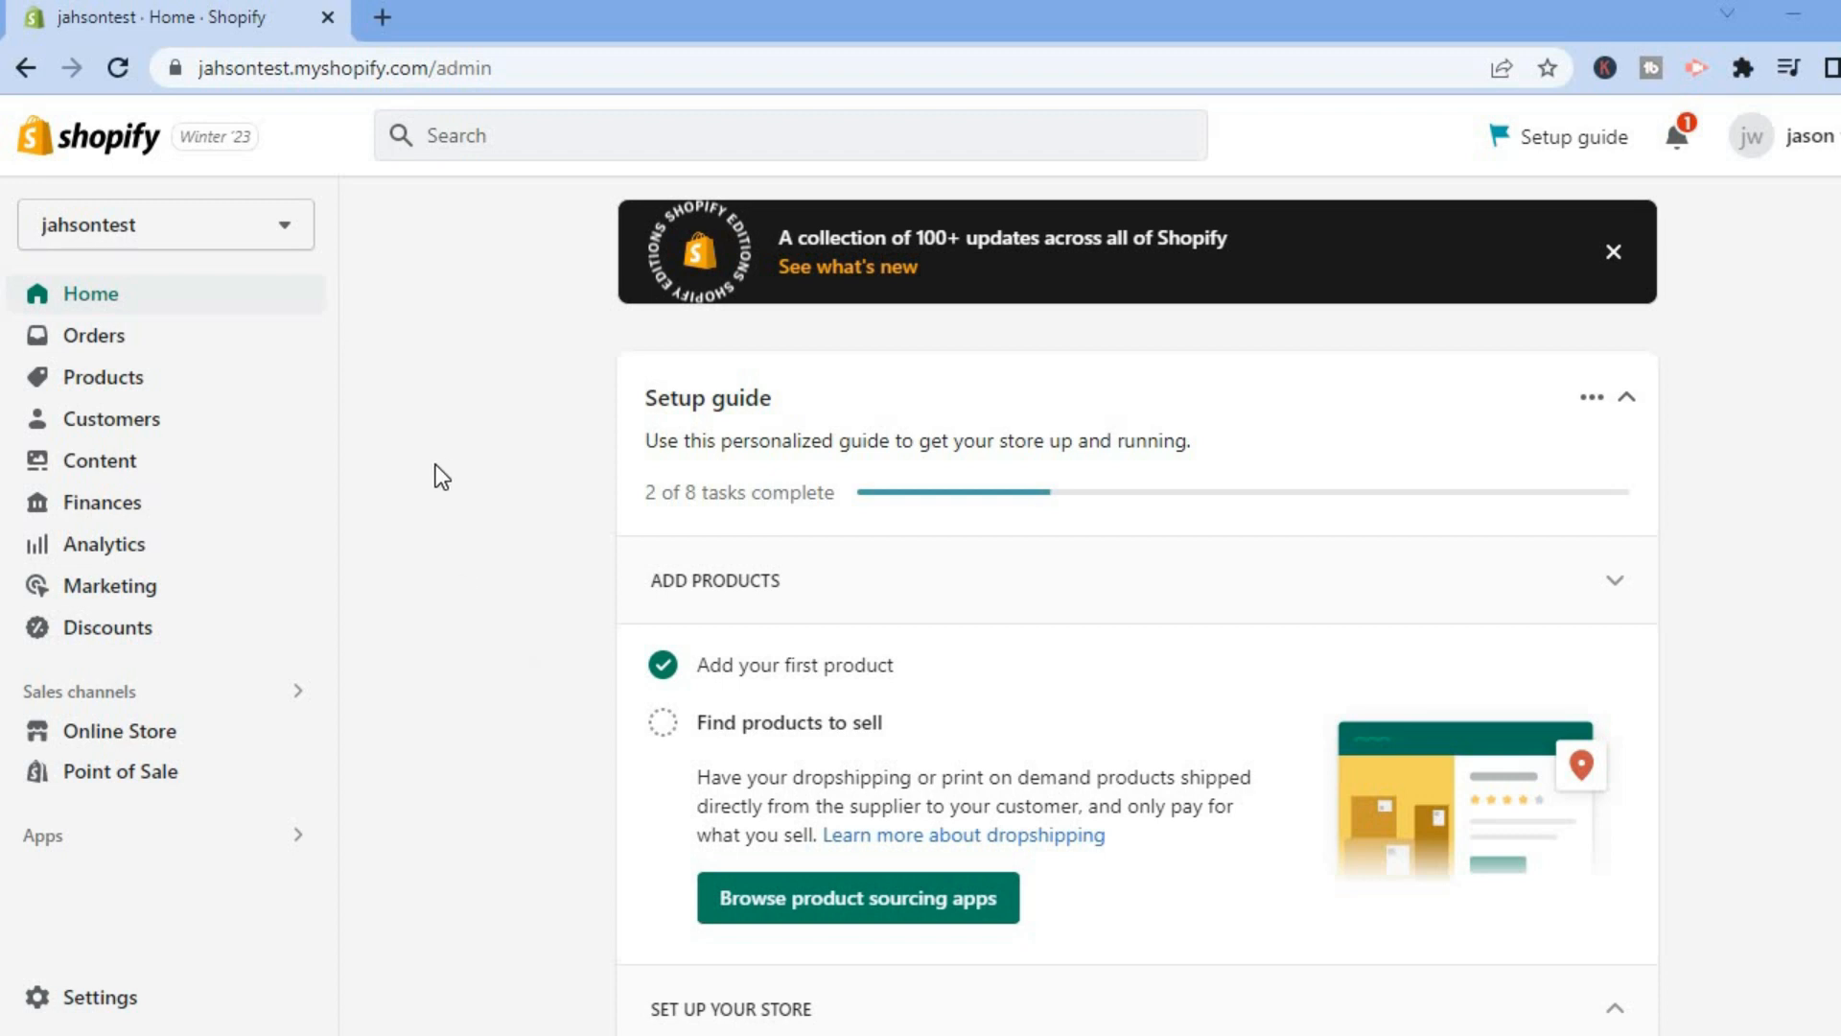
Search the Shopify App Store for "dser" from the store admin's apps search.
{"action": "left_click", "coordinate": [93, 842]}
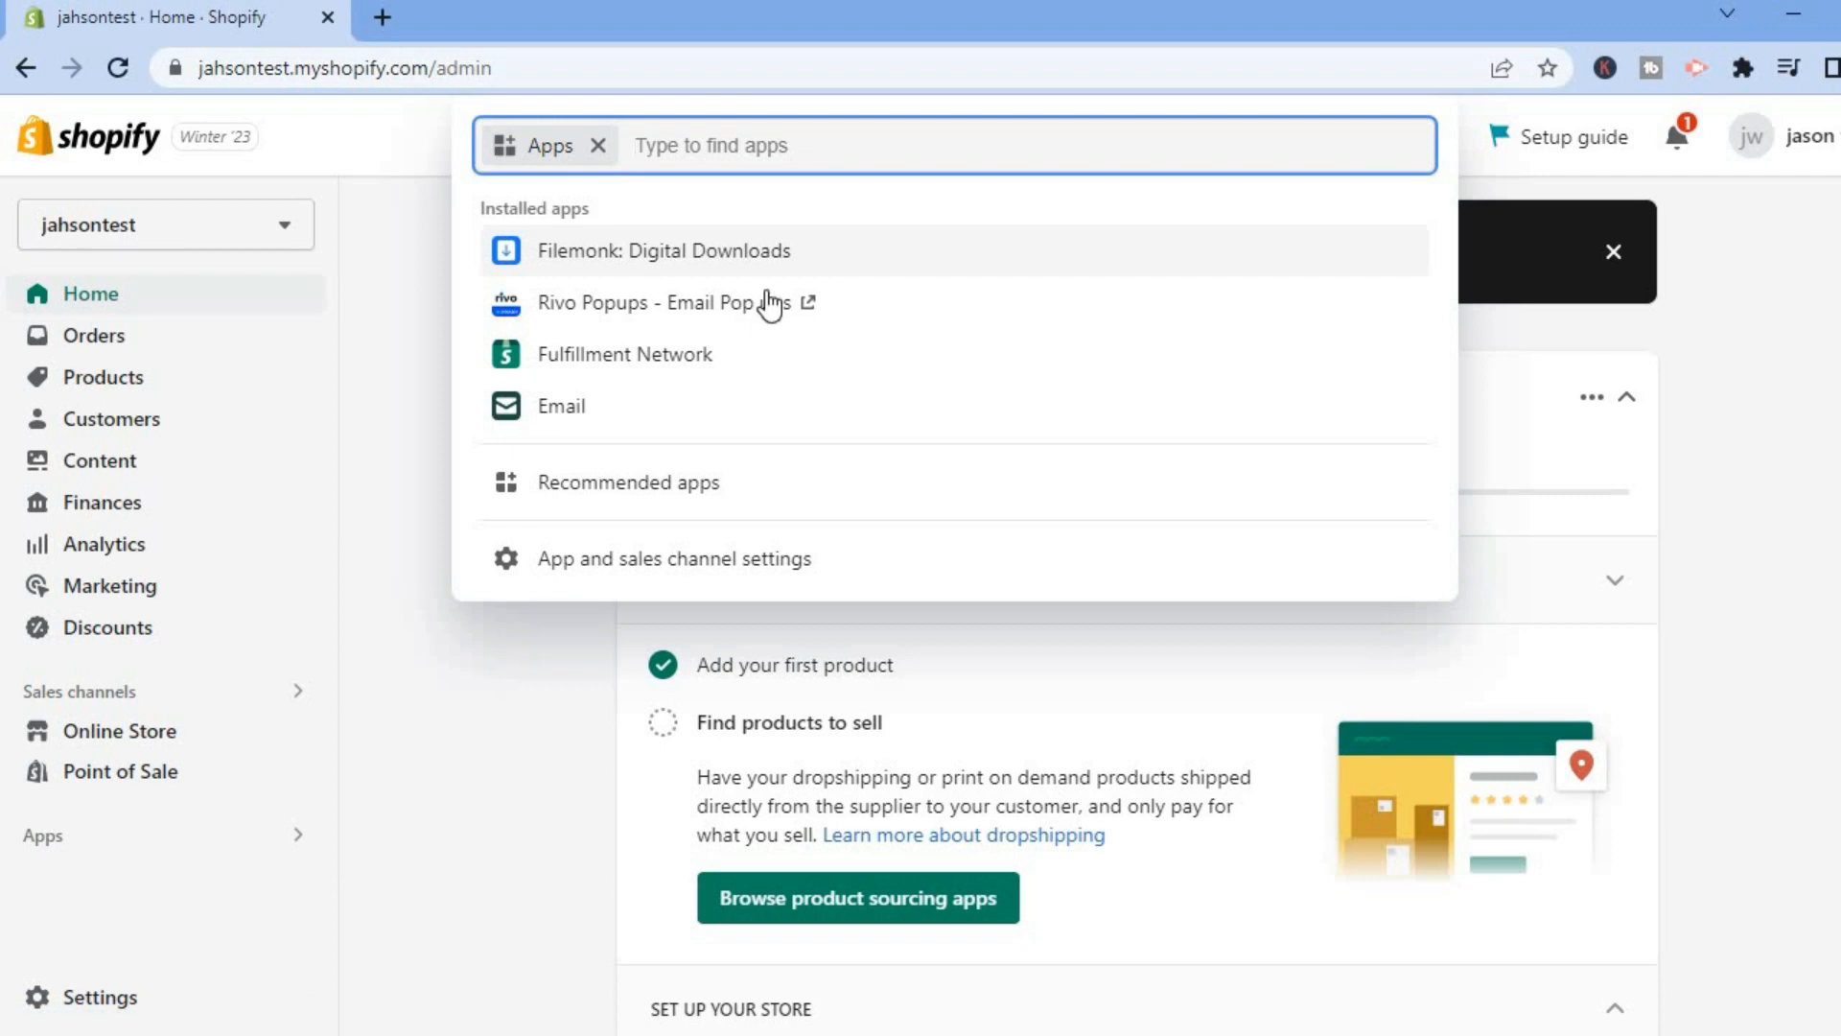
{"action": "type", "text": "dser"}
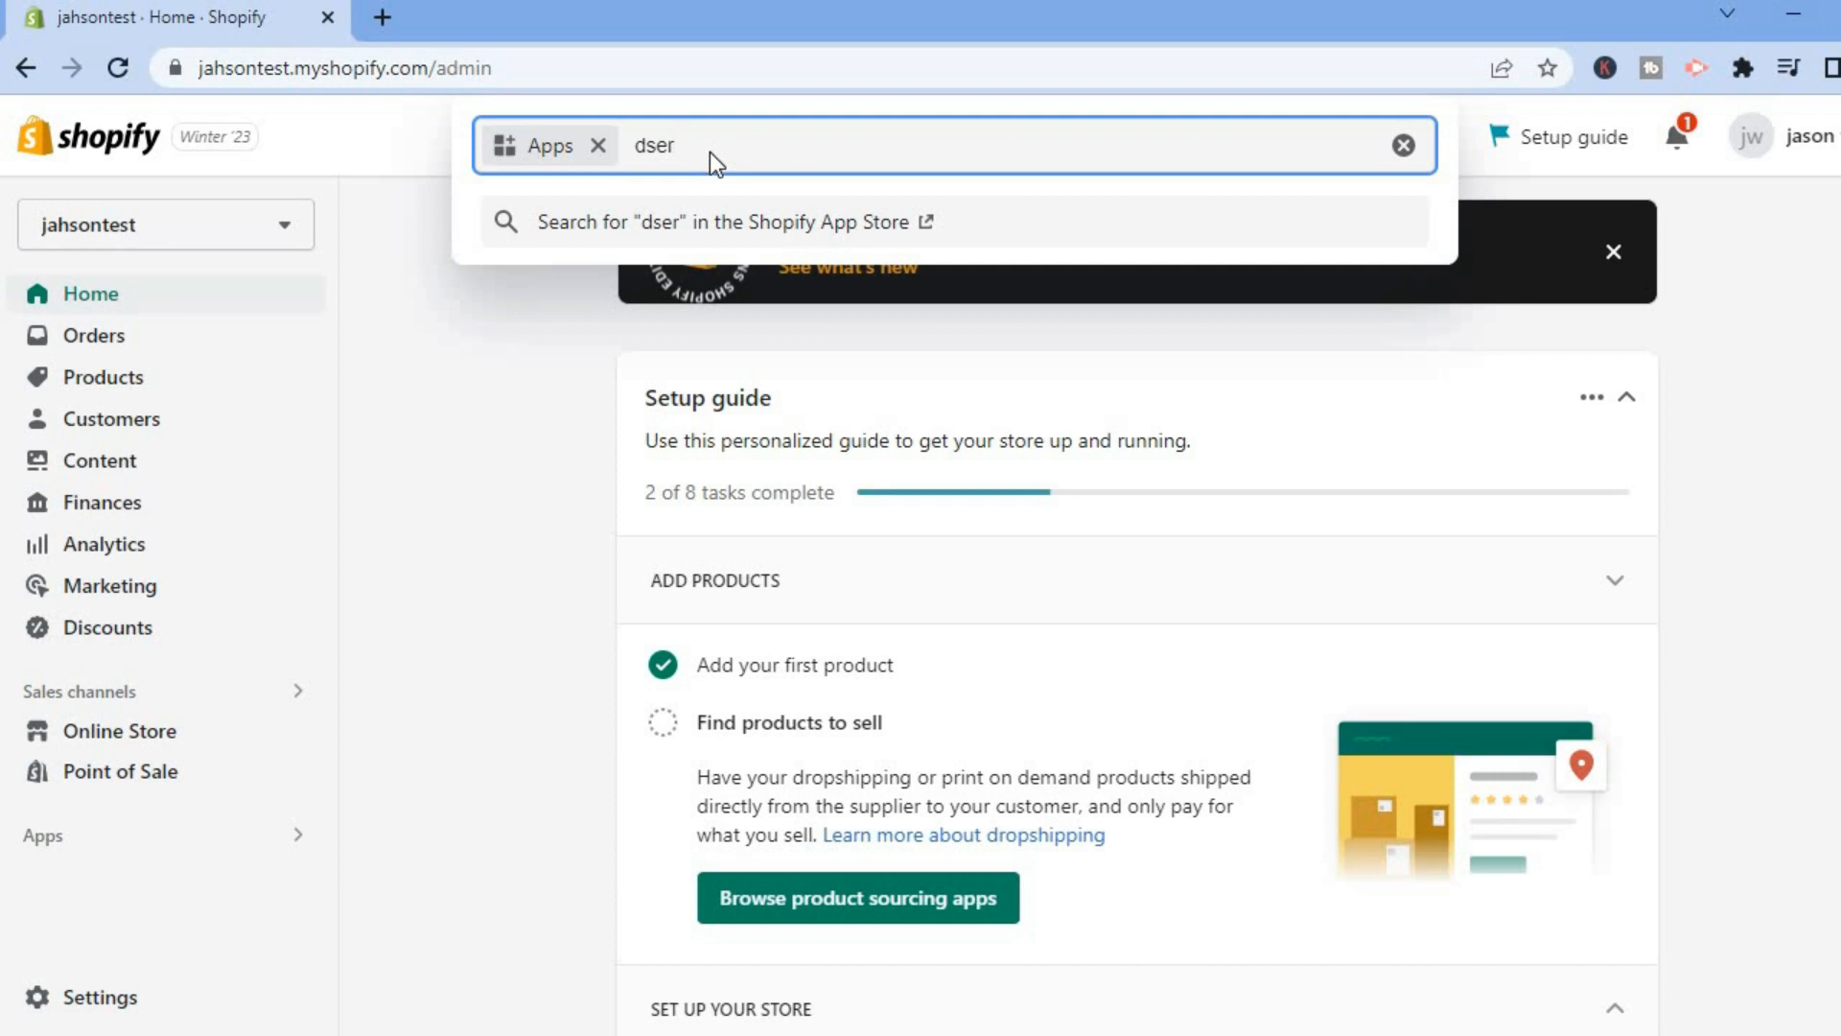
{"action": "key", "text": "Return"}
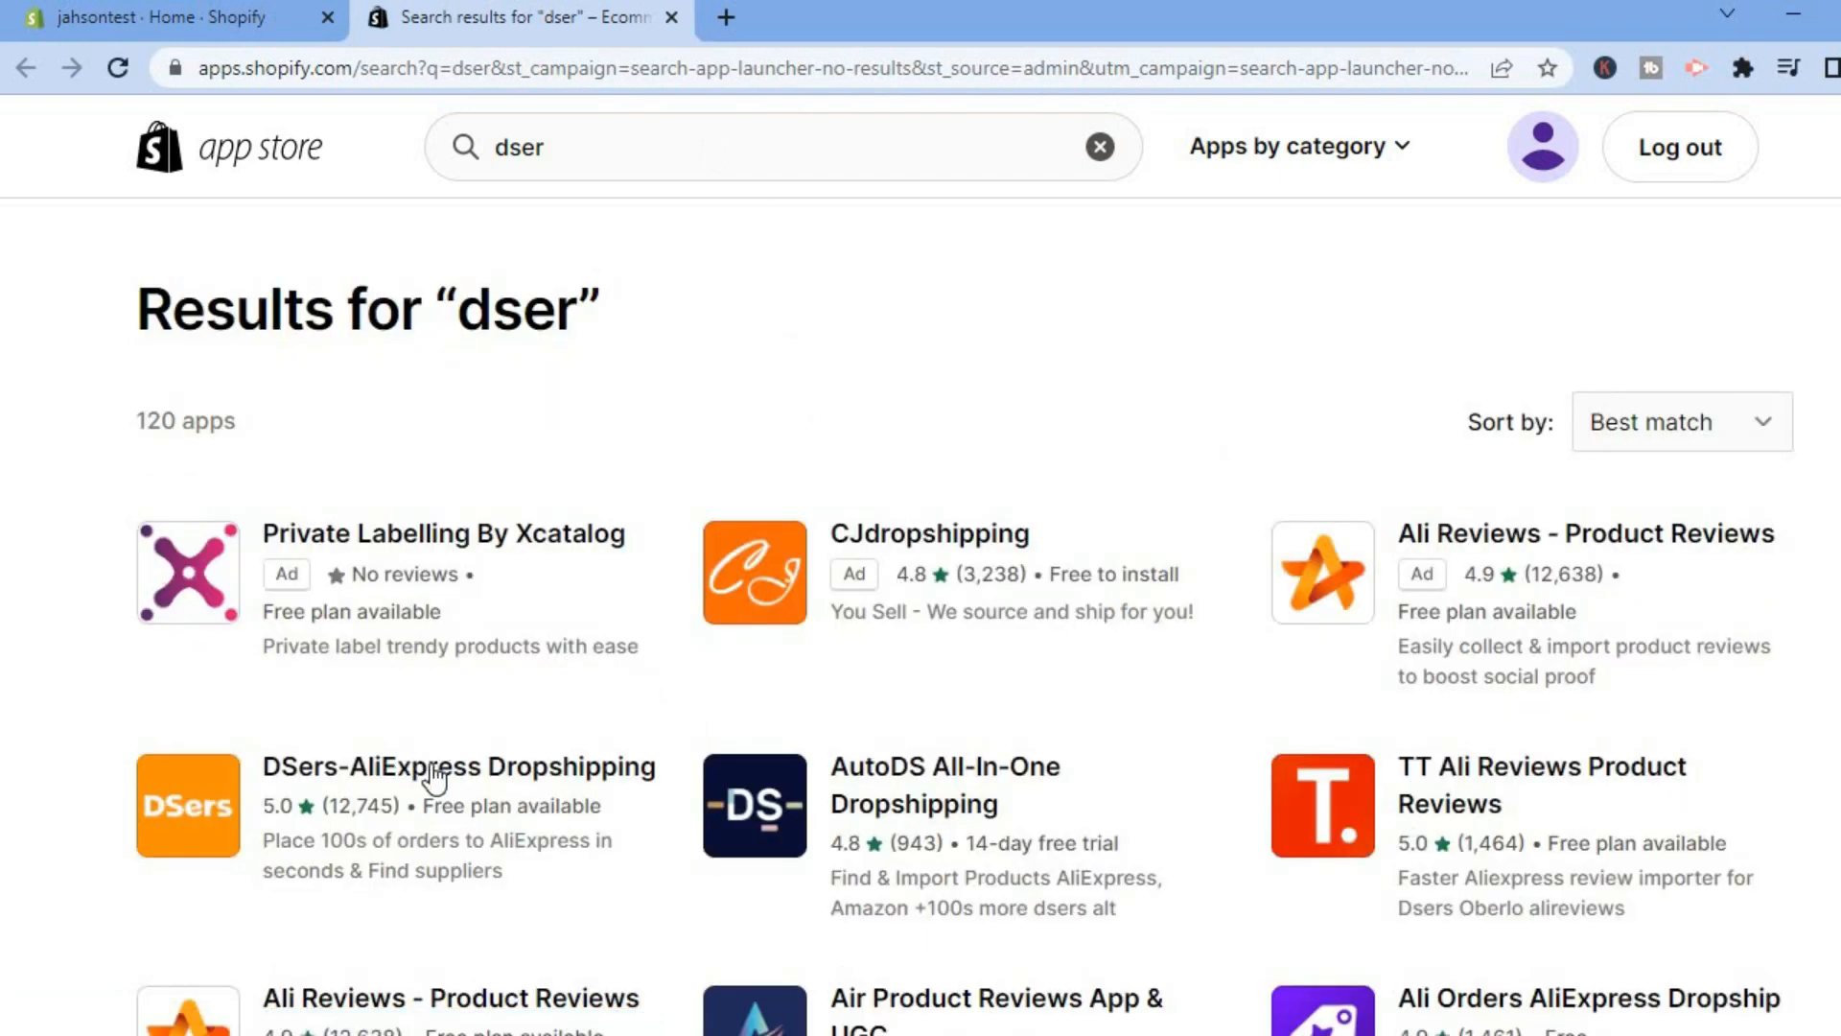
Add the DSers-AliExpress Dropshipping app and install it on the jahsontest store.
{"action": "left_click", "coordinate": [506, 770]}
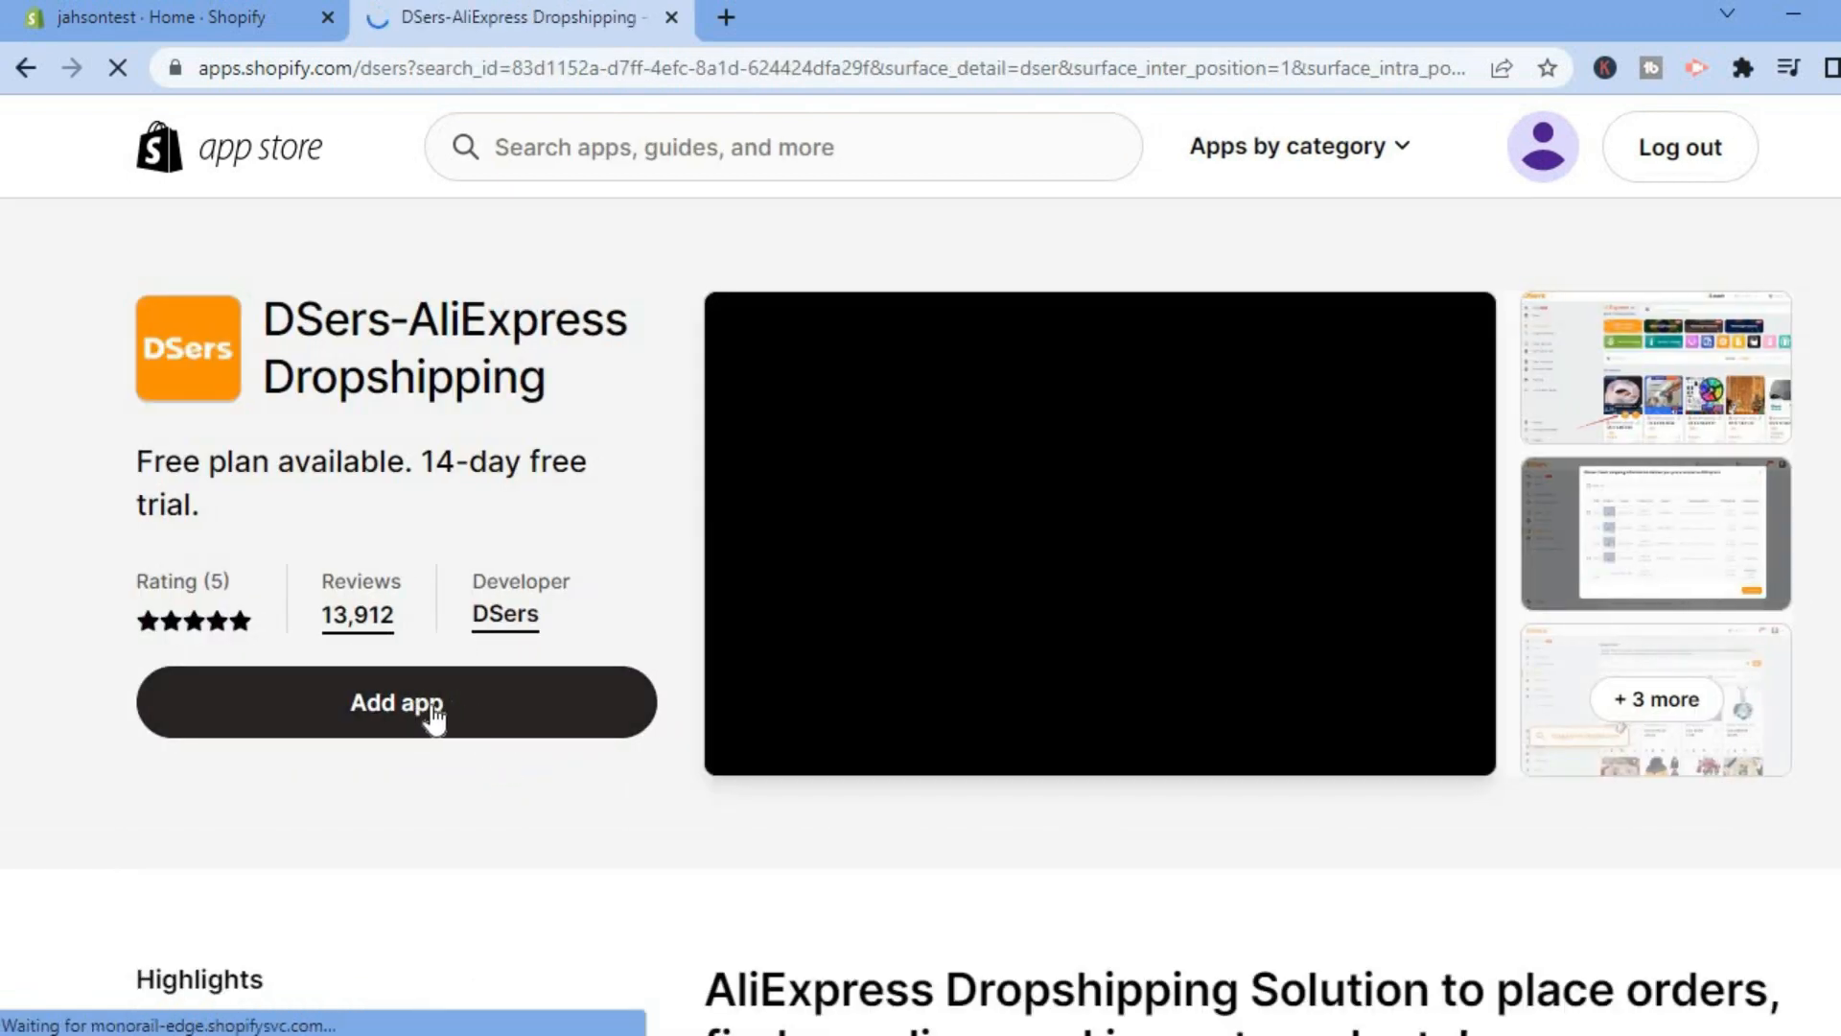
{"action": "left_click", "coordinate": [417, 709]}
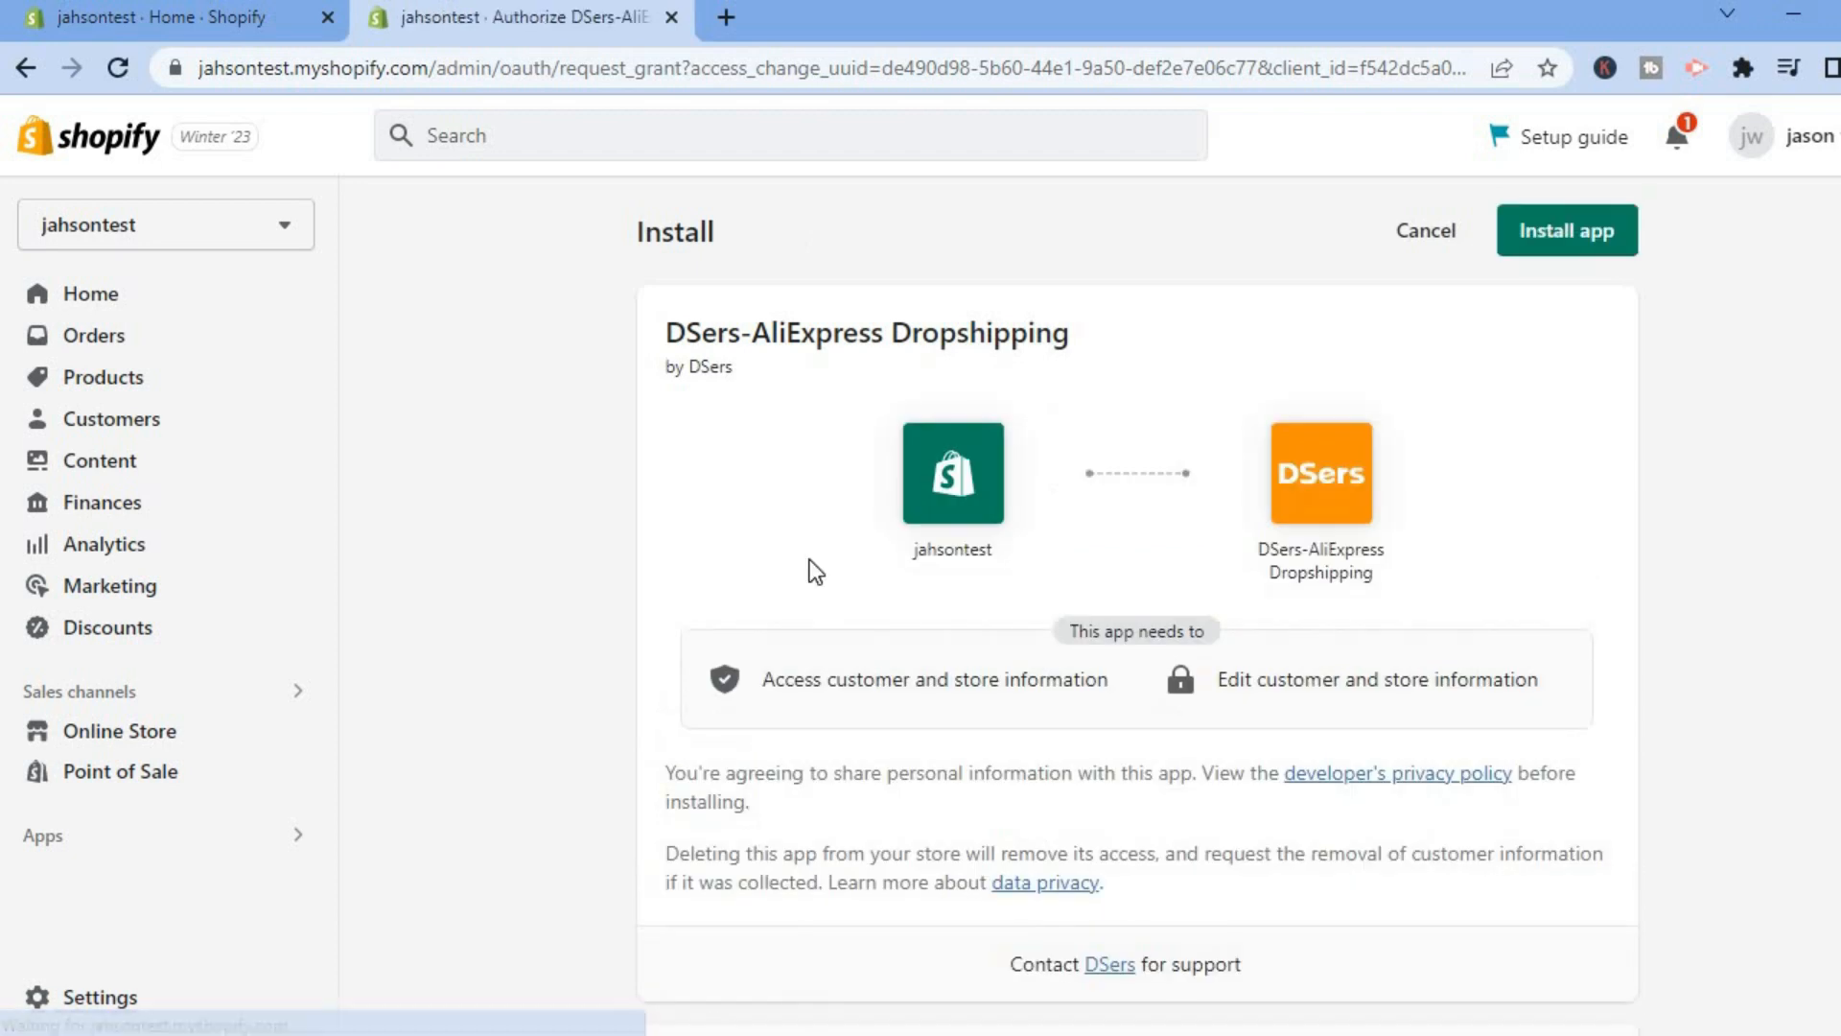
{"action": "left_click", "coordinate": [1543, 241]}
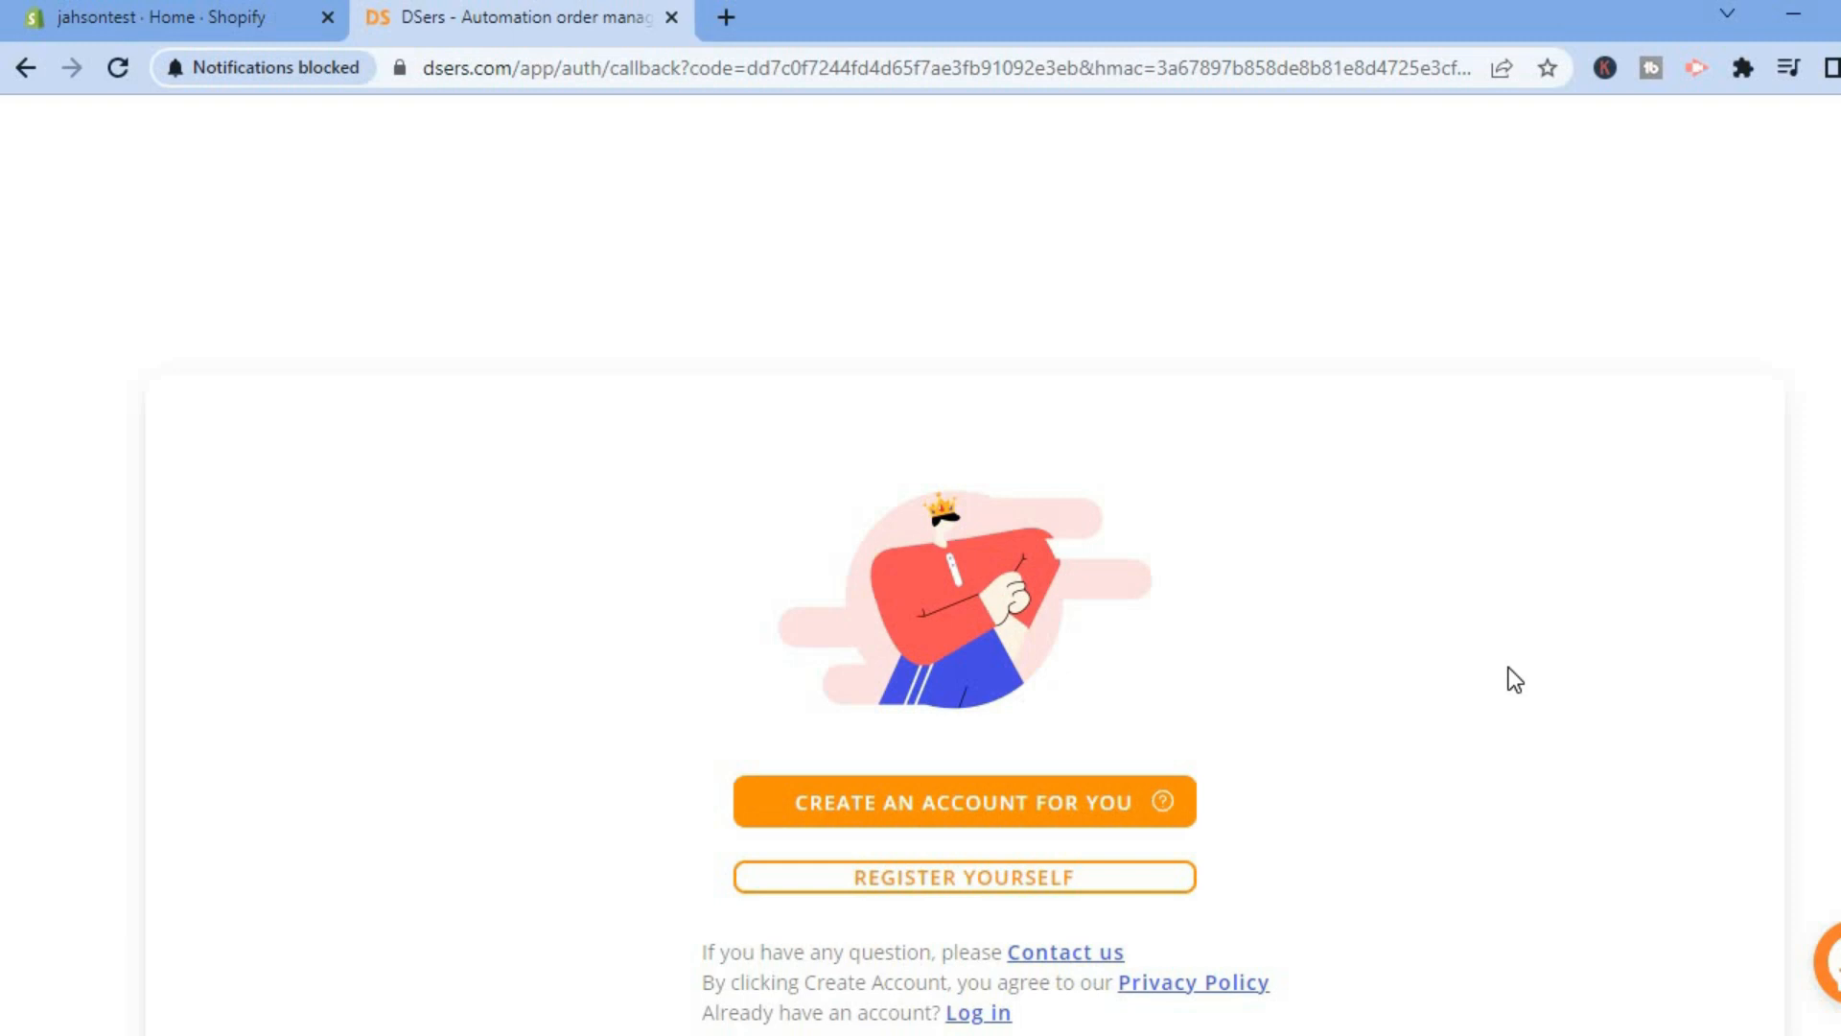
Have a DSers account created for the store and authorize DSers to access the AliExpress account.
{"action": "left_click", "coordinate": [1021, 792]}
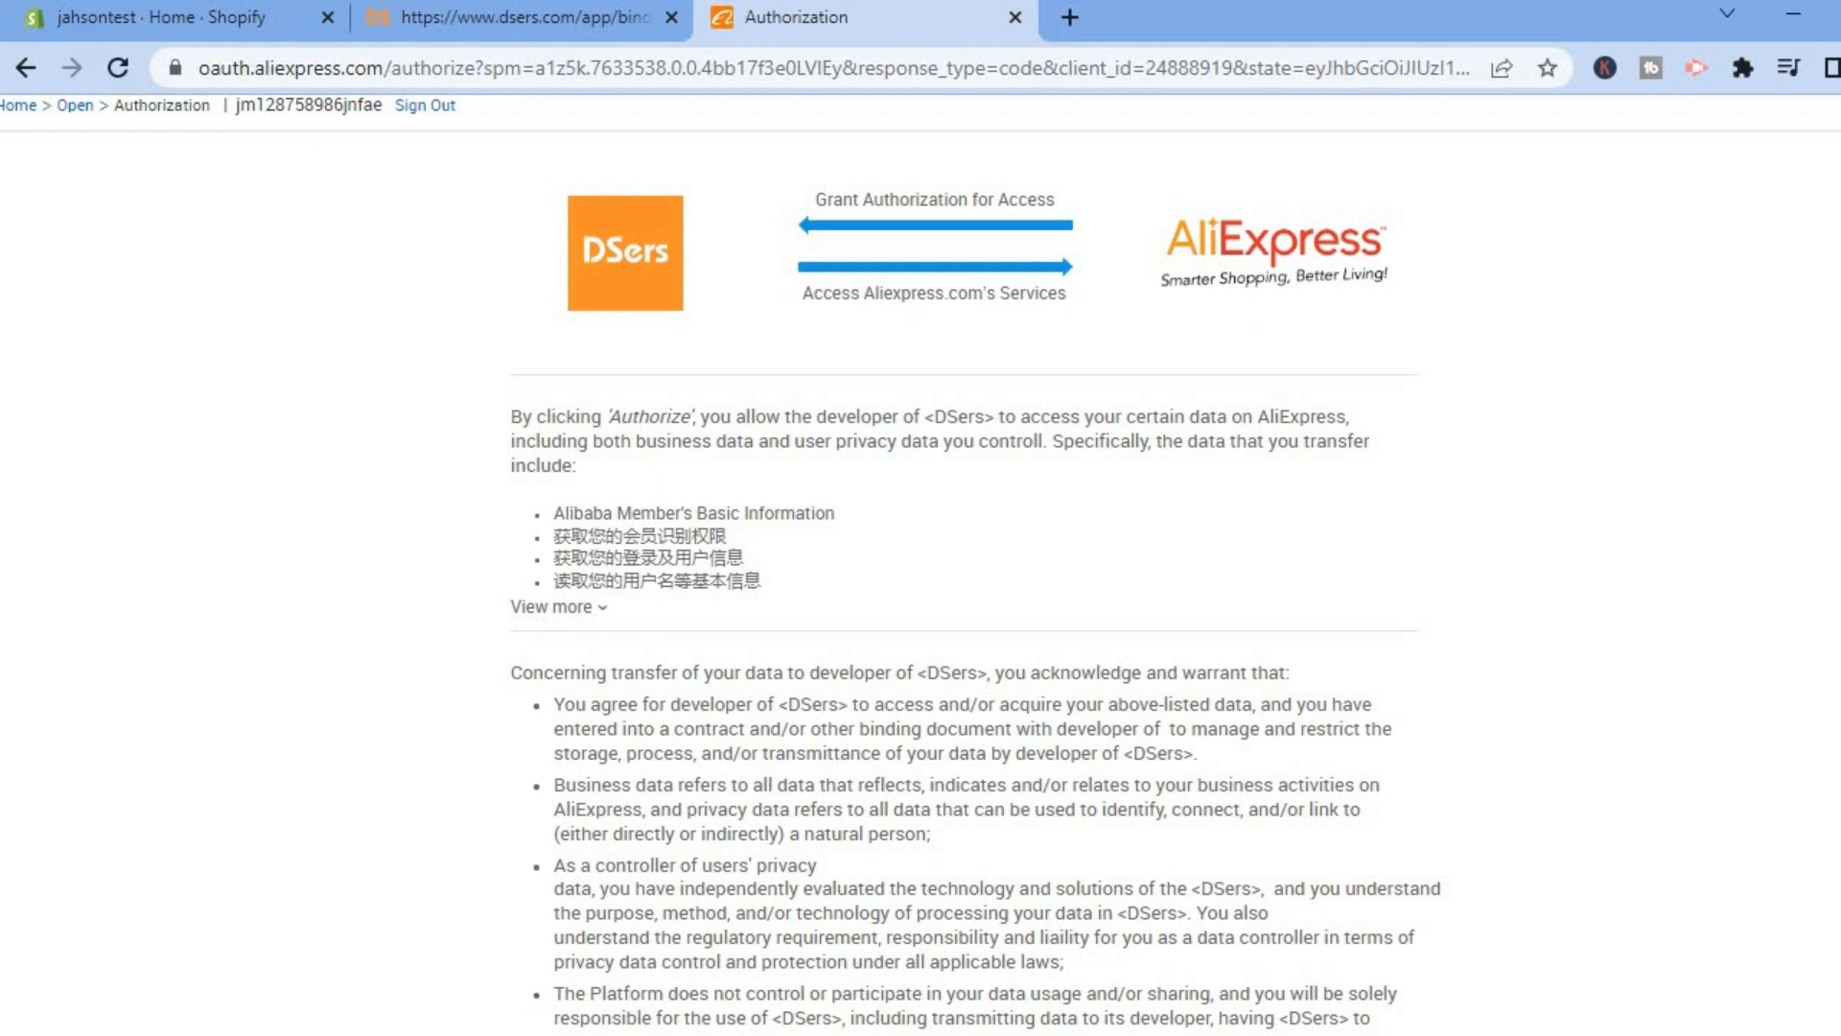
{"action": "scroll", "coordinate": [920, 566], "scroll_direction": "down", "scroll_amount": 4}
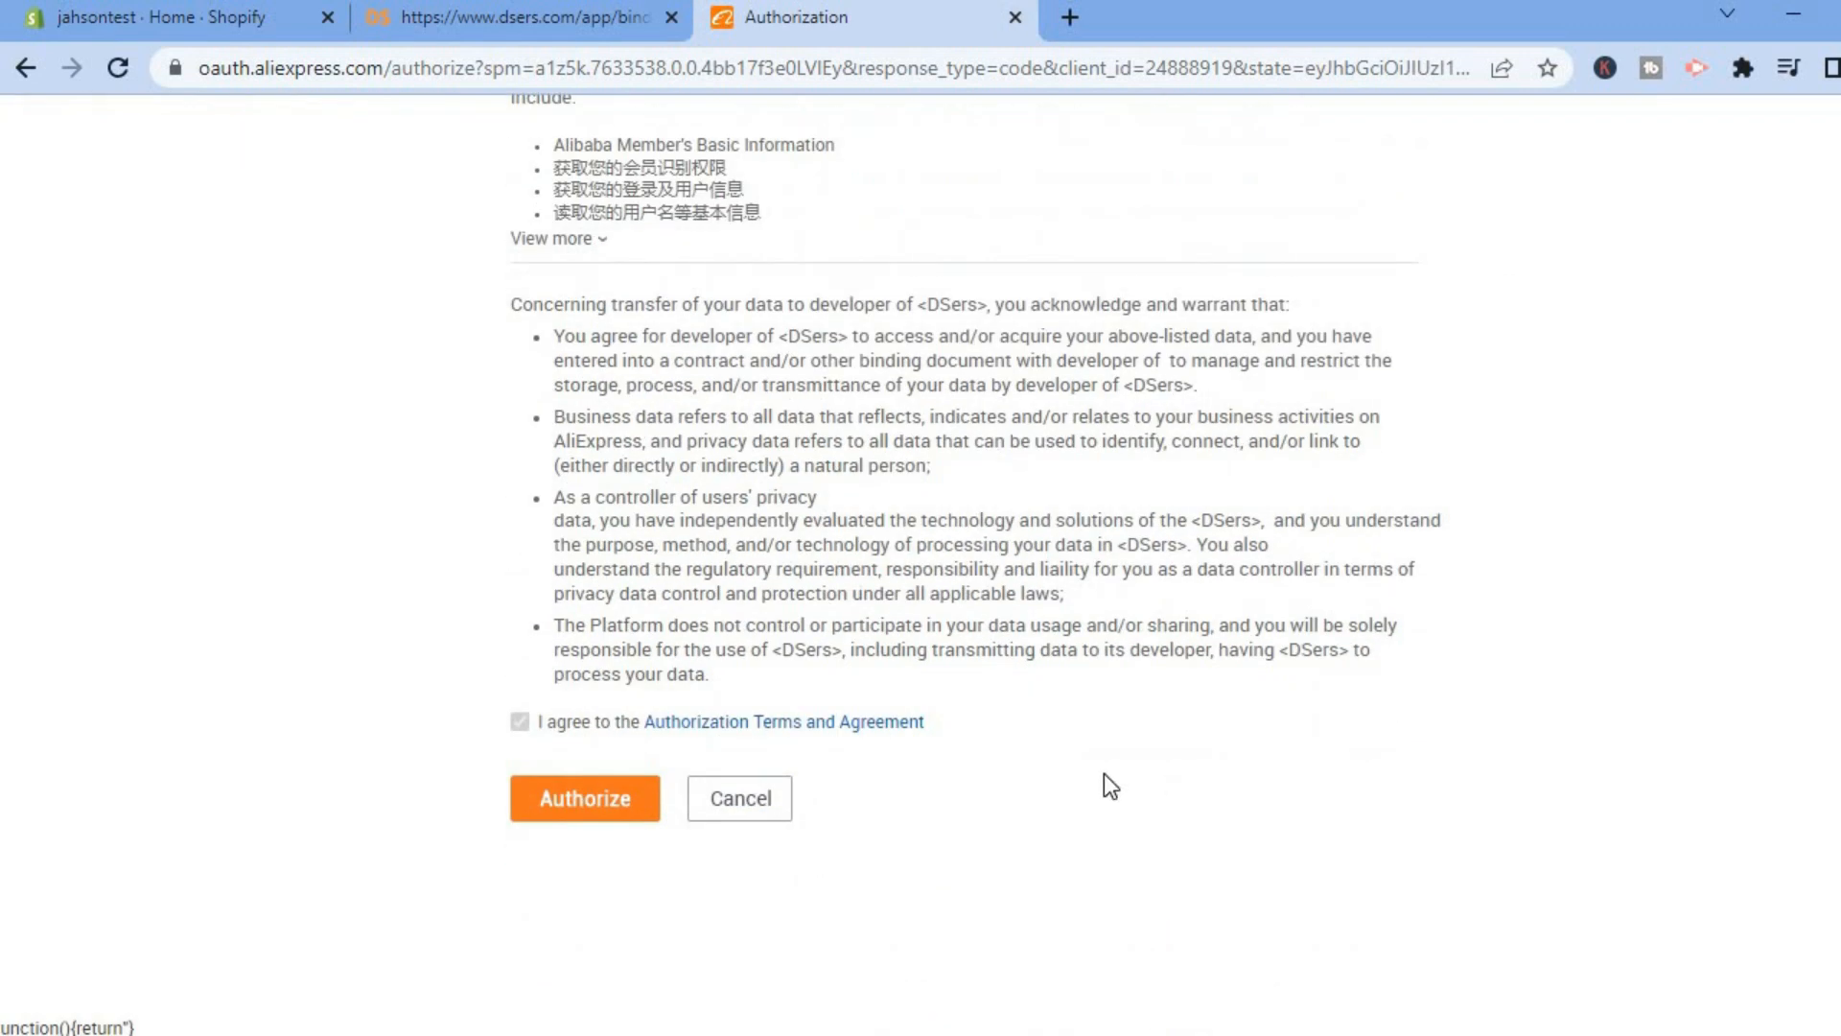
{"action": "left_click", "coordinate": [520, 721]}
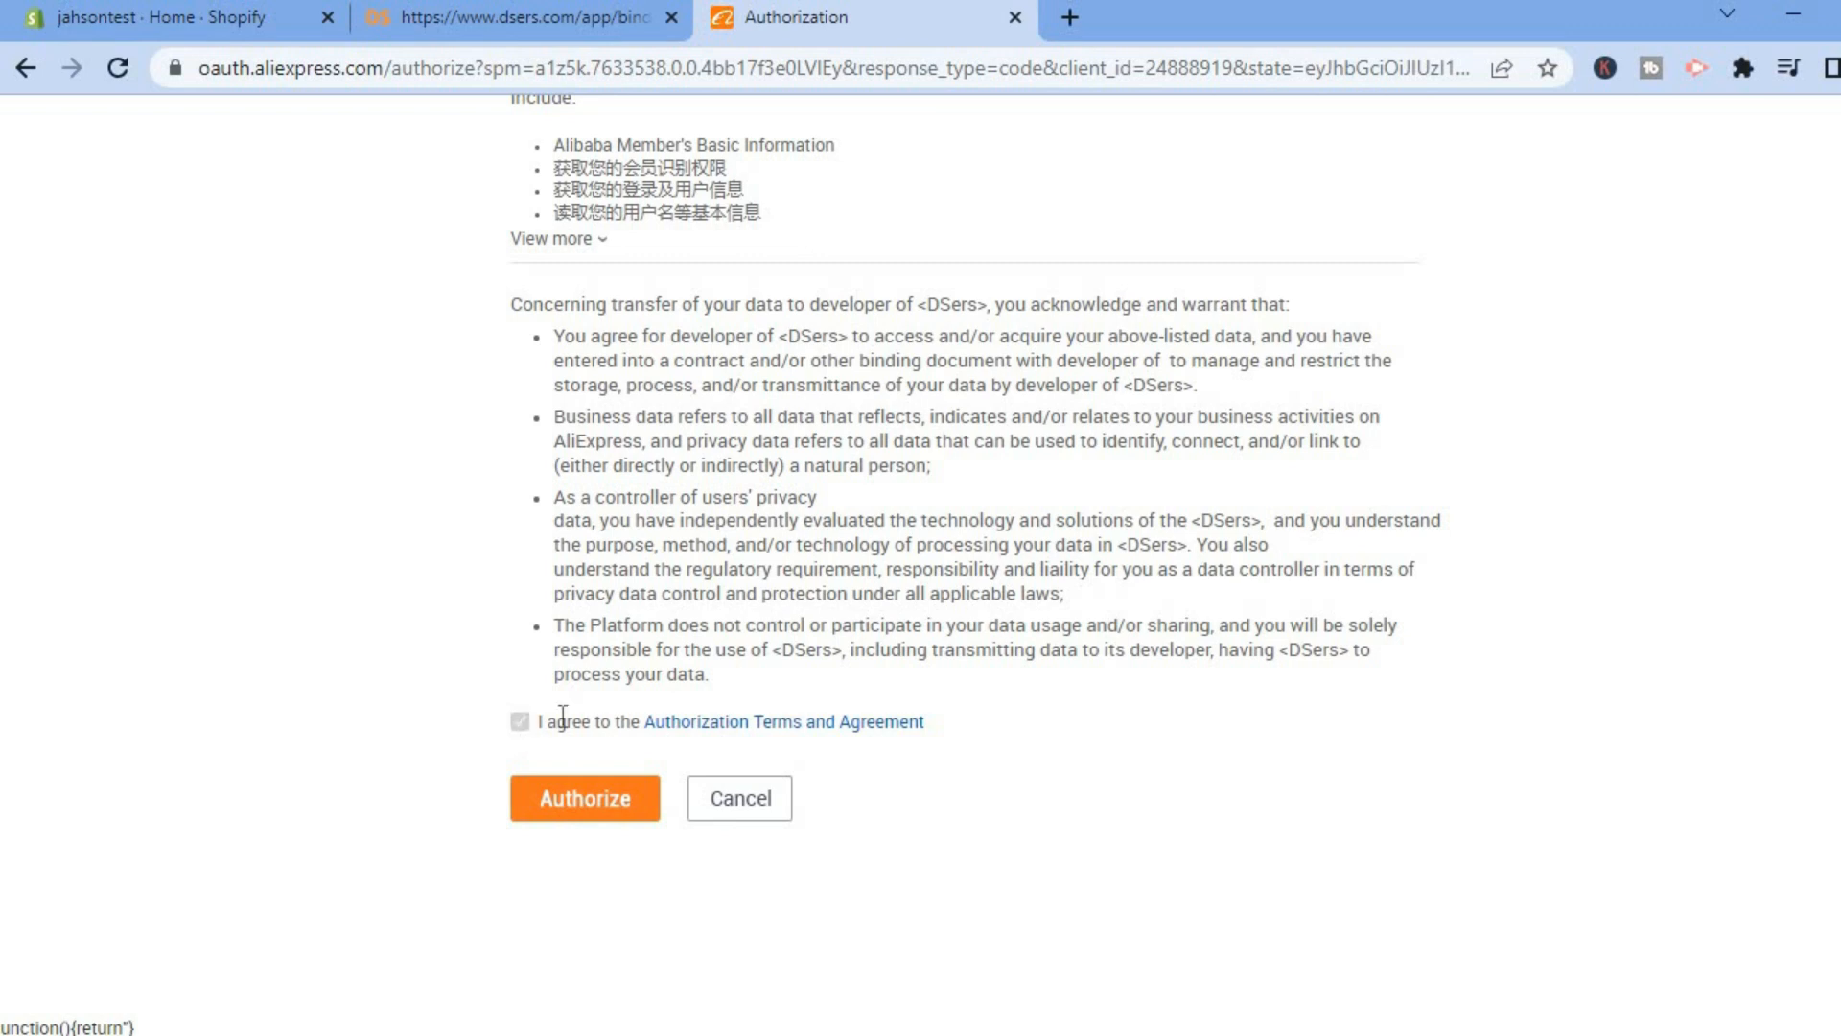
{"action": "left_click", "coordinate": [576, 804]}
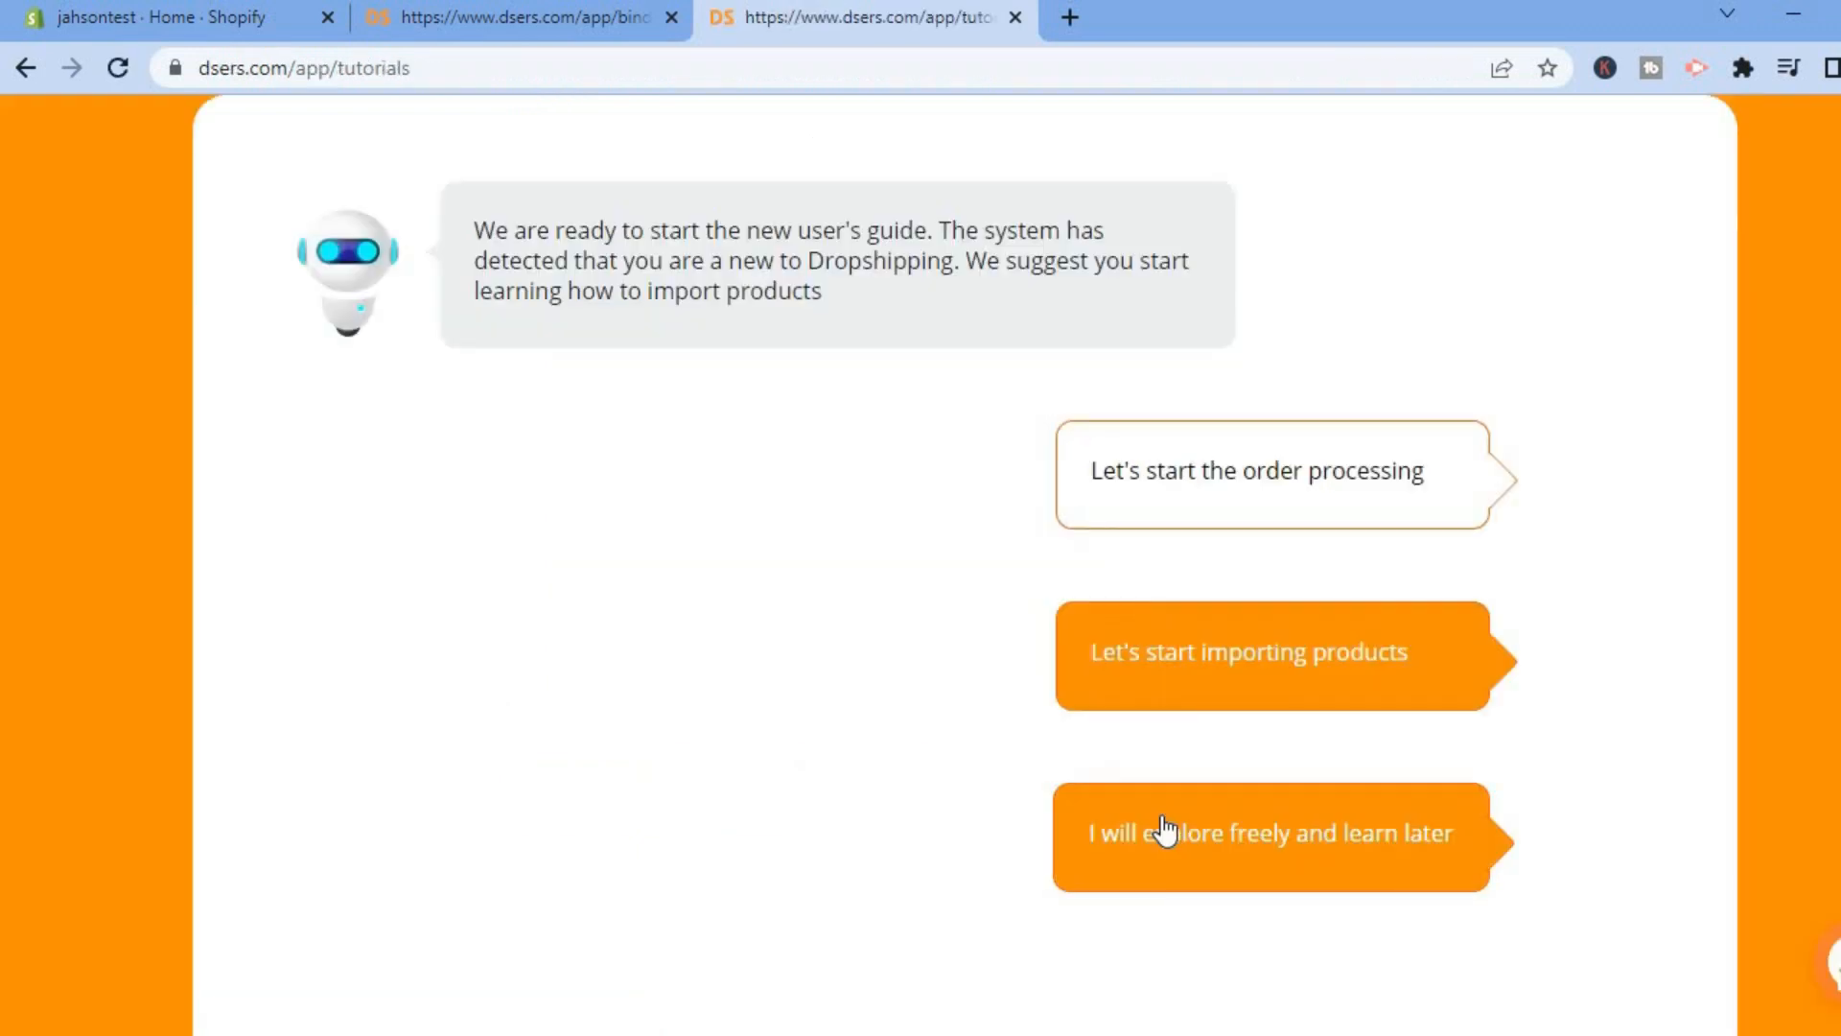
Skip the new user's guide by choosing to explore freely, and search the AliExpress suppliers for "flashlight".
{"action": "left_click", "coordinate": [1165, 831]}
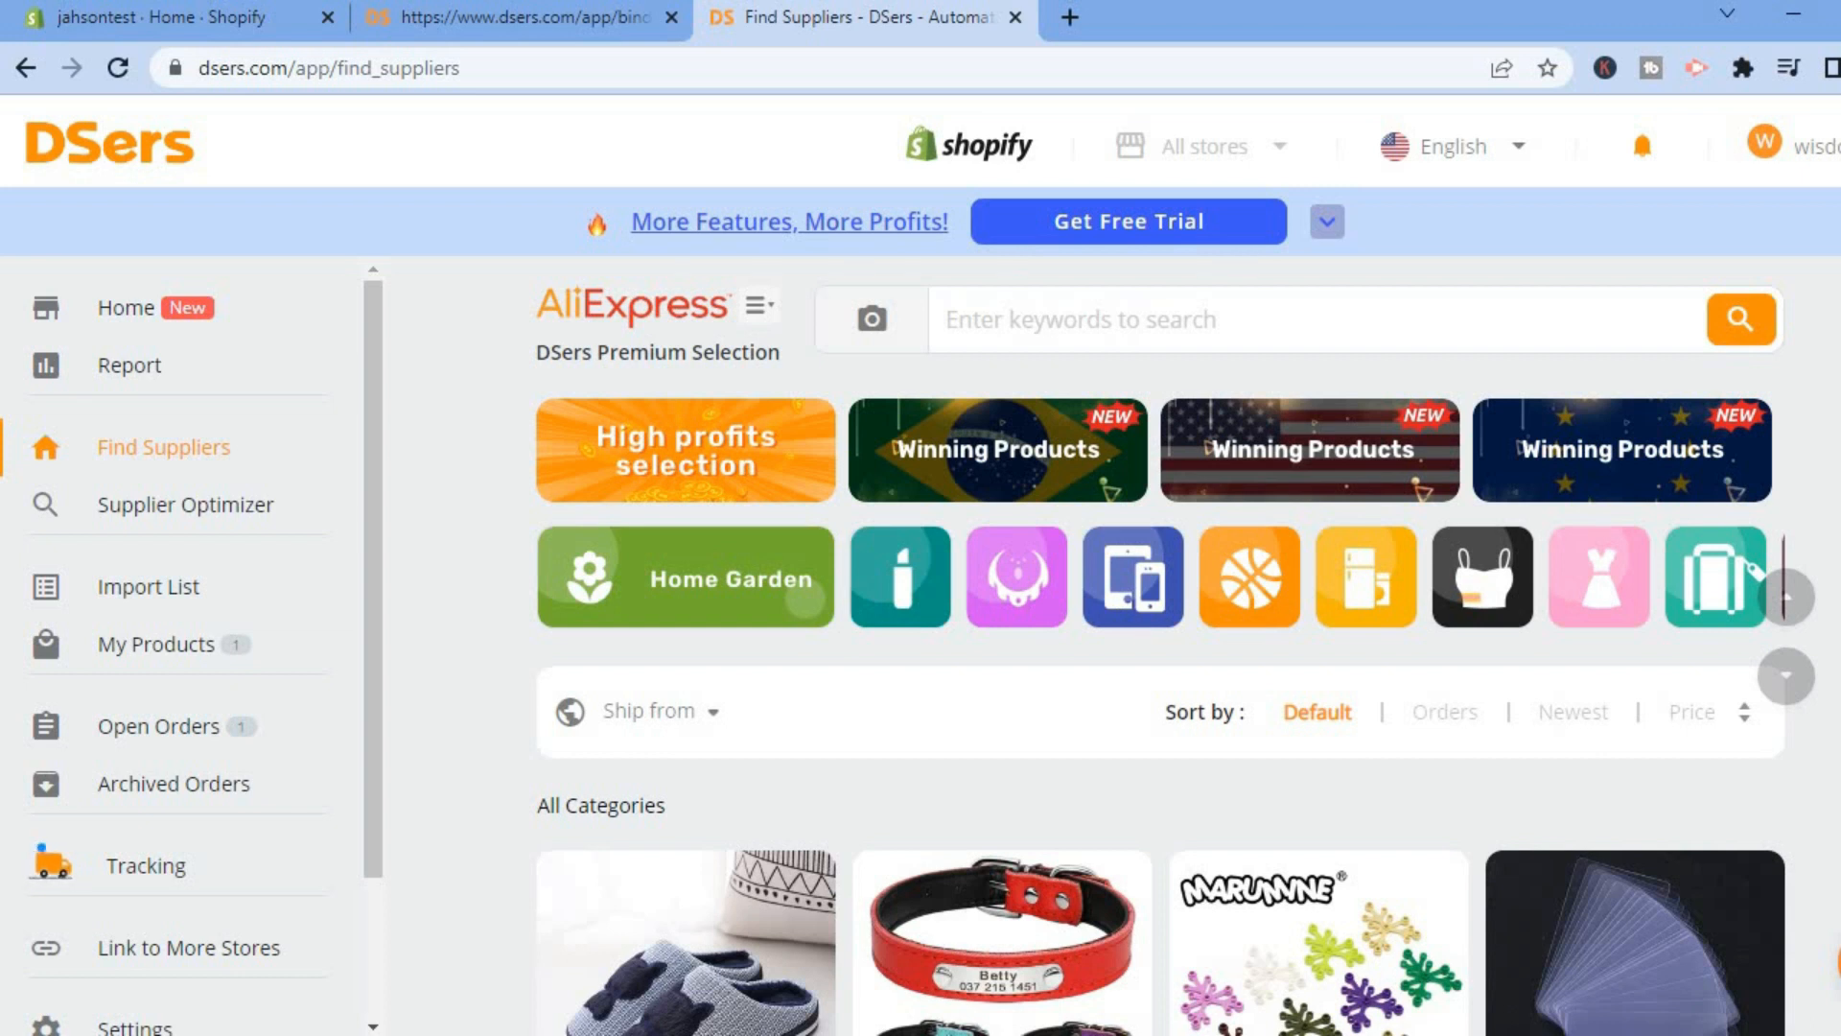
{"action": "left_click", "coordinate": [1050, 317]}
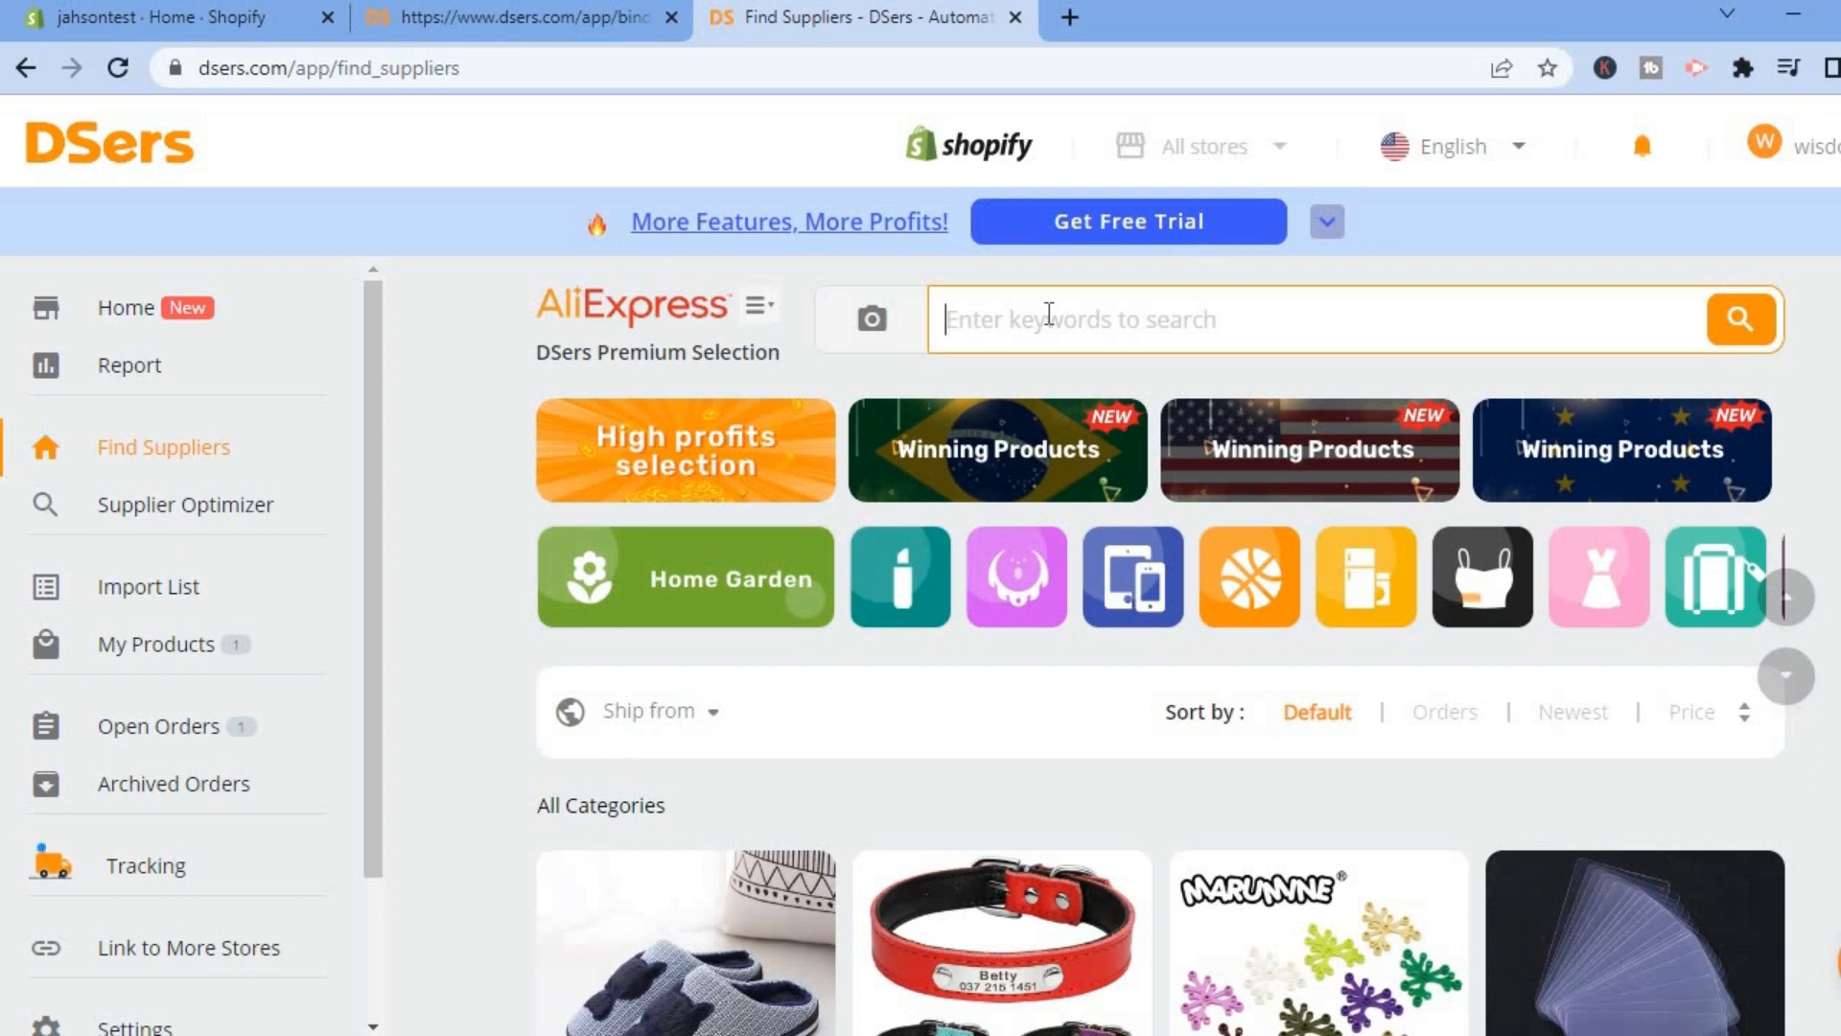
{"action": "type", "text": "f"}
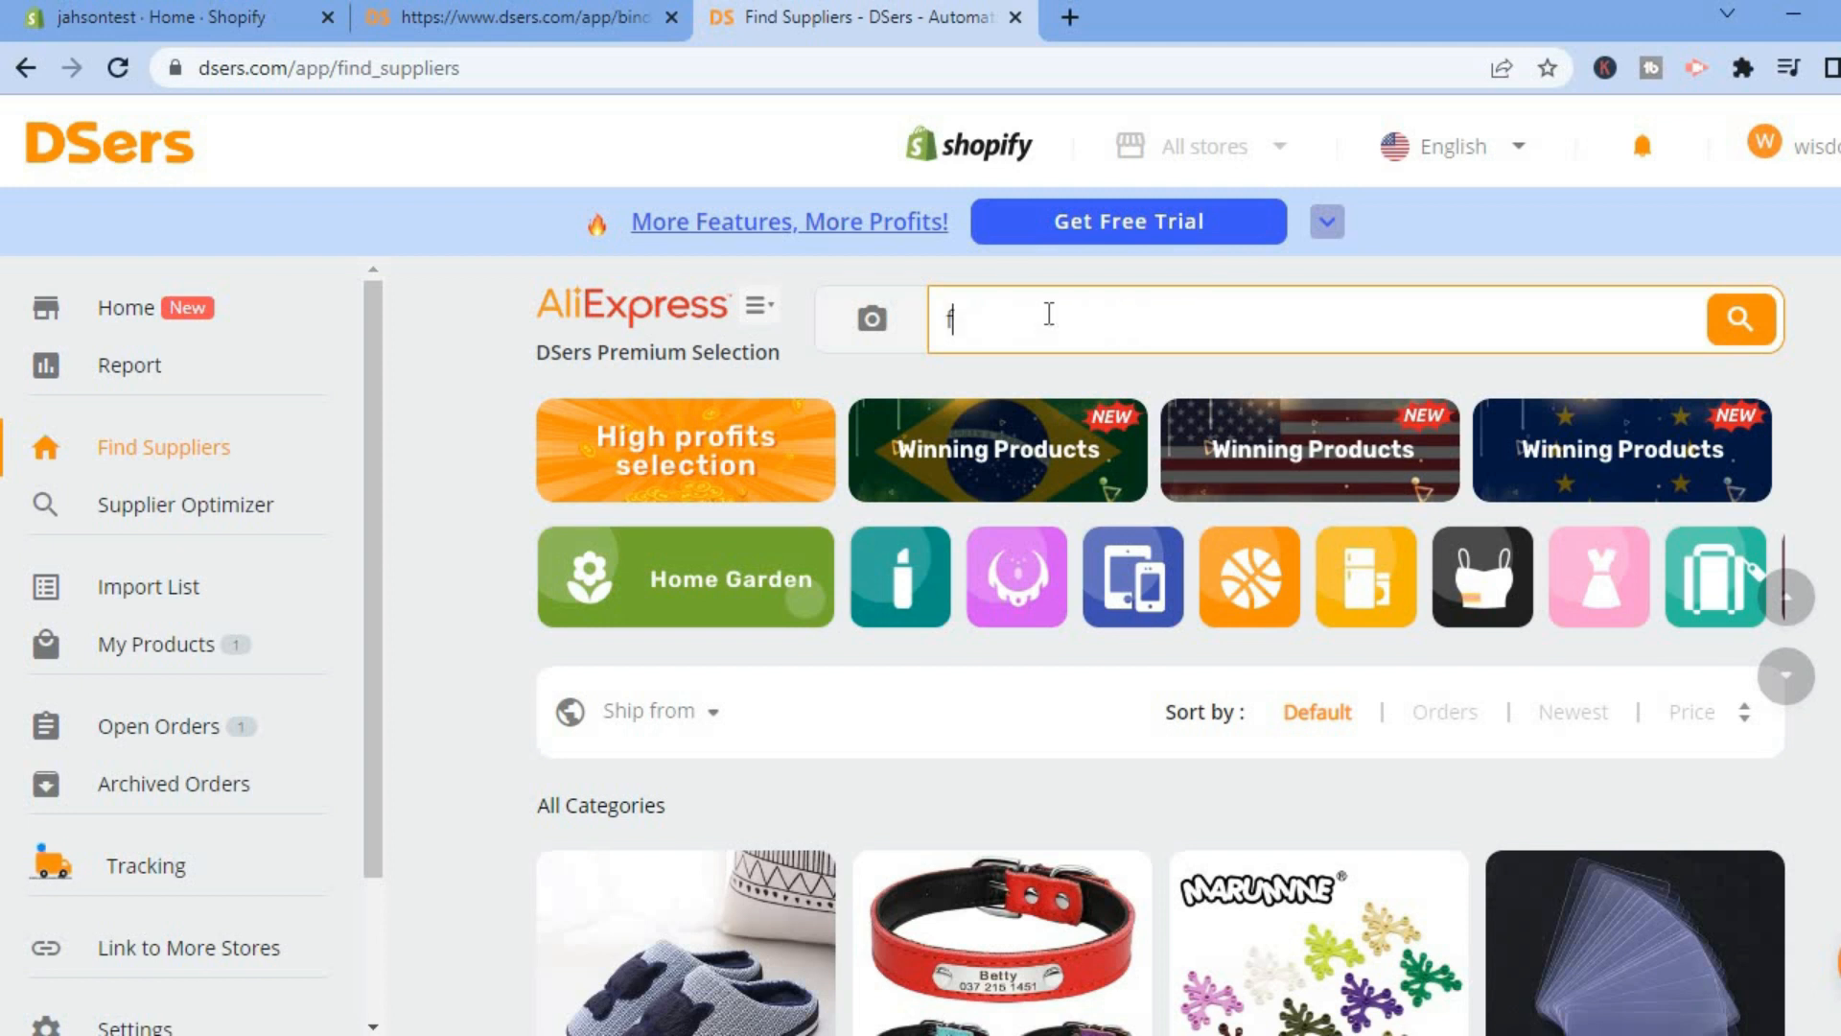
{"action": "type", "text": "lashlight"}
{"action": "left_click", "coordinate": [1741, 320]}
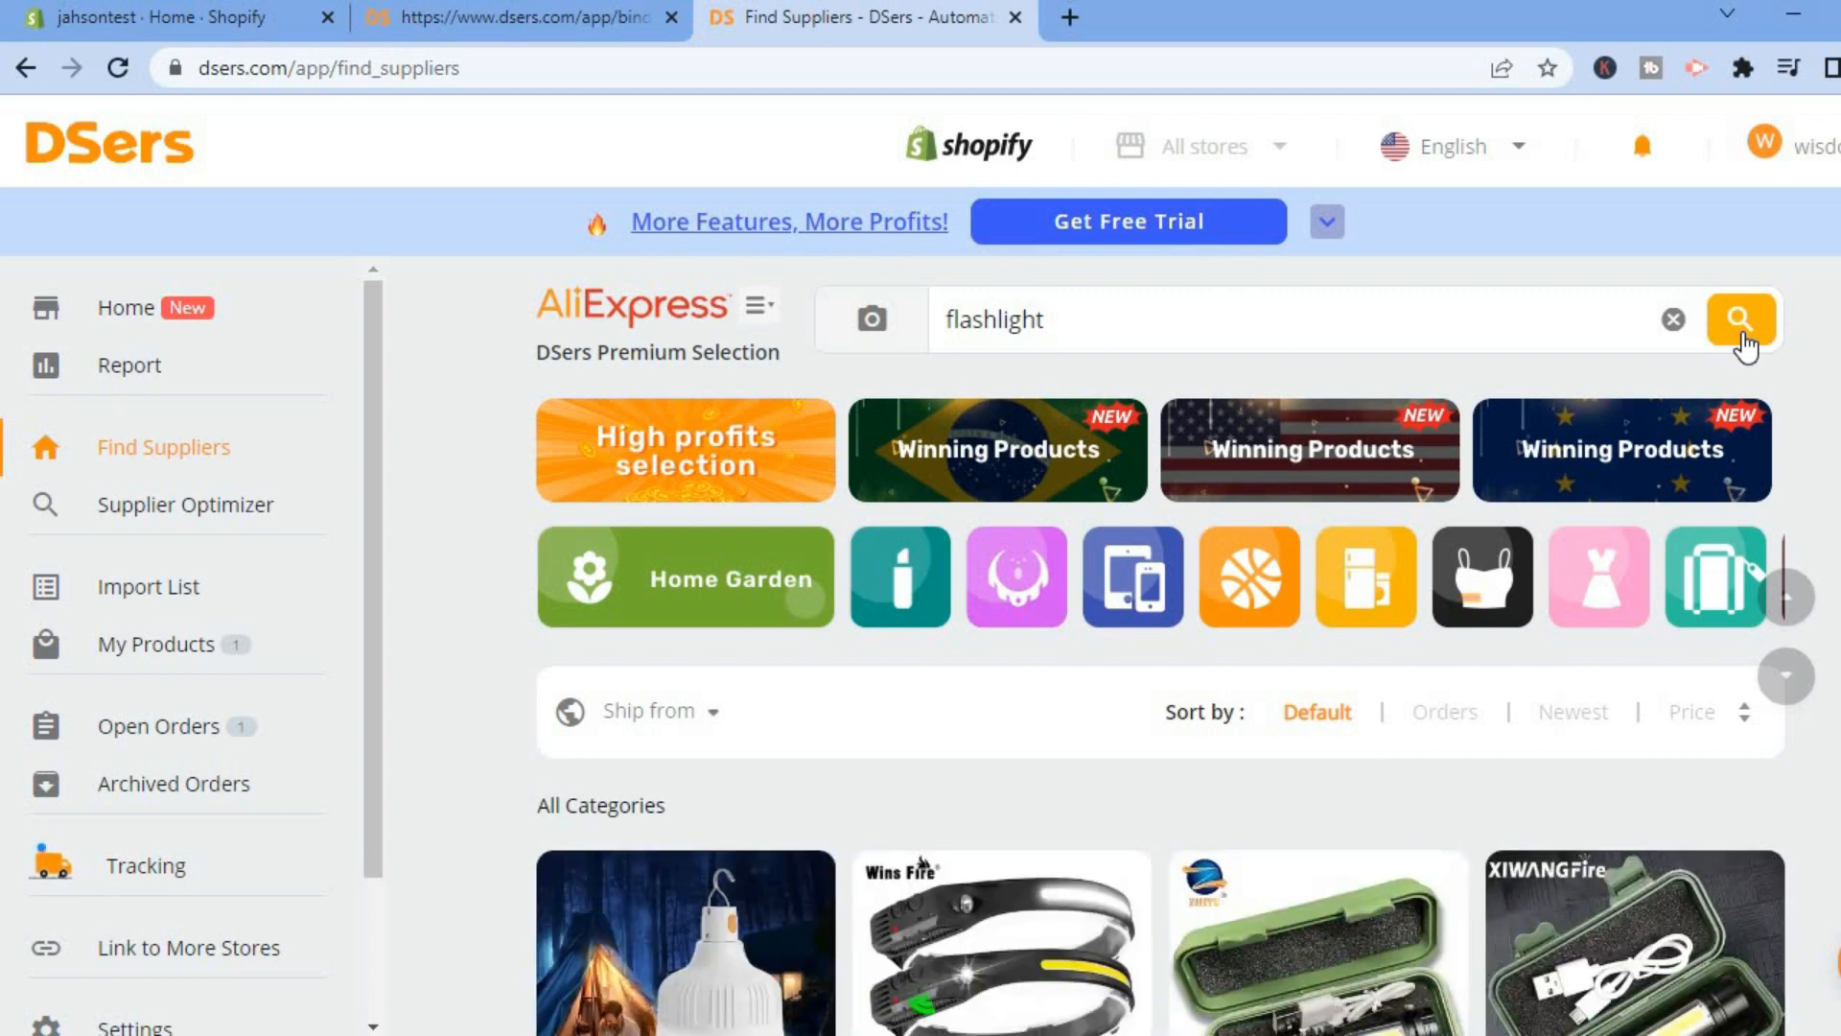
{"action": "left_click", "coordinate": [685, 717]}
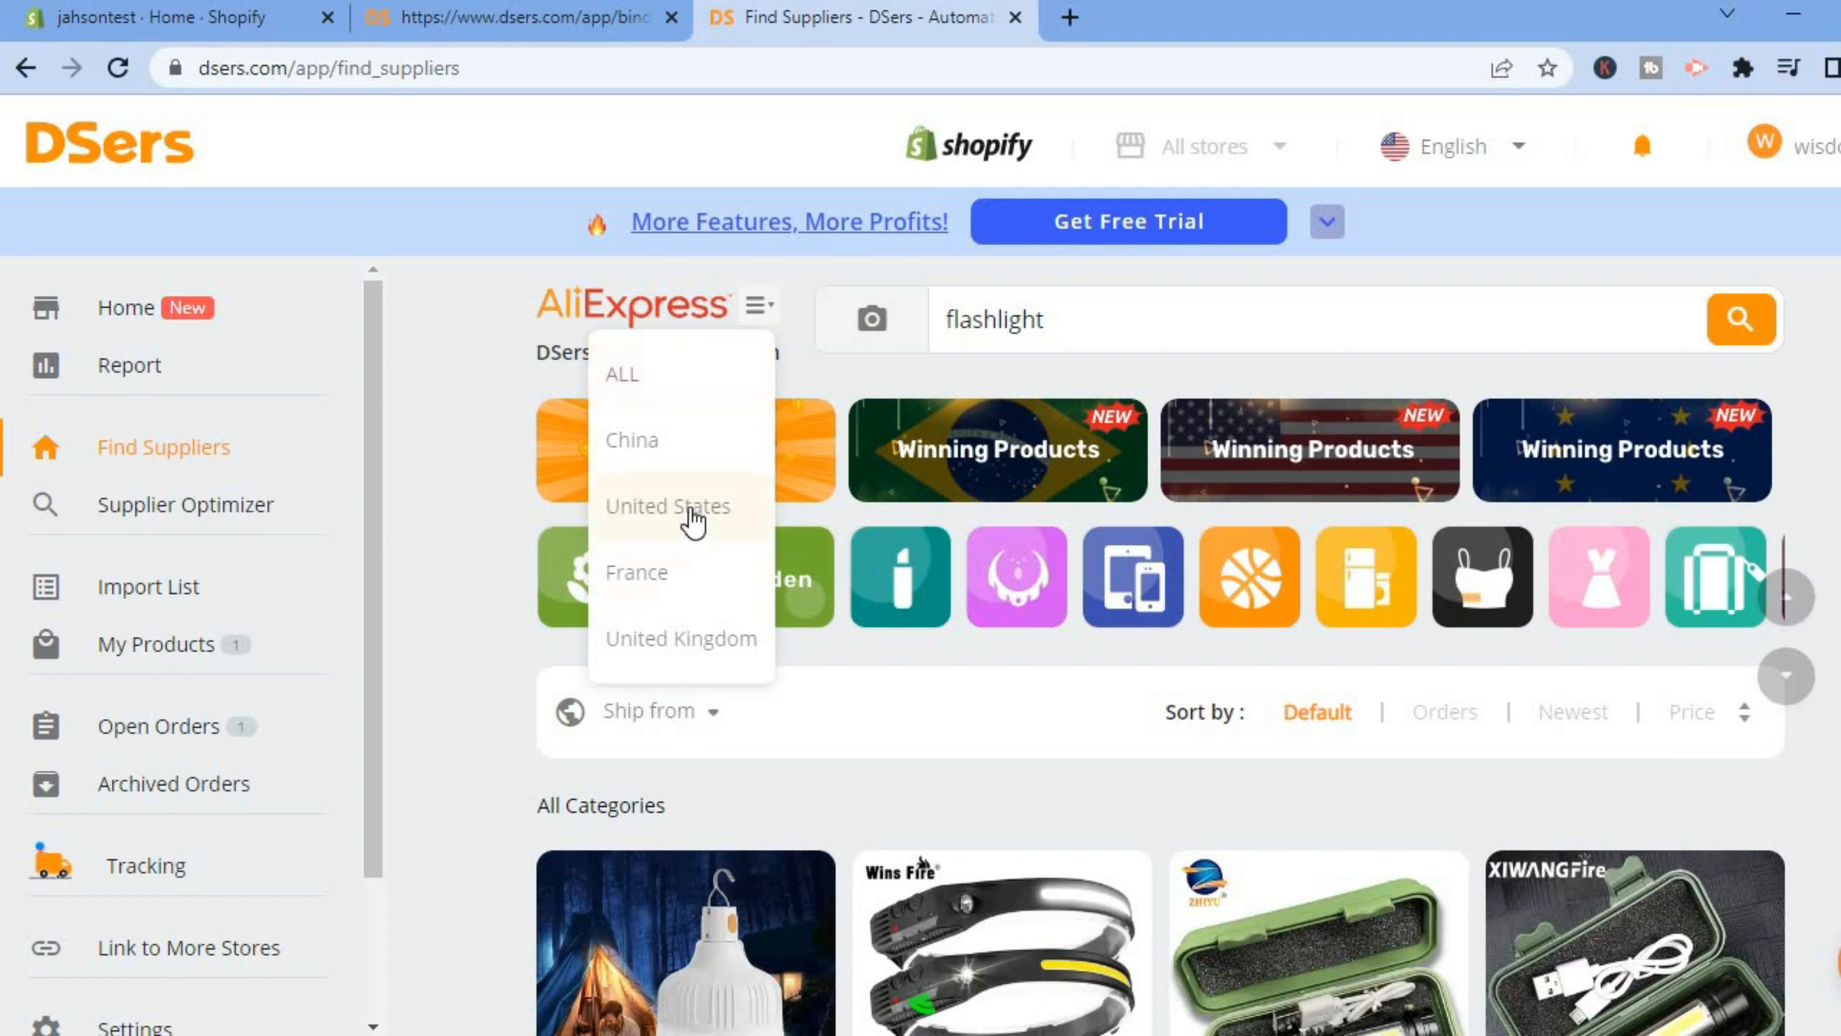
{"action": "left_click", "coordinate": [491, 652]}
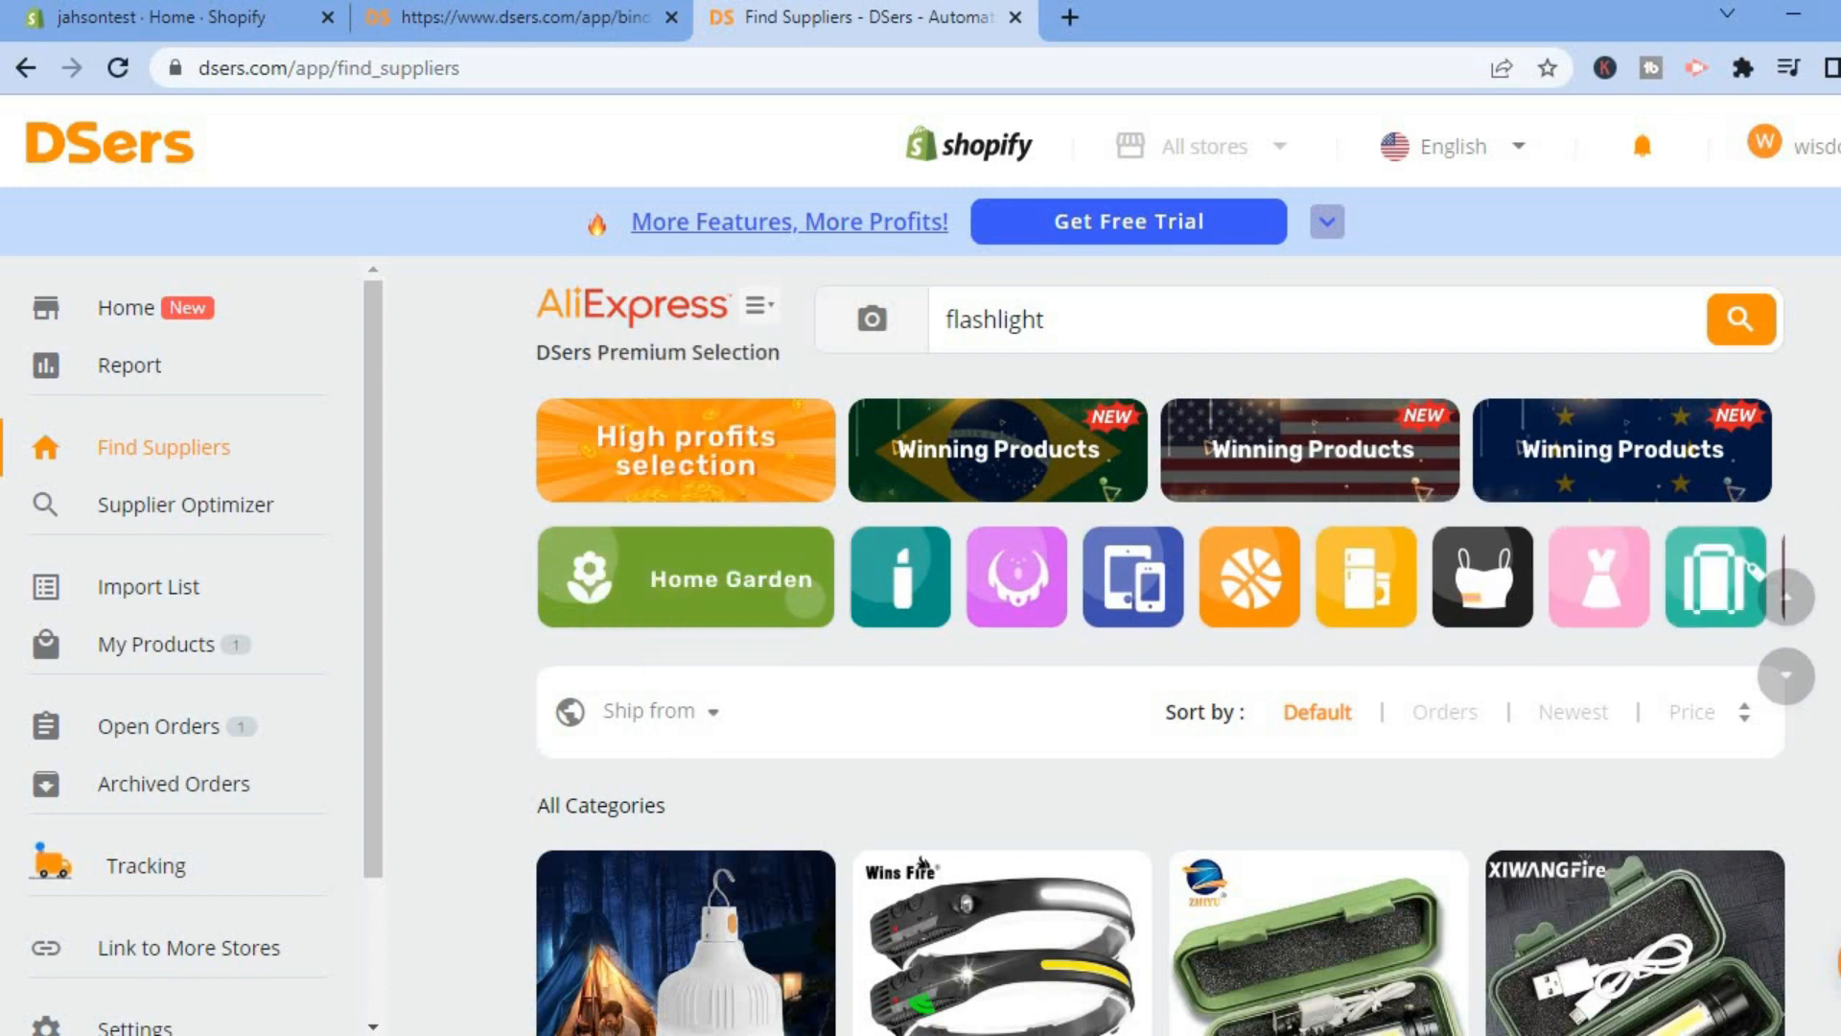
Add the Sensor Headlamp product from the flashlight results to the import list and go to that list.
{"action": "scroll", "coordinate": [1161, 700], "scroll_direction": "down", "scroll_amount": 5}
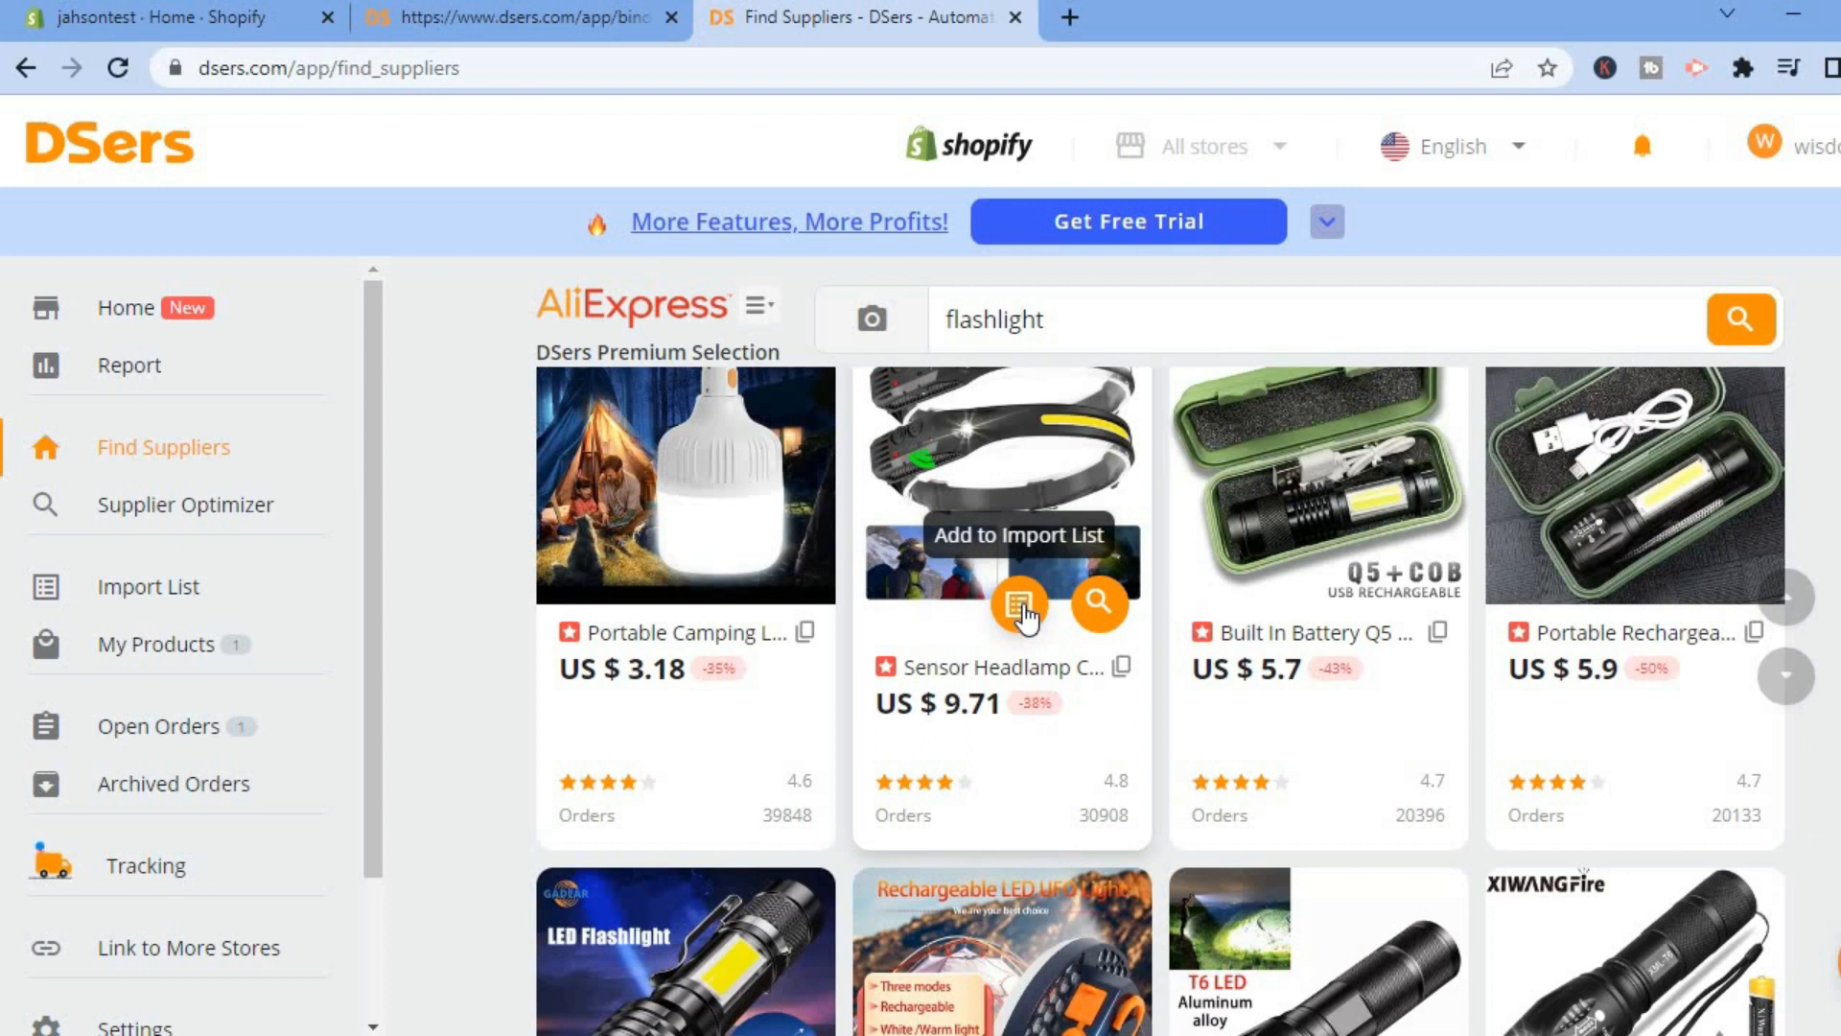
{"action": "left_click", "coordinate": [1018, 604]}
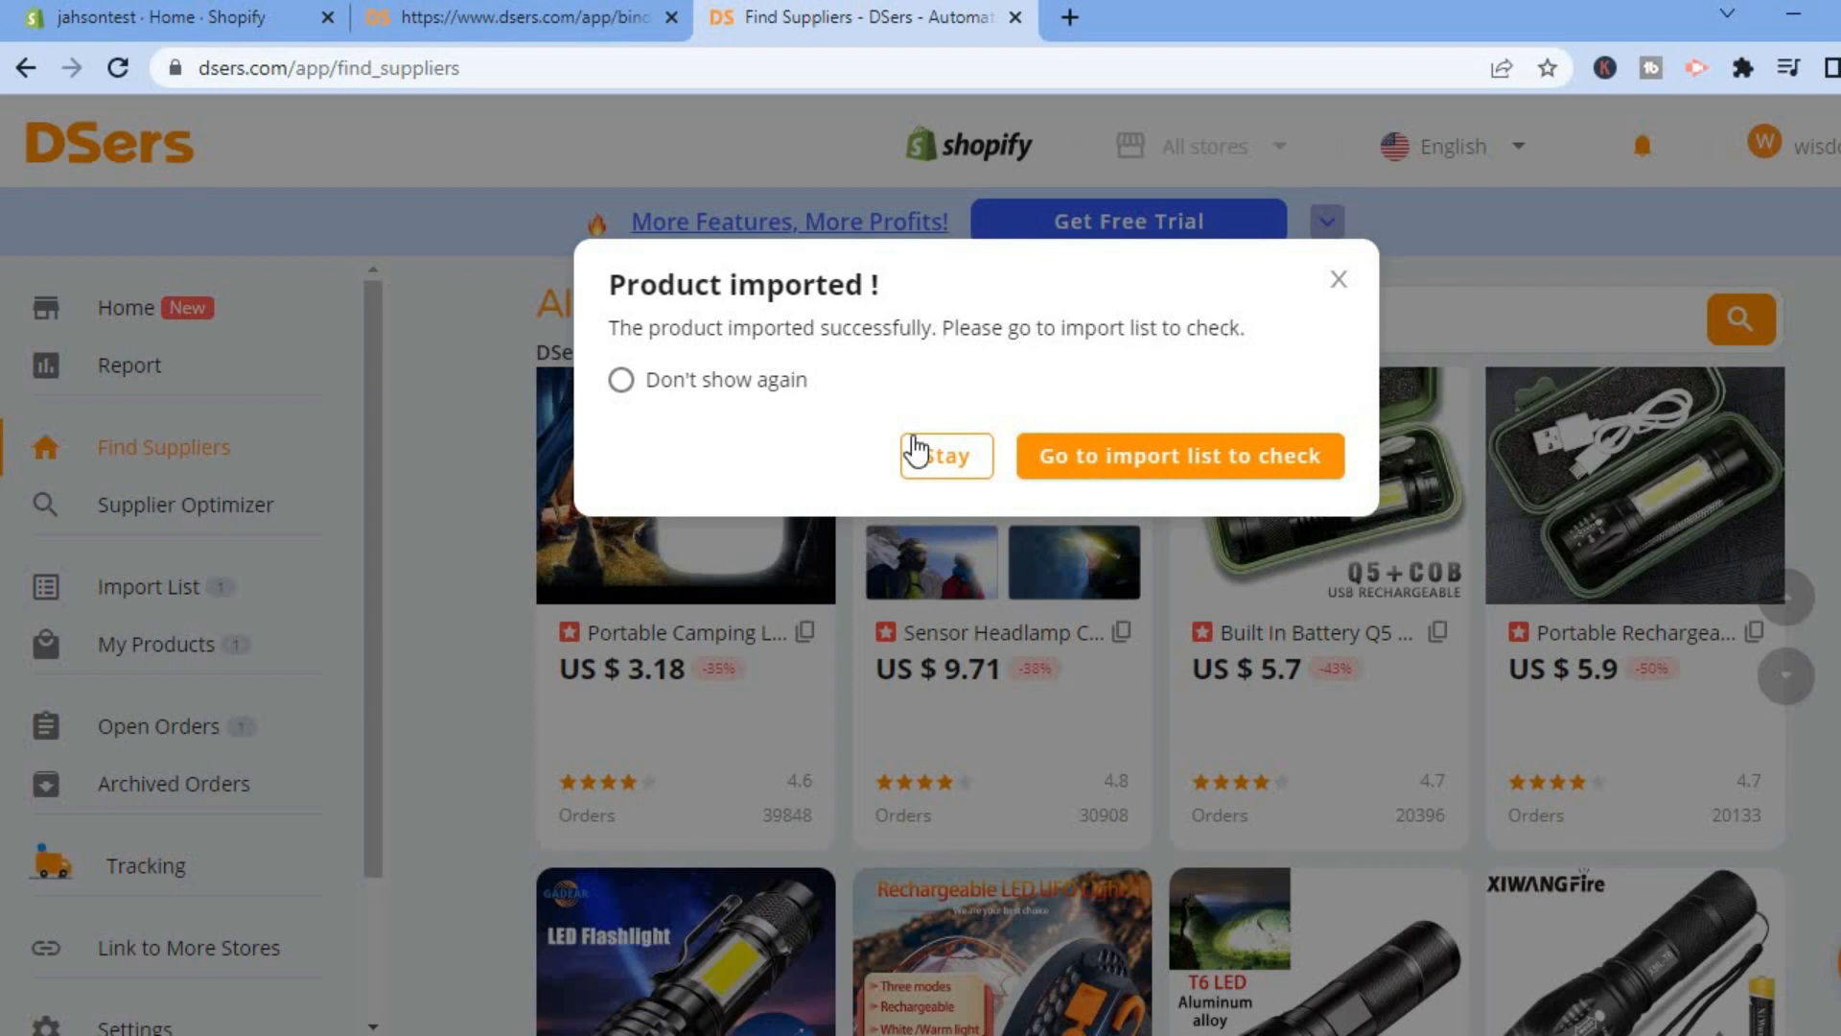
{"action": "left_click", "coordinate": [1103, 467]}
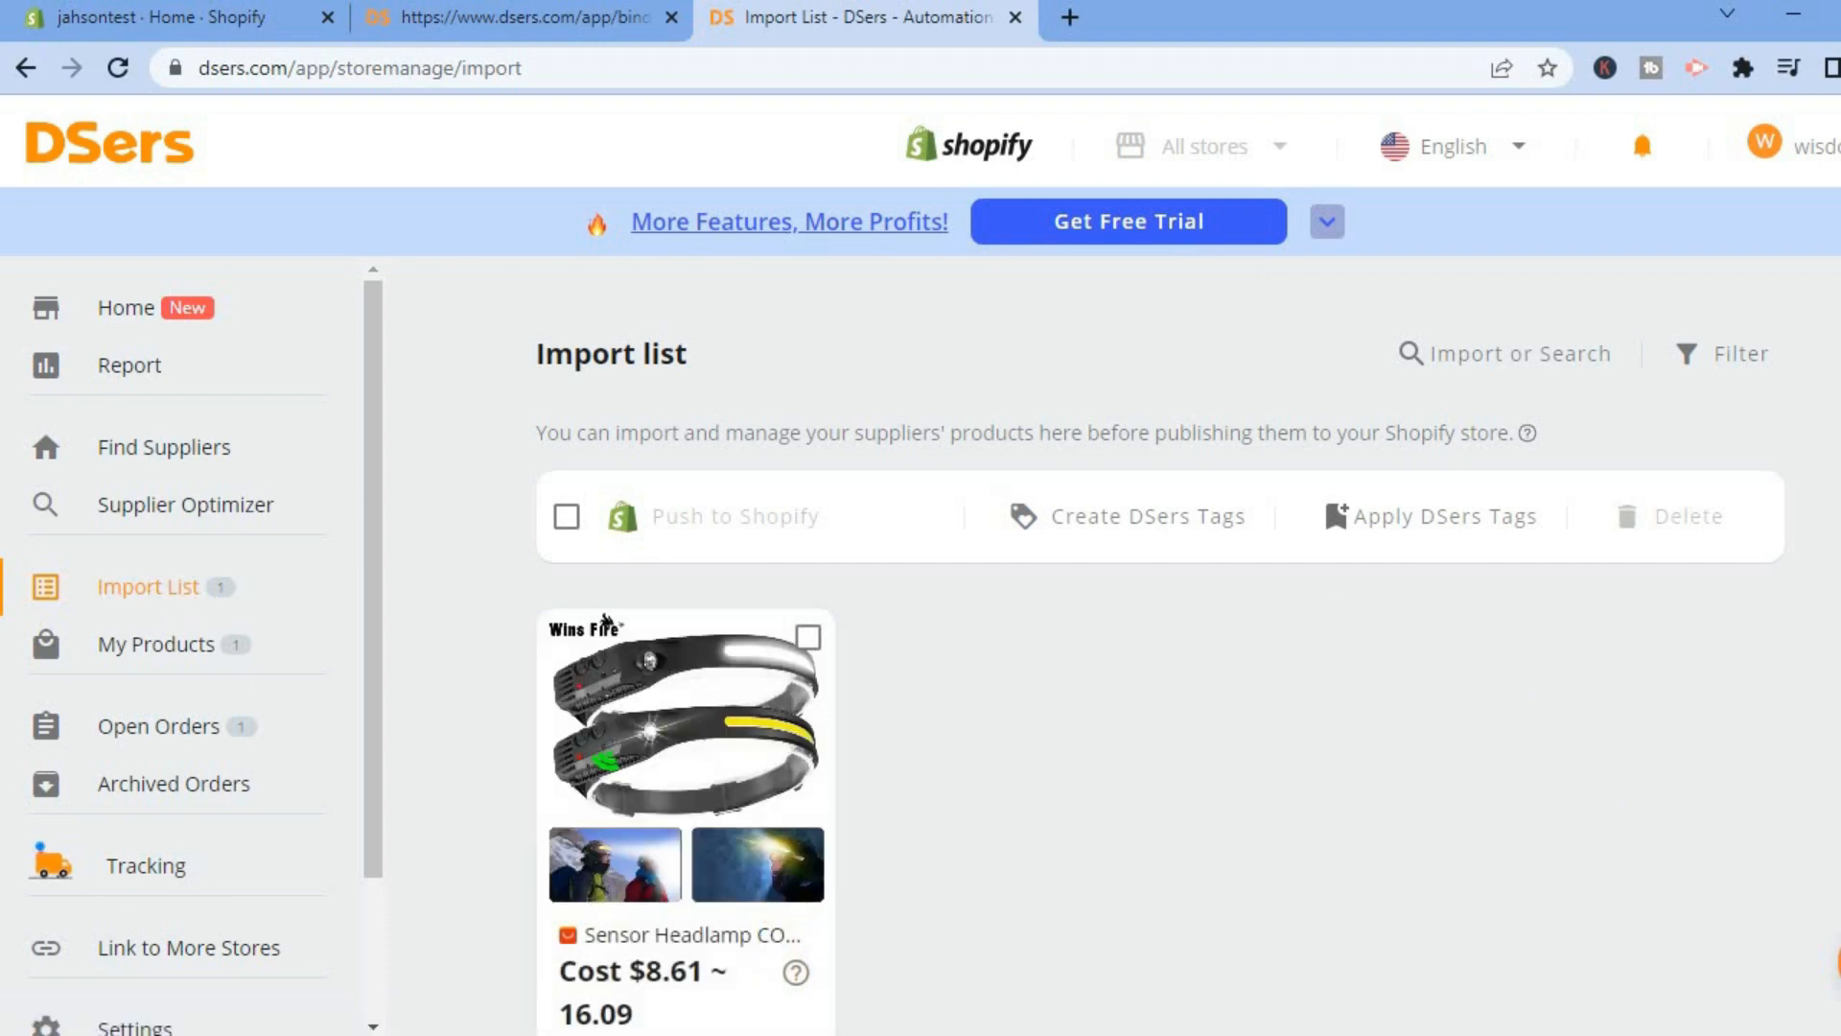
Select the Sensor Headlamp in the import list and view its Push Products options for Shopify without pushing it.
{"action": "scroll", "coordinate": [1467, 628], "scroll_direction": "down", "scroll_amount": 2}
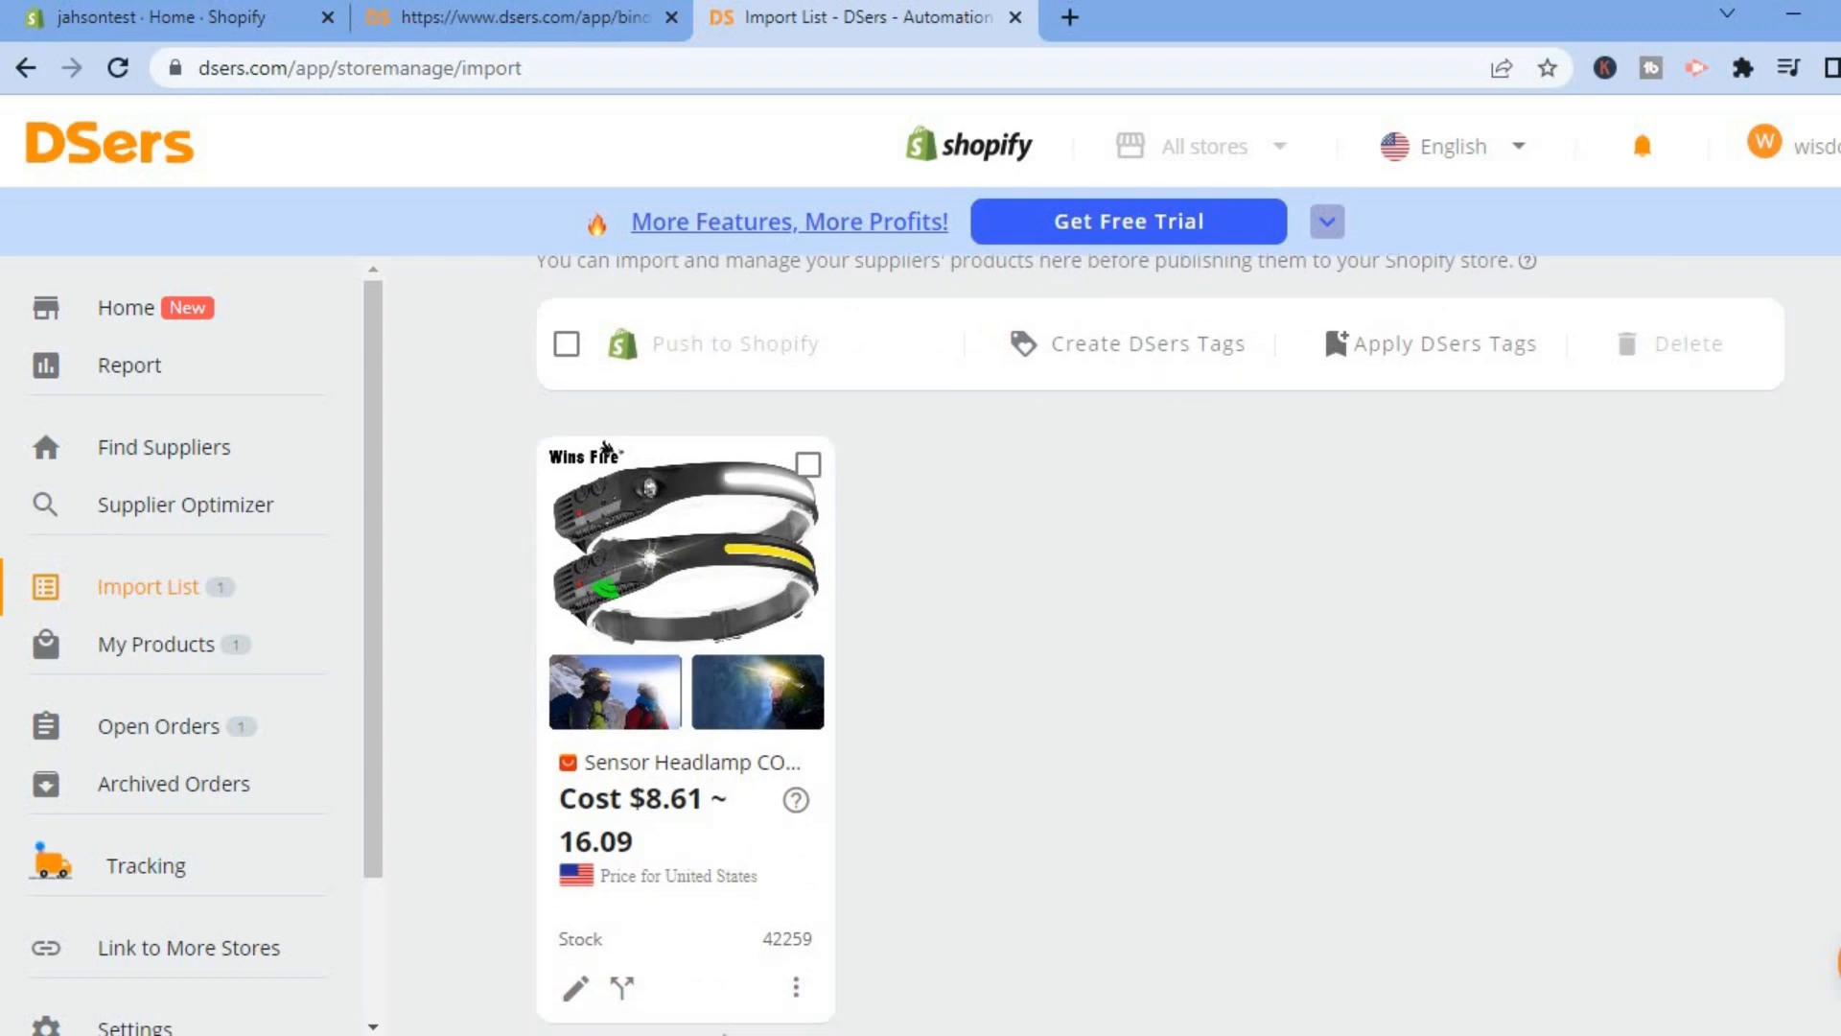
{"action": "scroll", "coordinate": [1467, 628], "scroll_direction": "down", "scroll_amount": 1}
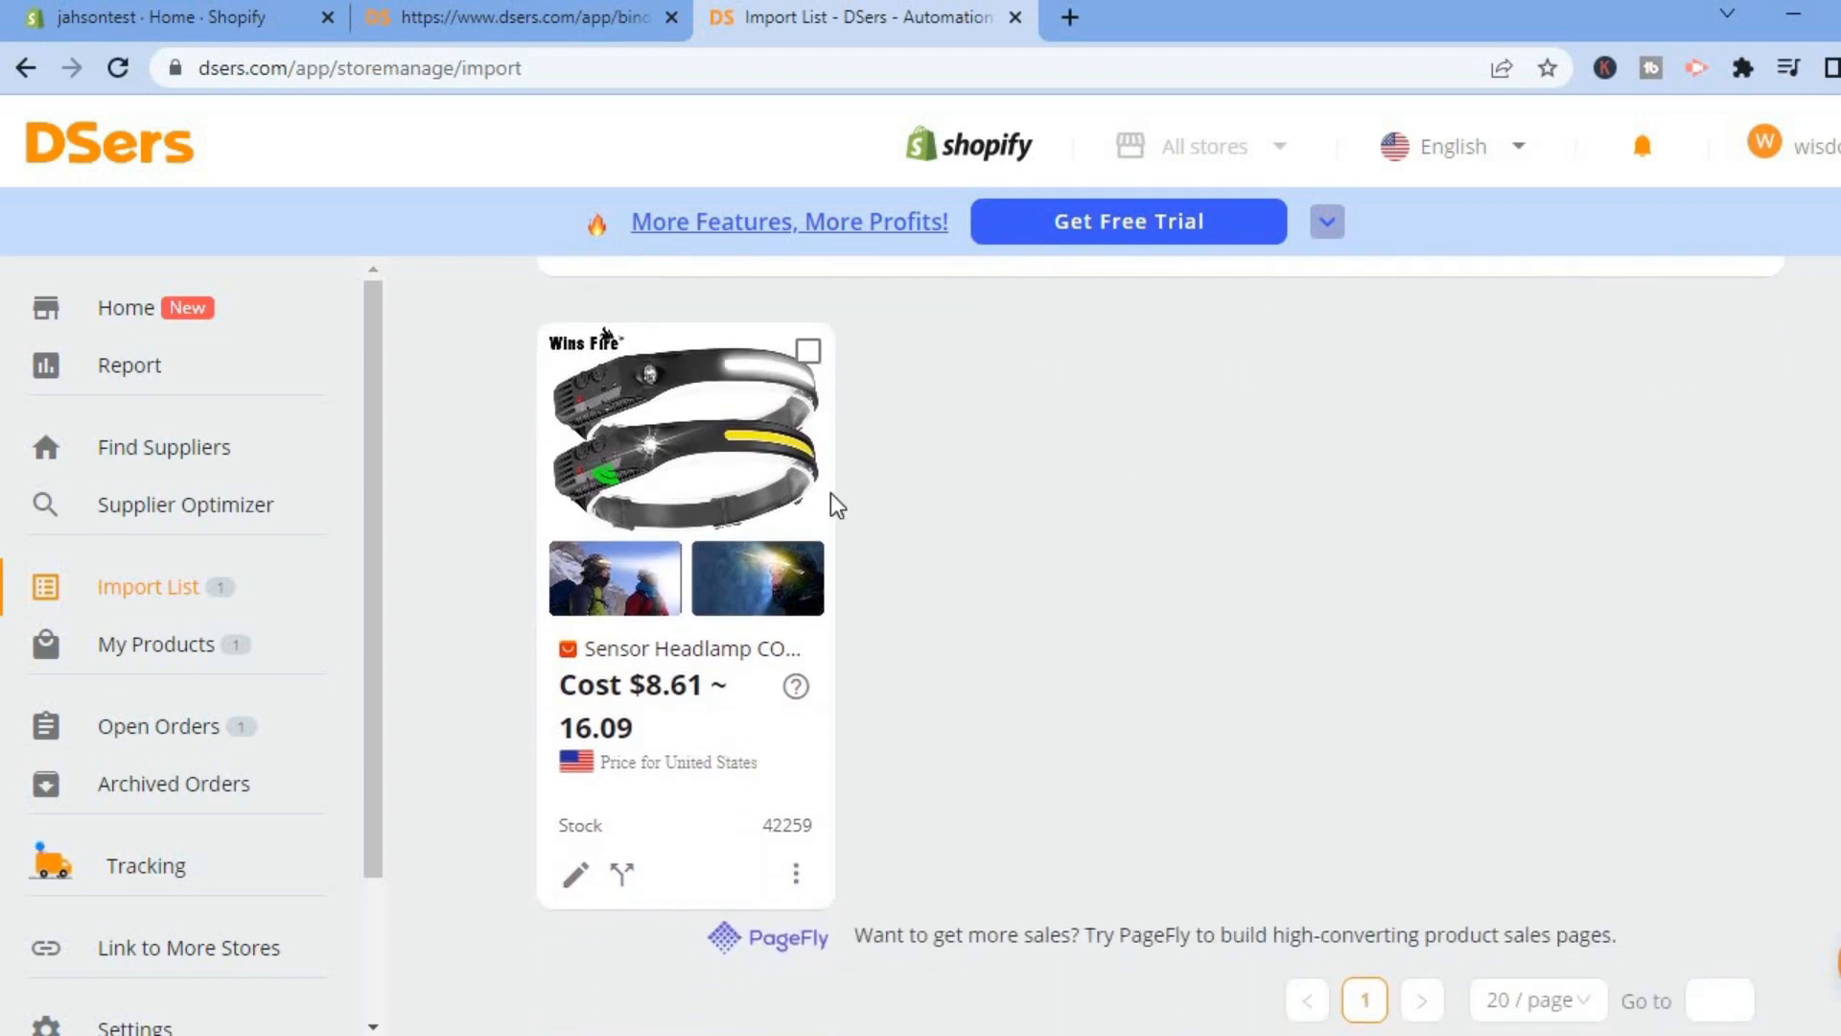
{"action": "left_click", "coordinate": [805, 354]}
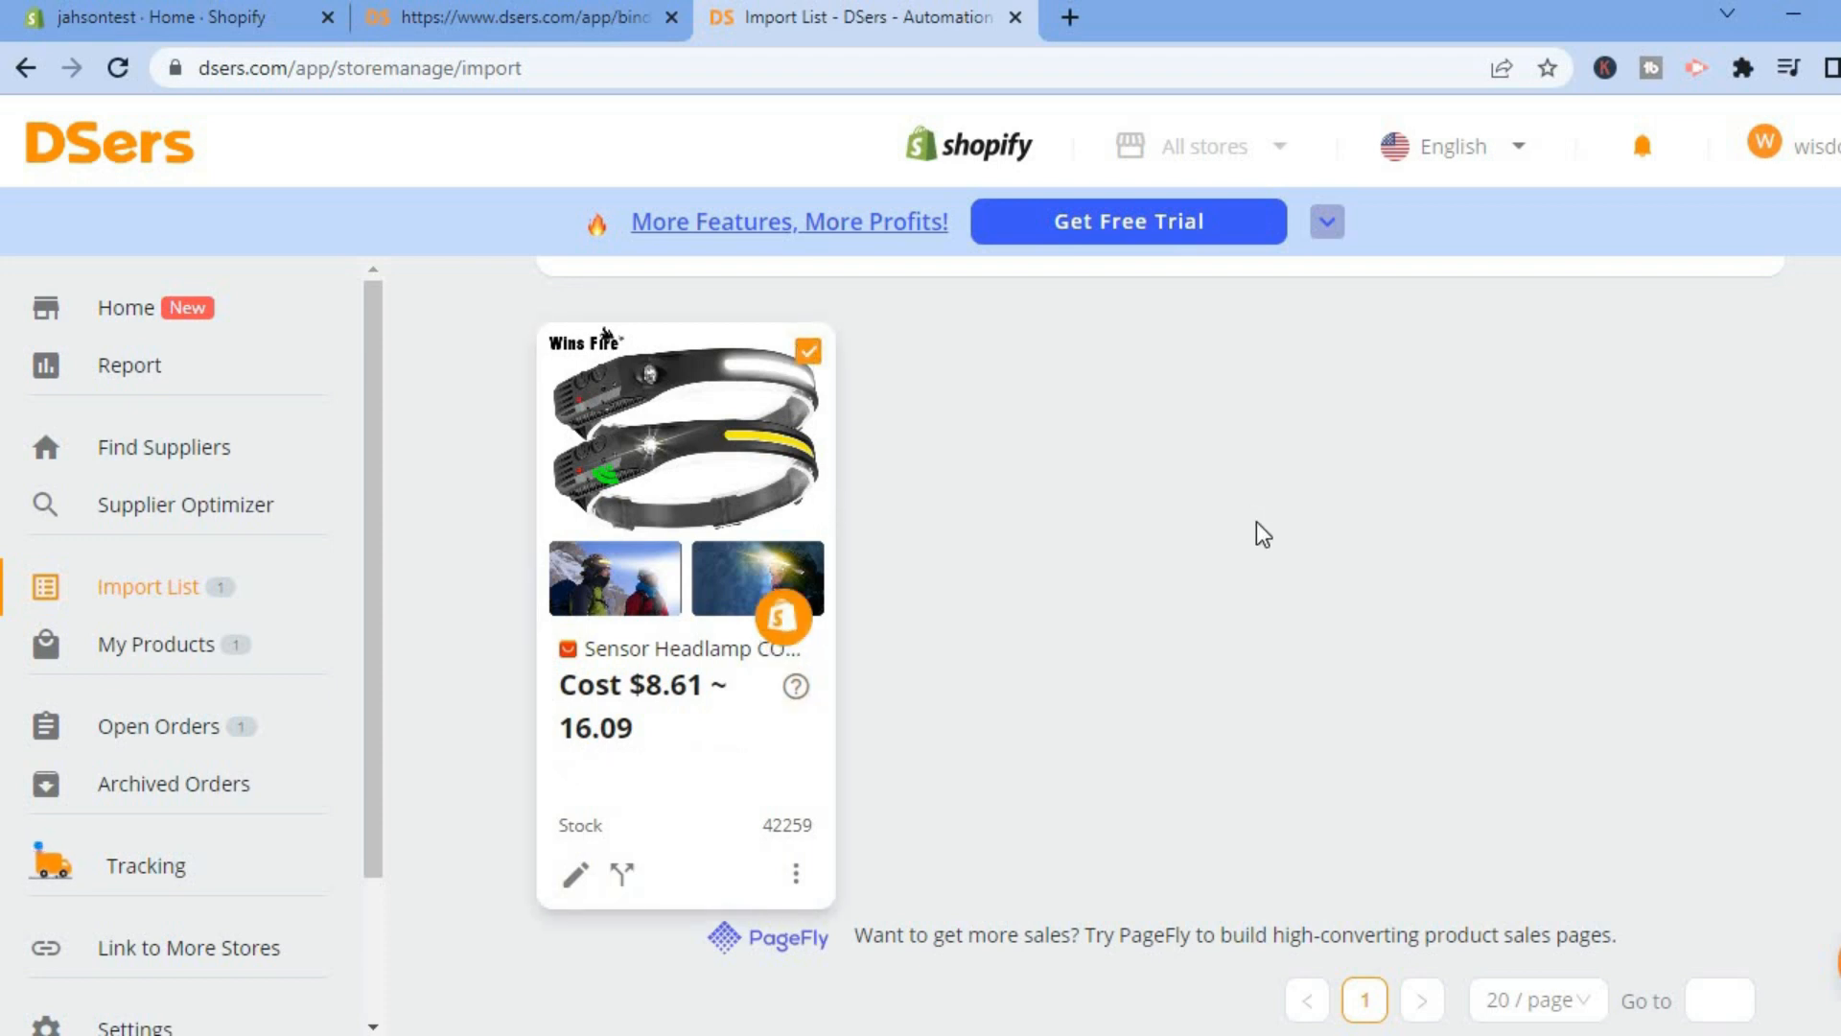
{"action": "scroll", "coordinate": [1324, 394], "scroll_direction": "up", "scroll_amount": 2}
{"action": "scroll", "coordinate": [1323, 395], "scroll_direction": "up", "scroll_amount": 1}
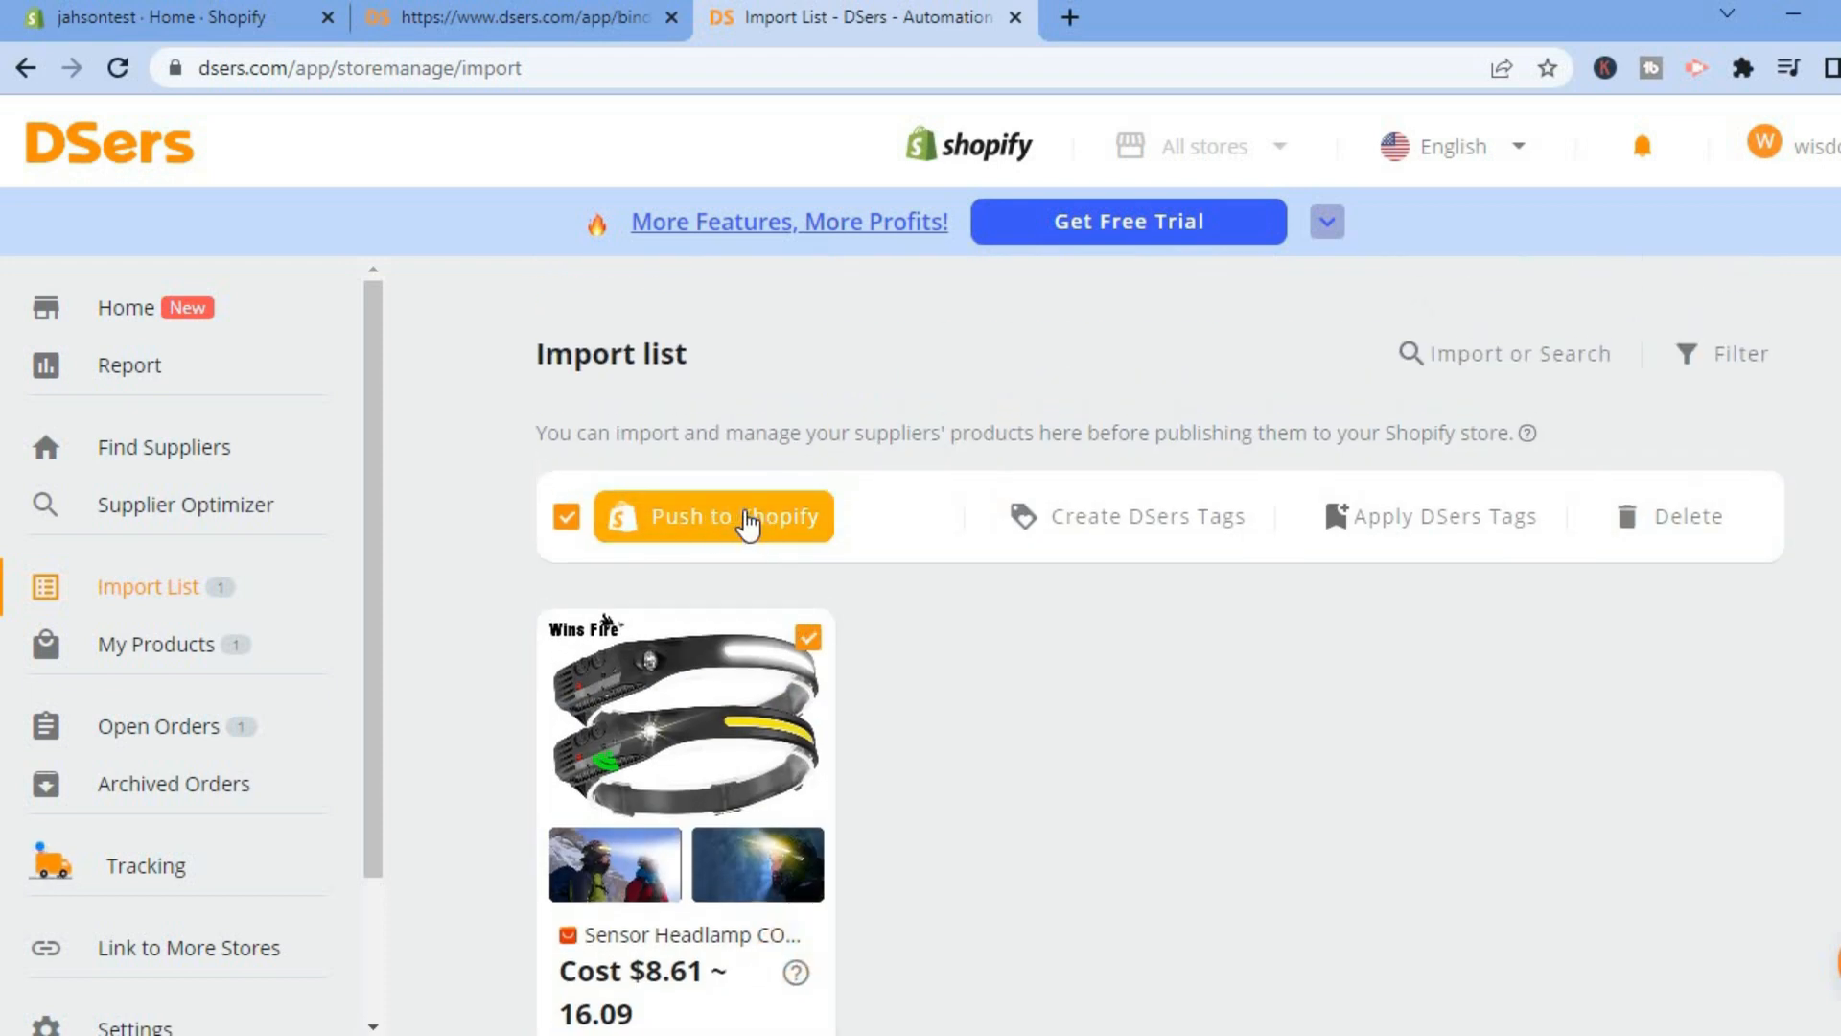
{"action": "left_click", "coordinate": [738, 520]}
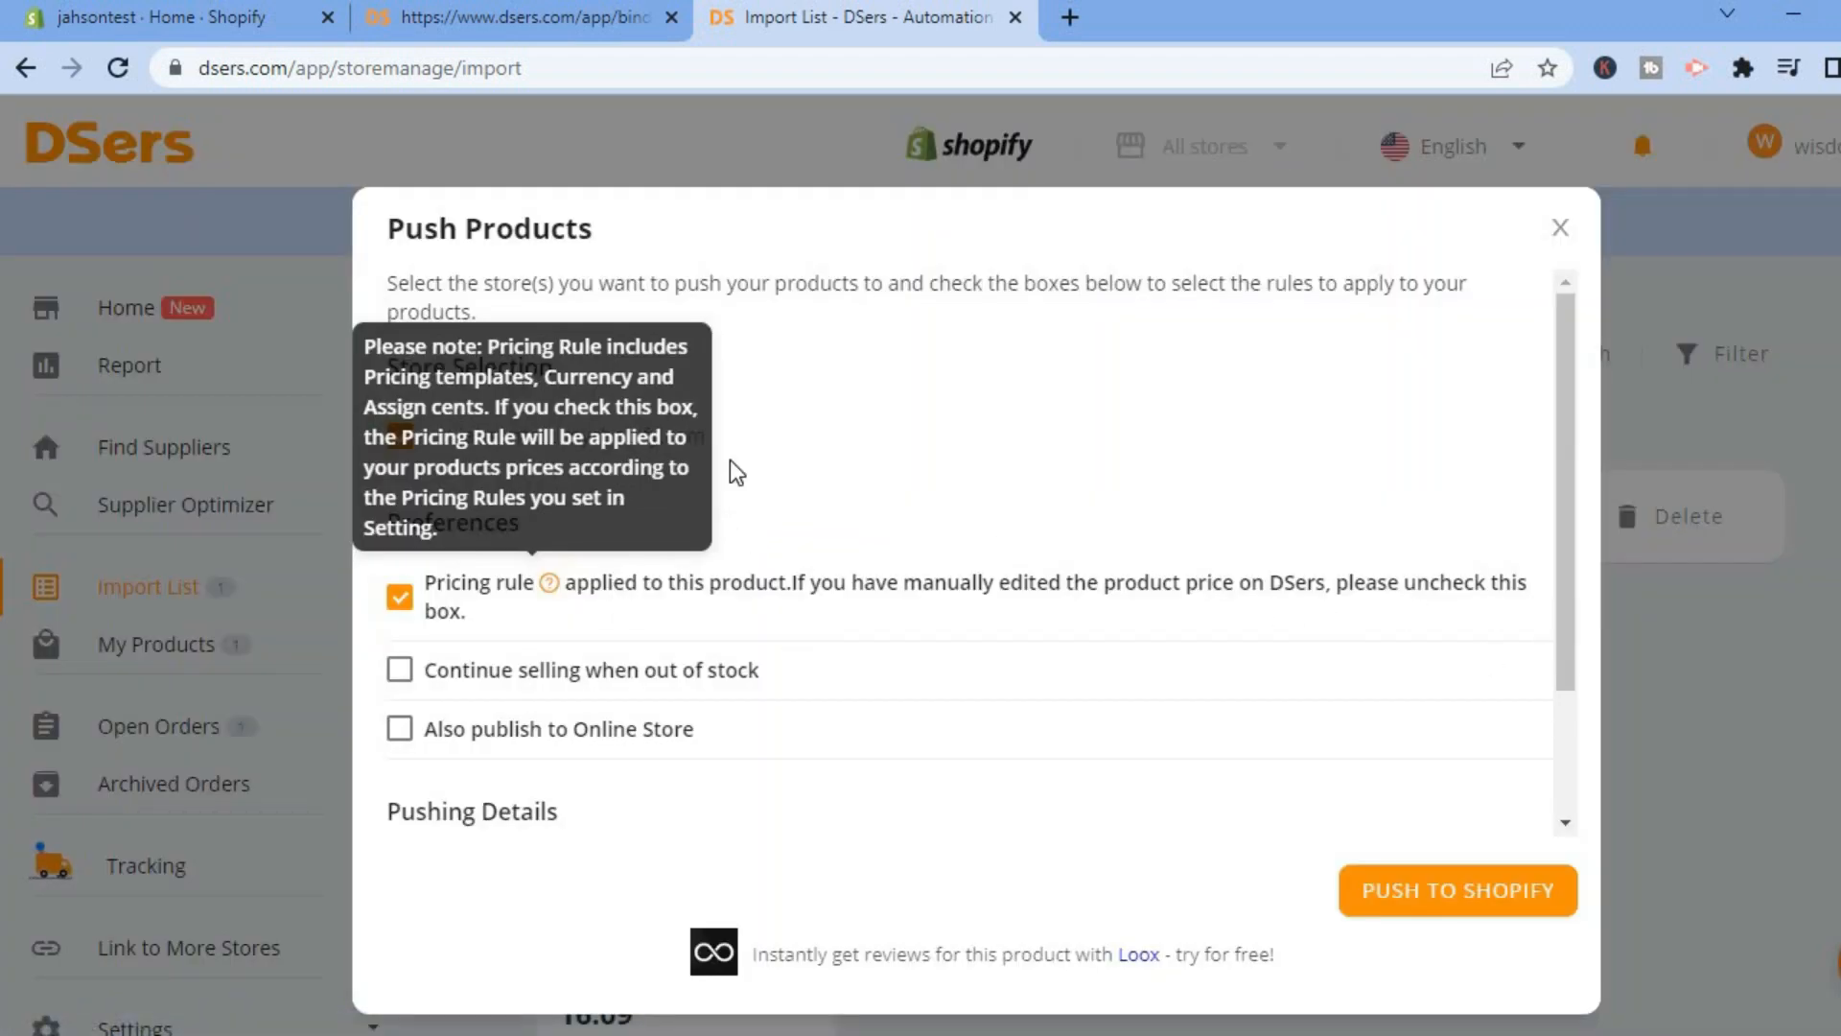
{"action": "left_click", "coordinate": [1560, 227]}
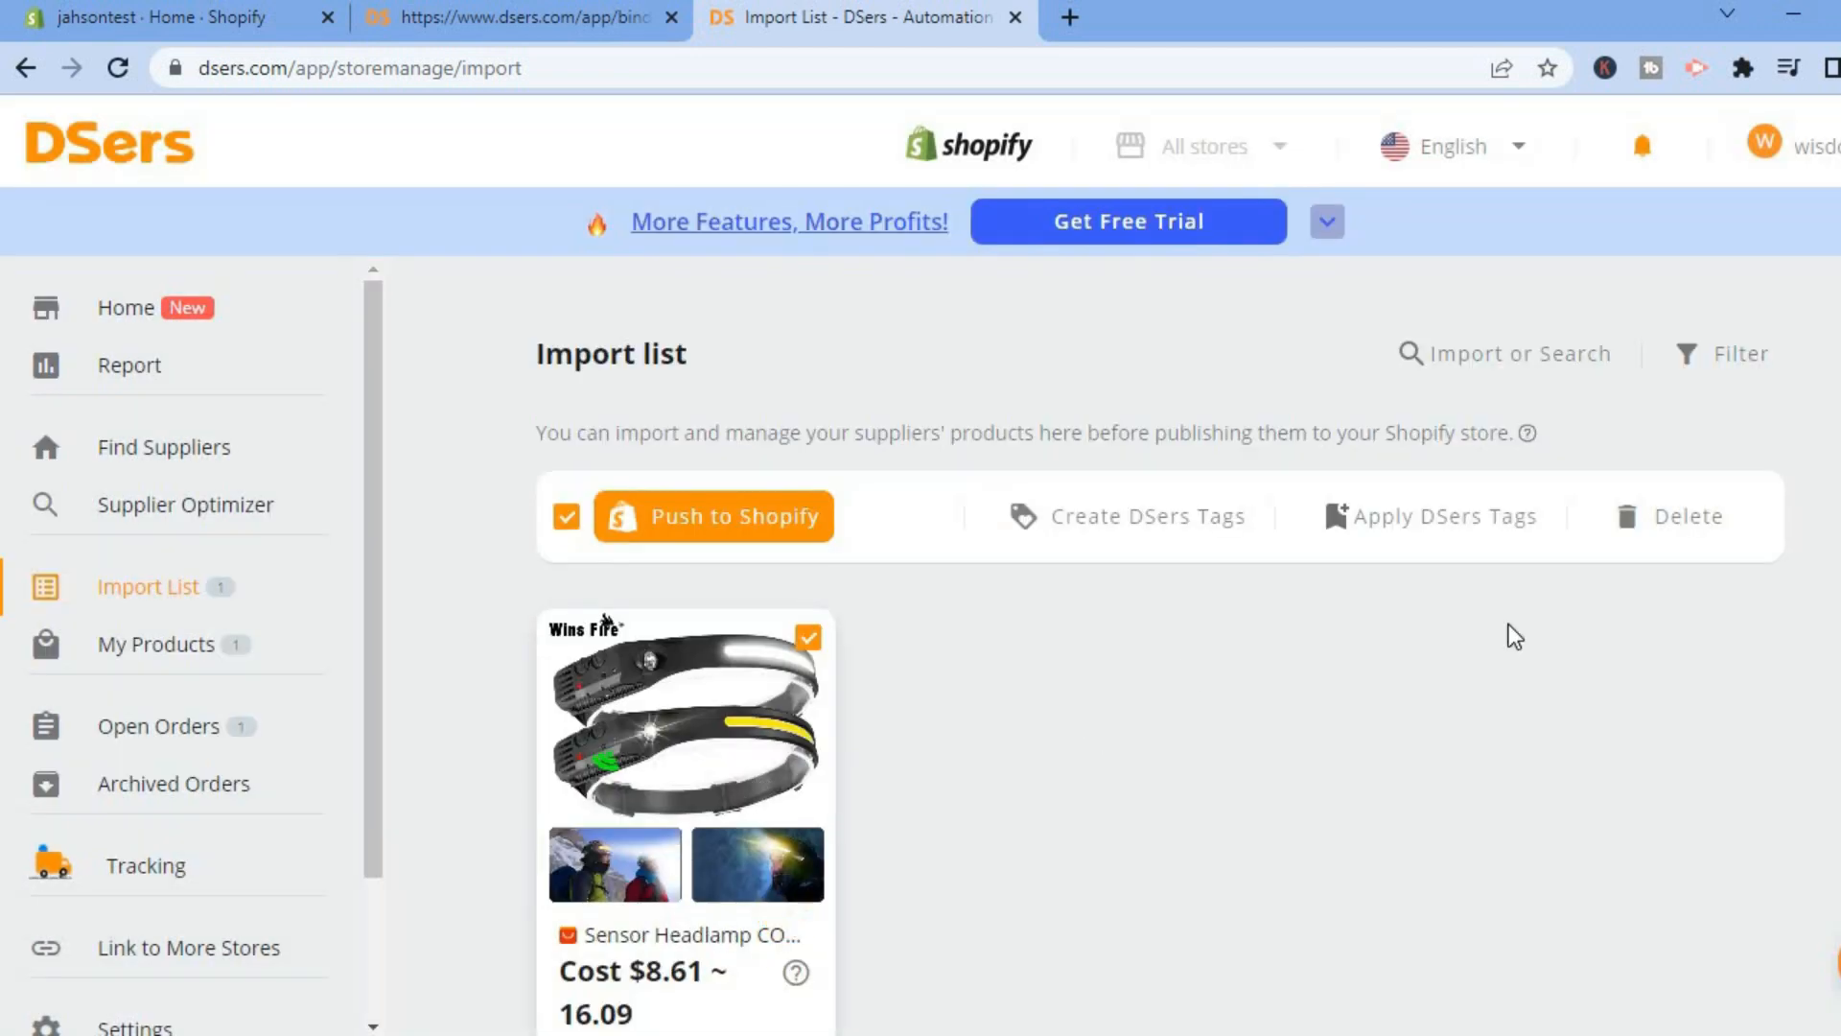
{"action": "scroll", "coordinate": [649, 717], "scroll_direction": "down", "scroll_amount": 2}
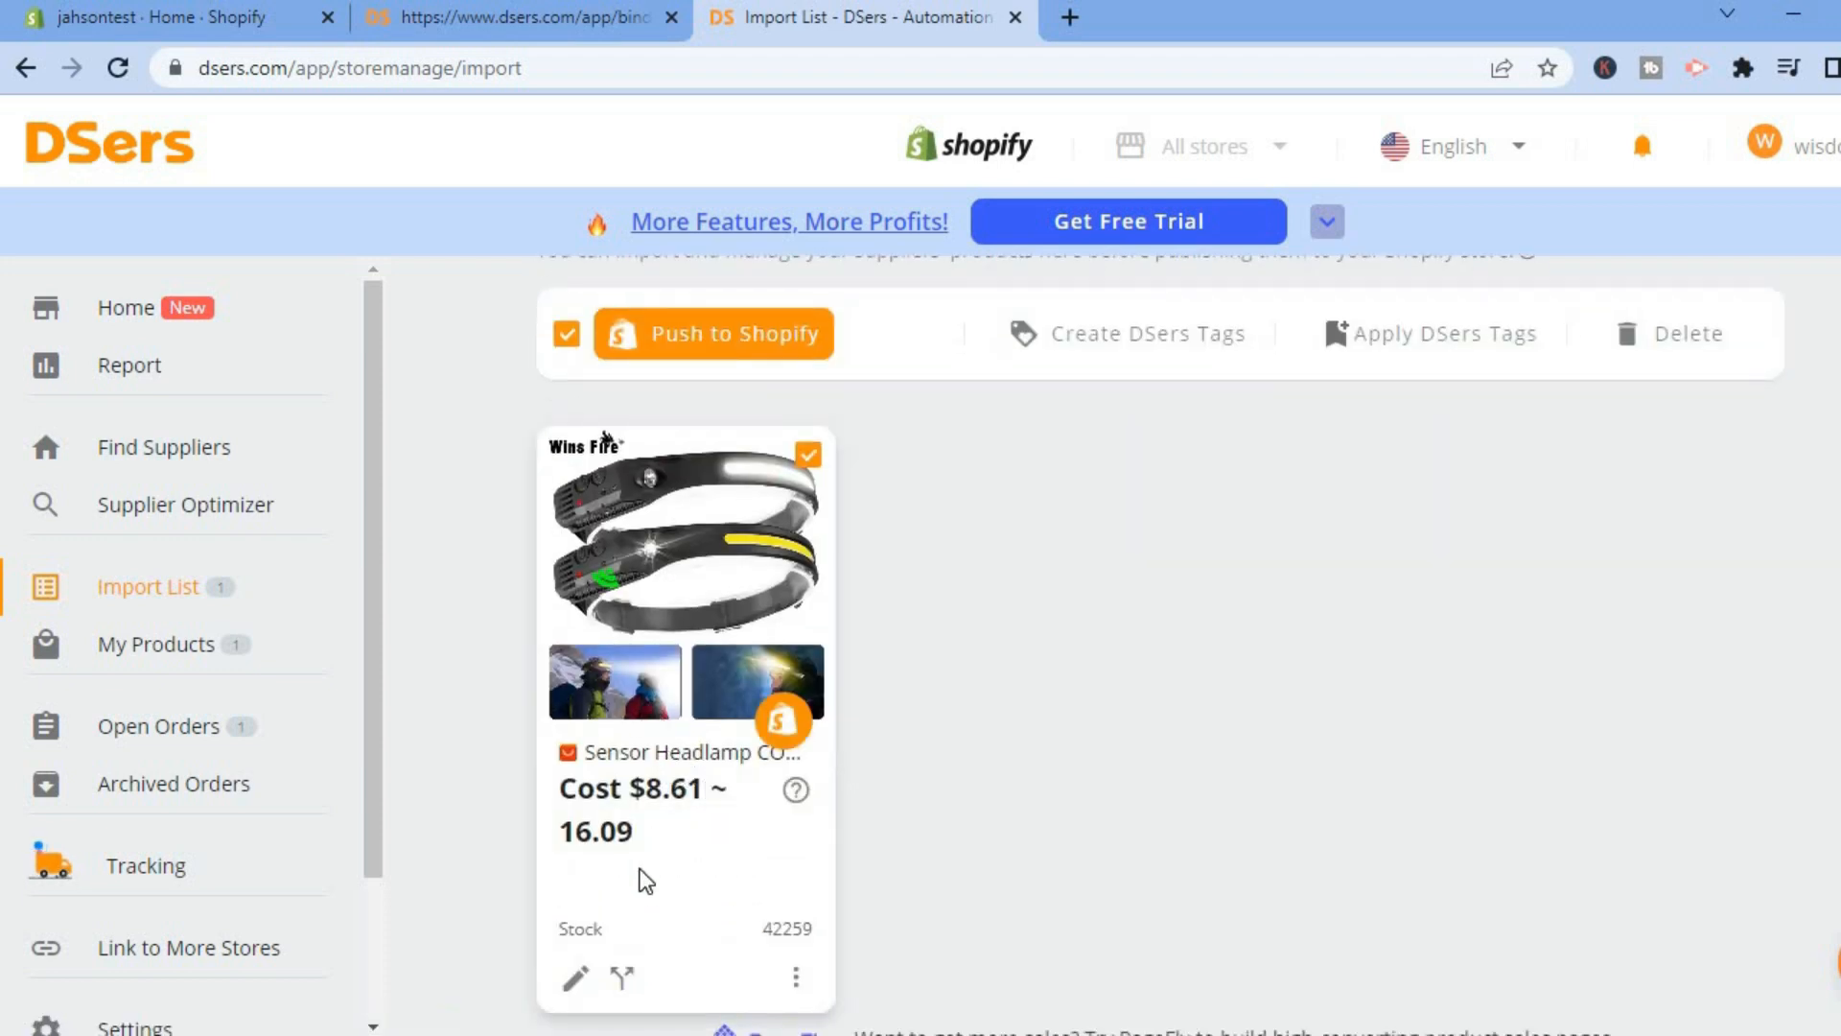
{"action": "left_click", "coordinate": [797, 978]}
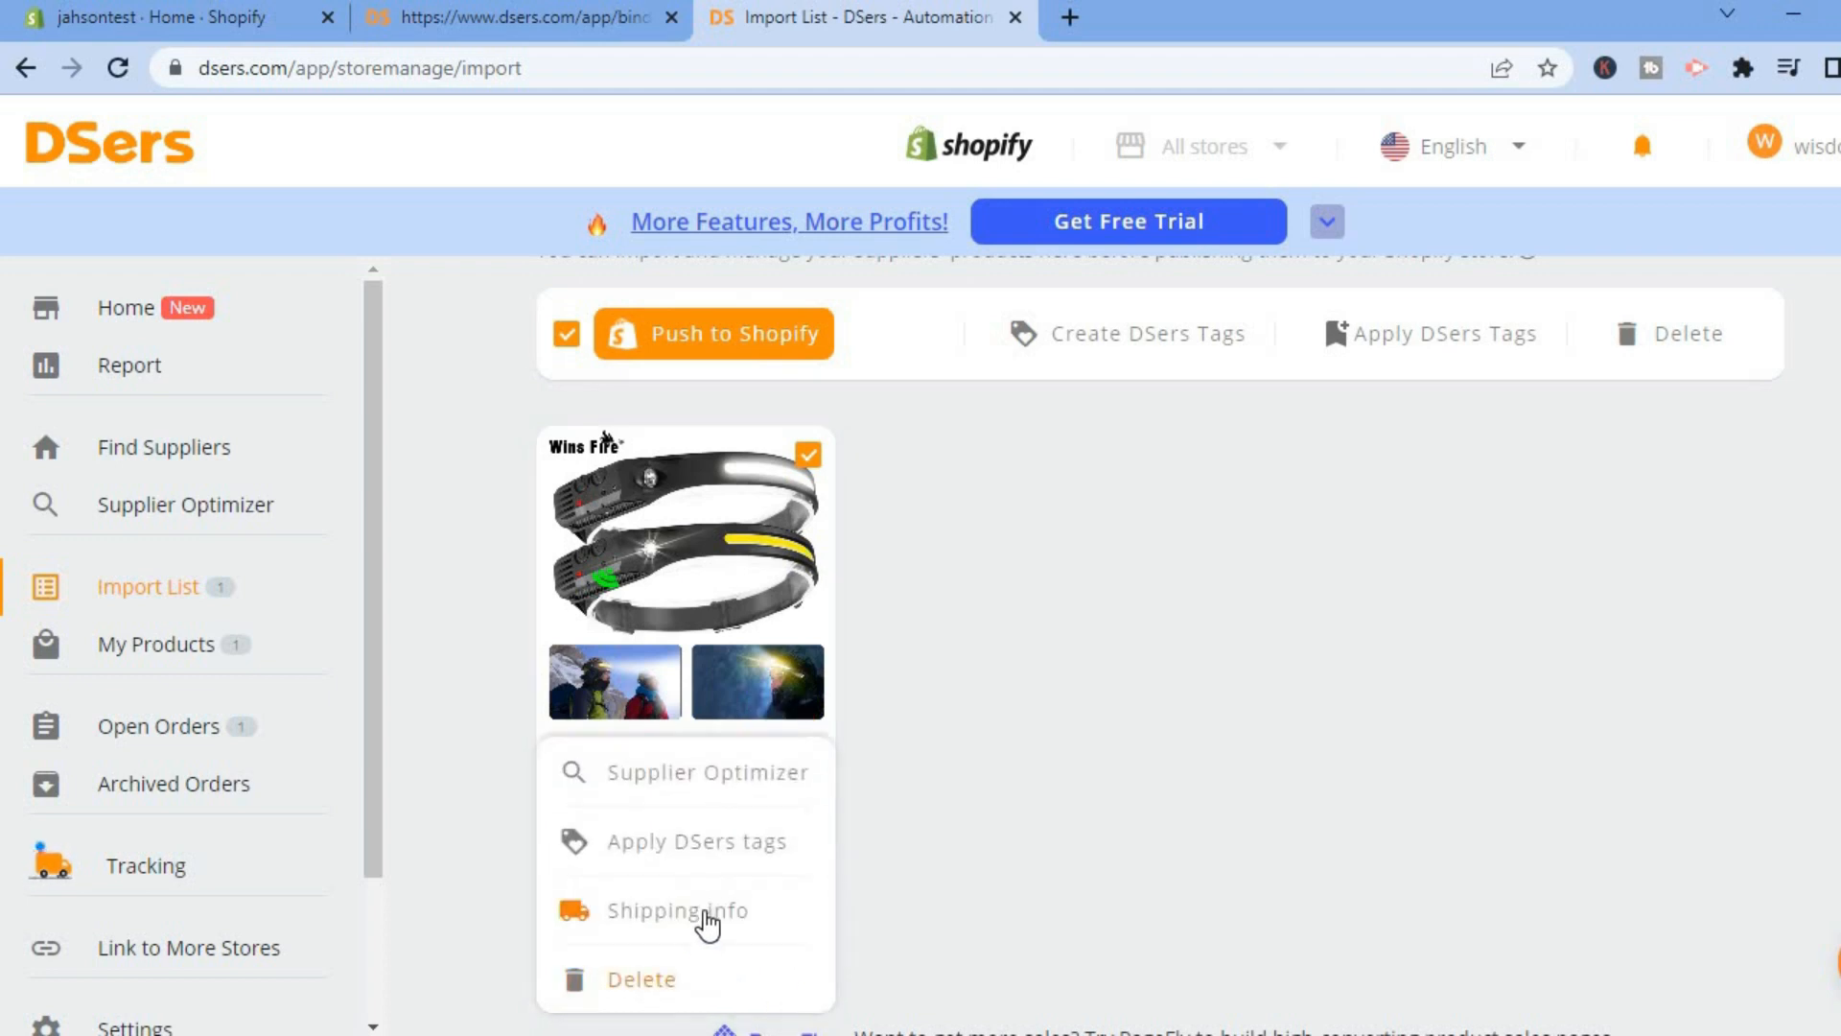
{"action": "left_click", "coordinate": [917, 715]}
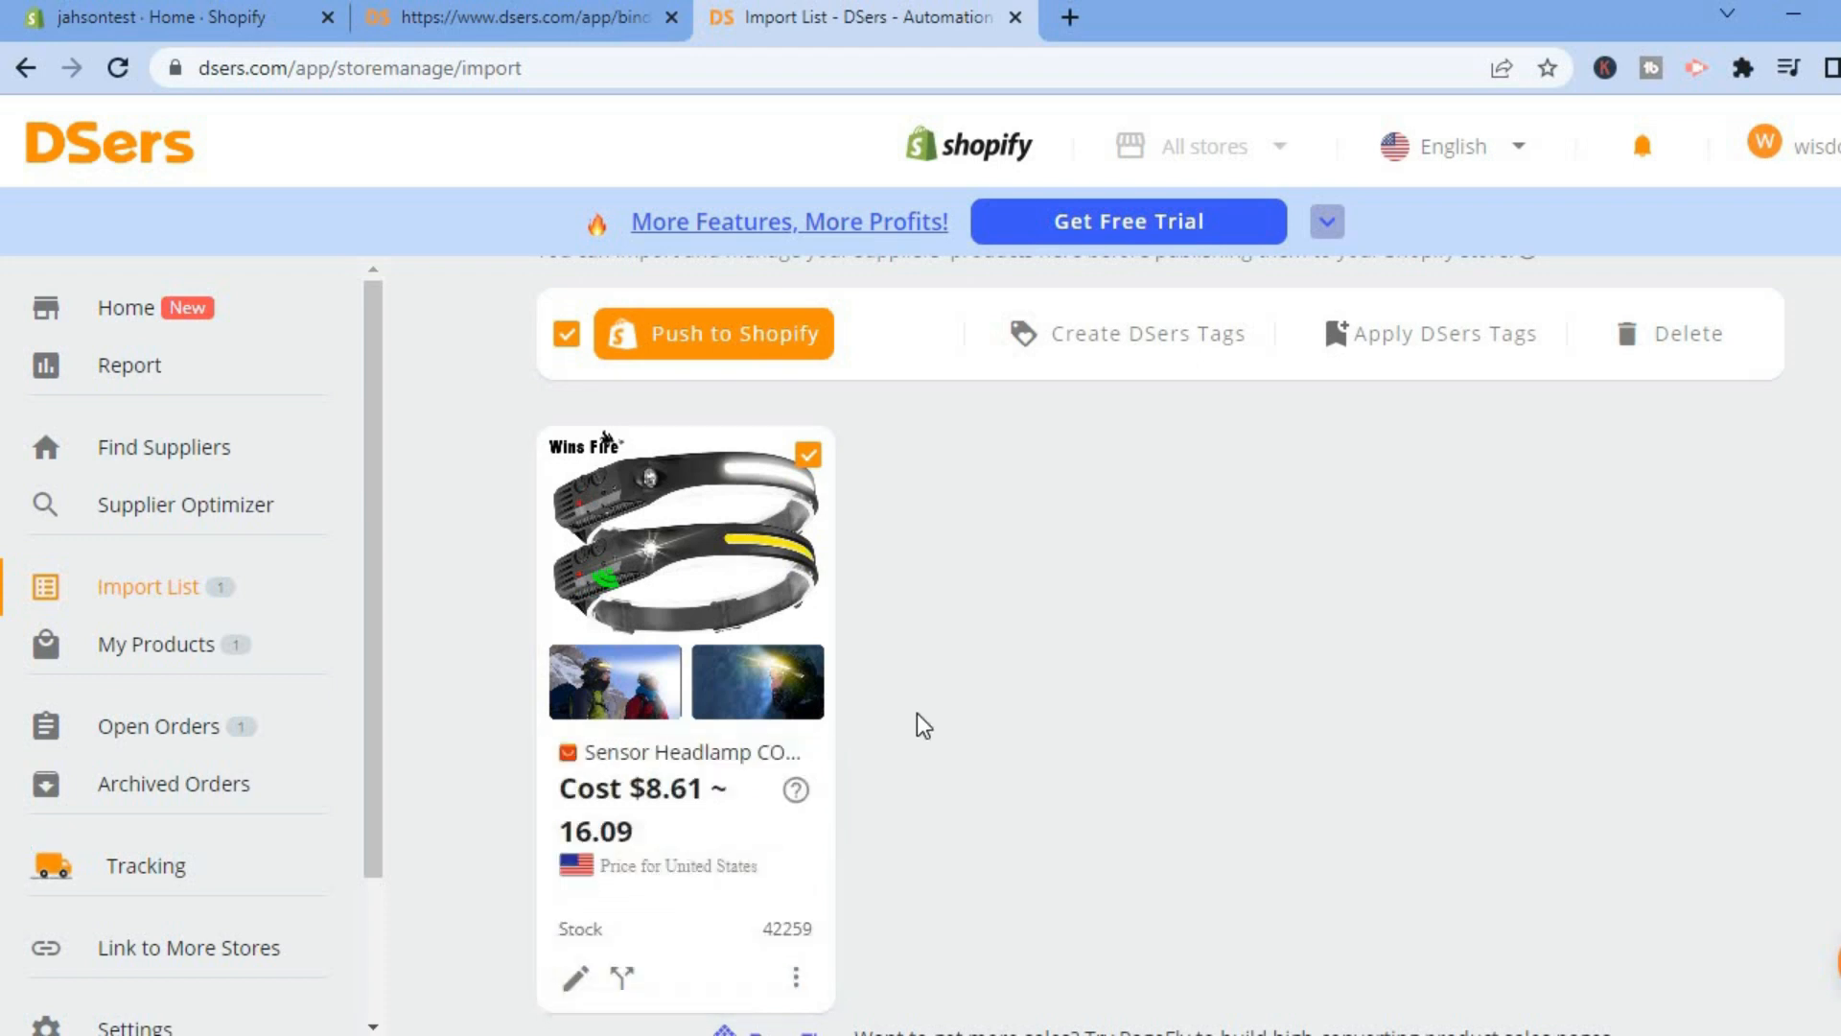
Delete the black J Pack variant that ships from Russia from the Sensor Headlamp's product variants.
{"action": "left_click", "coordinate": [576, 997]}
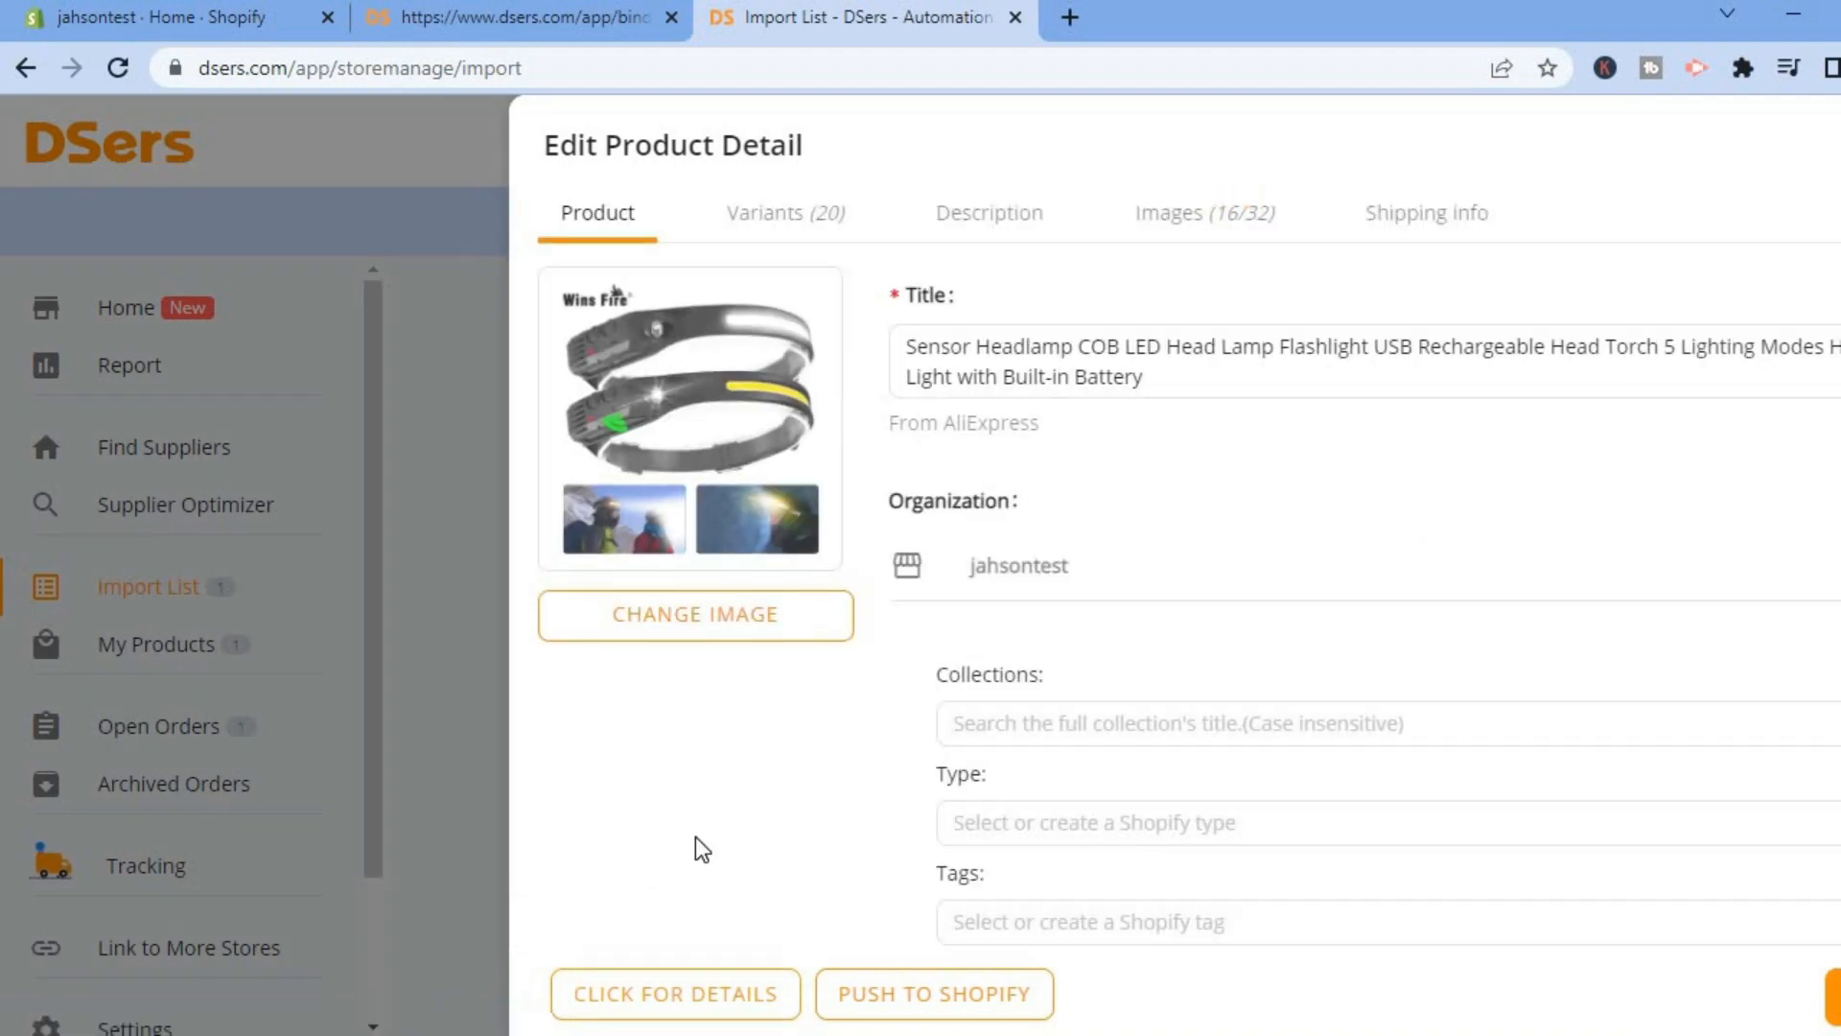
{"action": "left_click", "coordinate": [800, 213]}
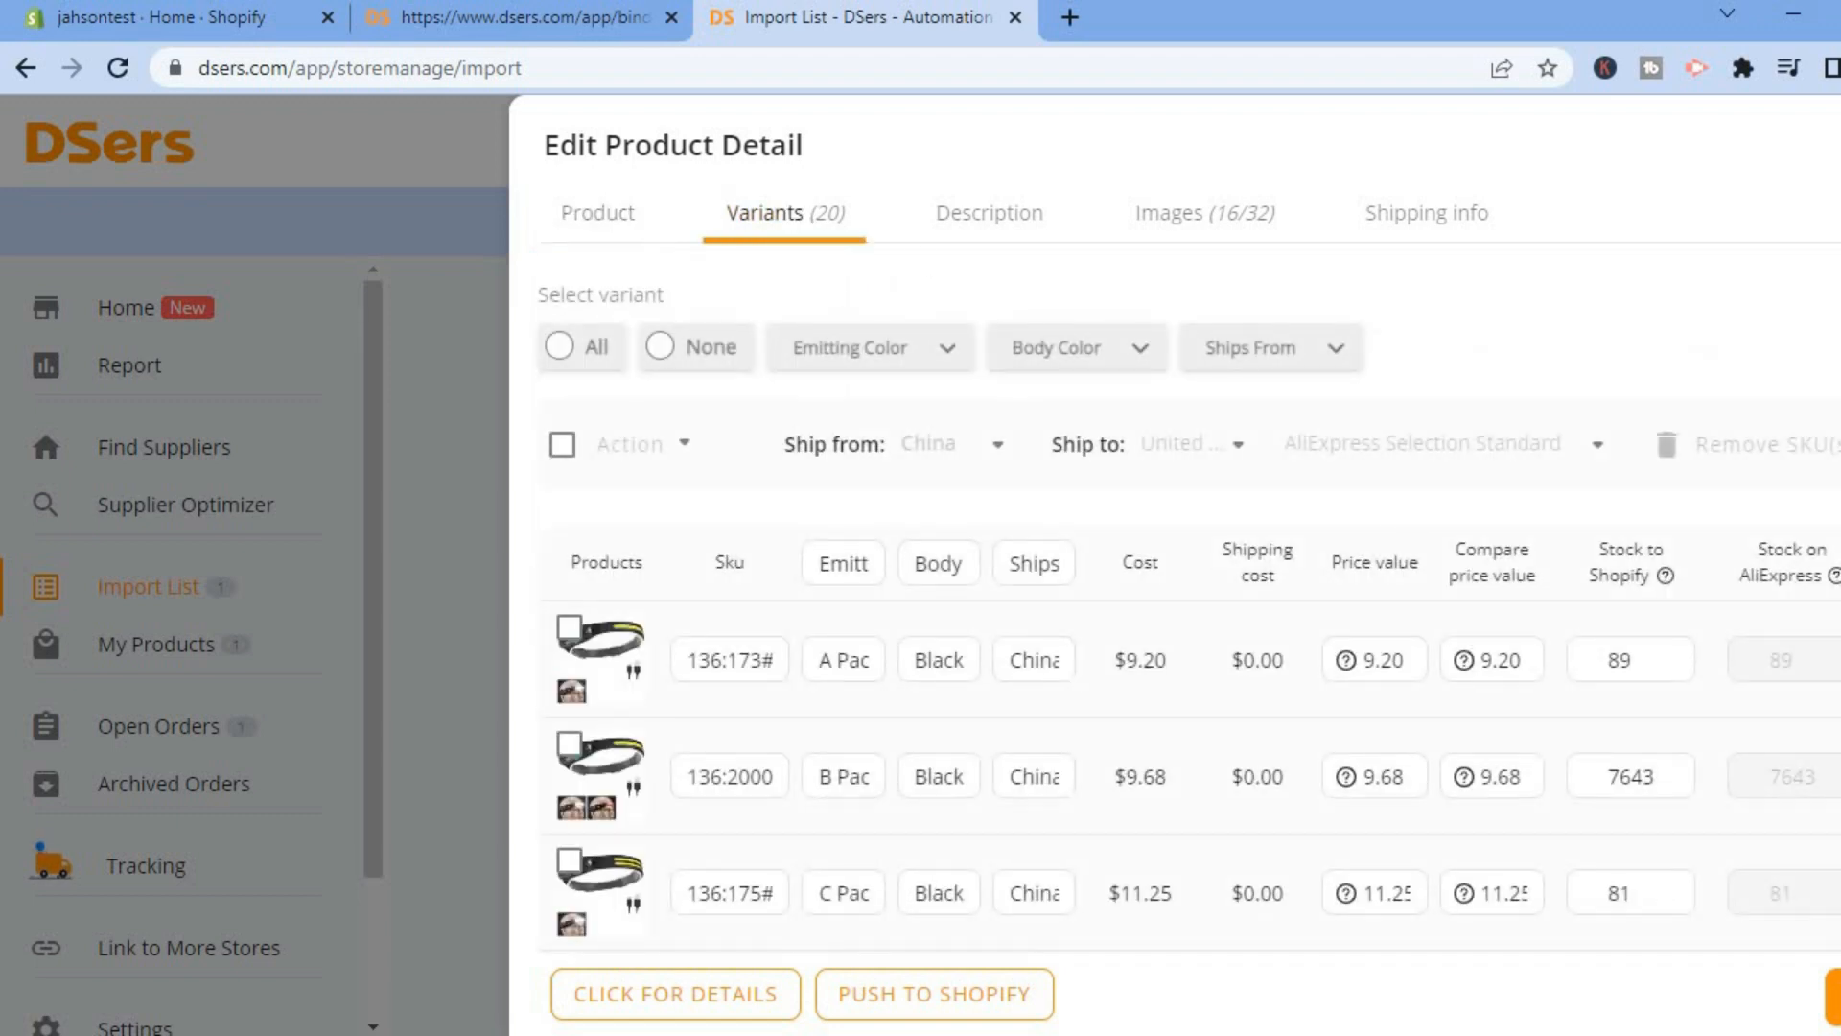
{"action": "scroll", "coordinate": [1188, 524], "scroll_direction": "down", "scroll_amount": 7}
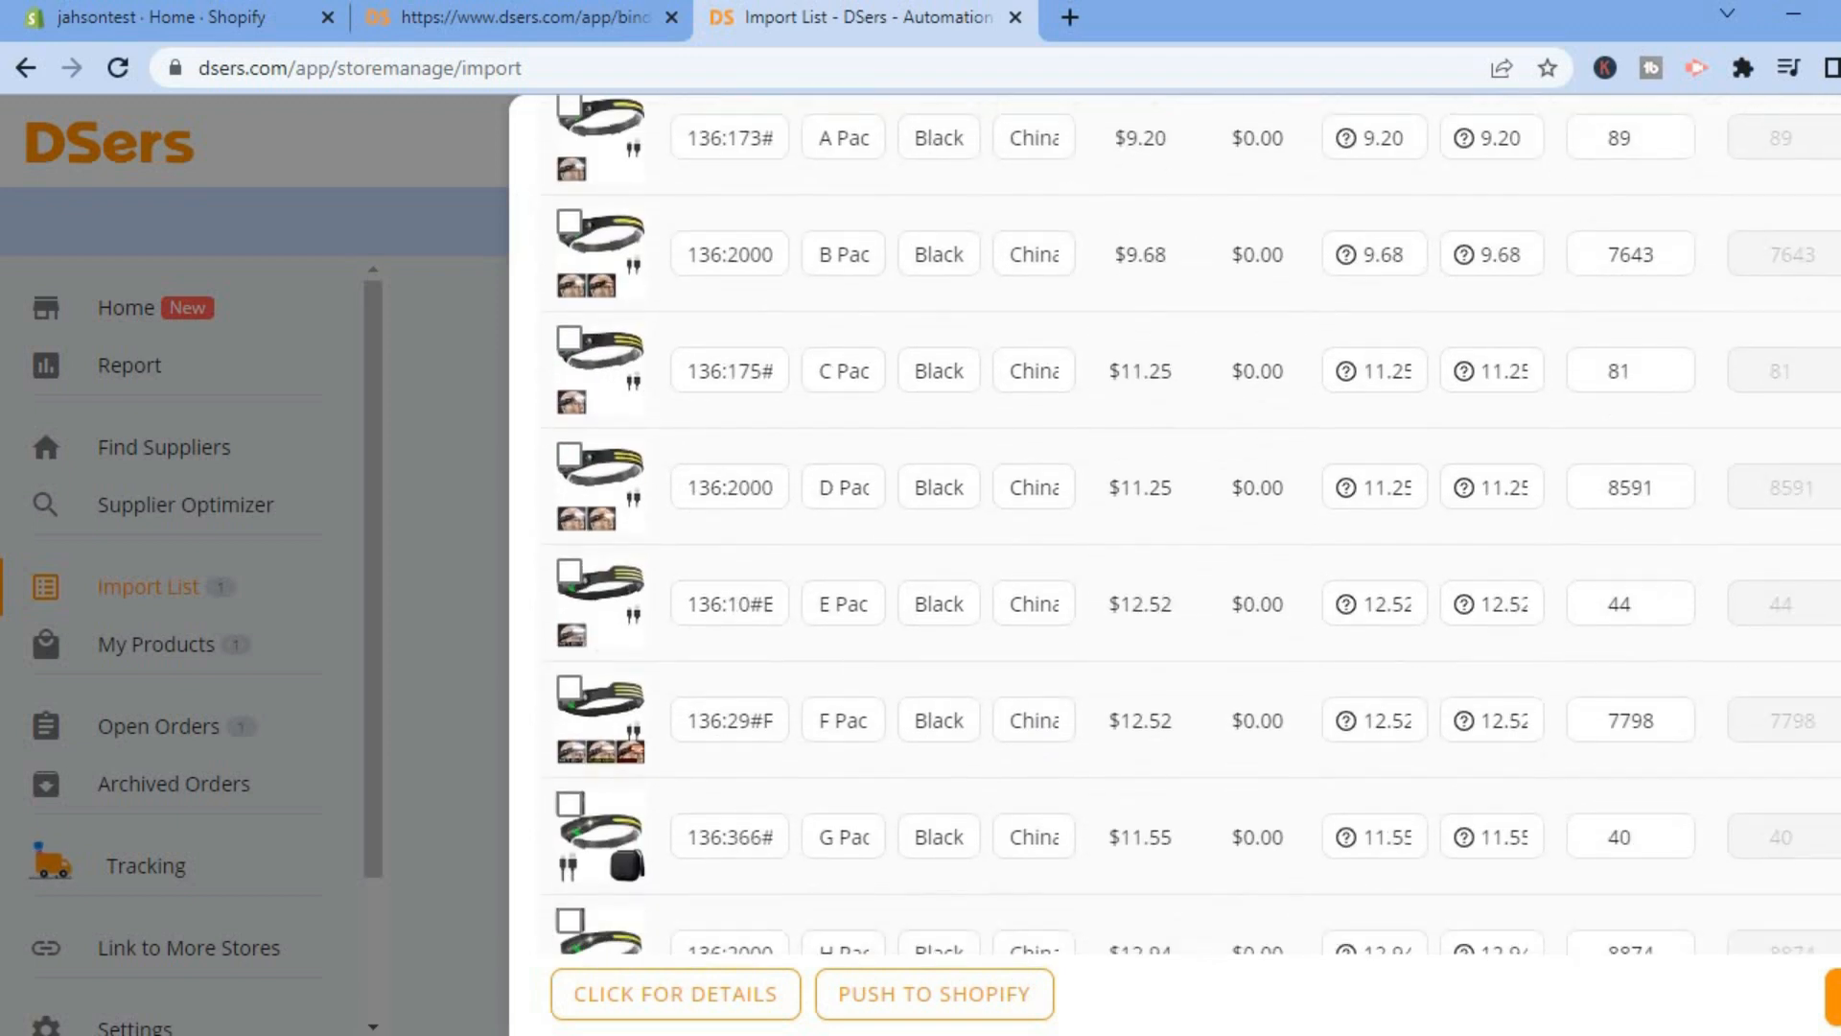
{"action": "scroll", "coordinate": [1189, 523], "scroll_direction": "down", "scroll_amount": 12}
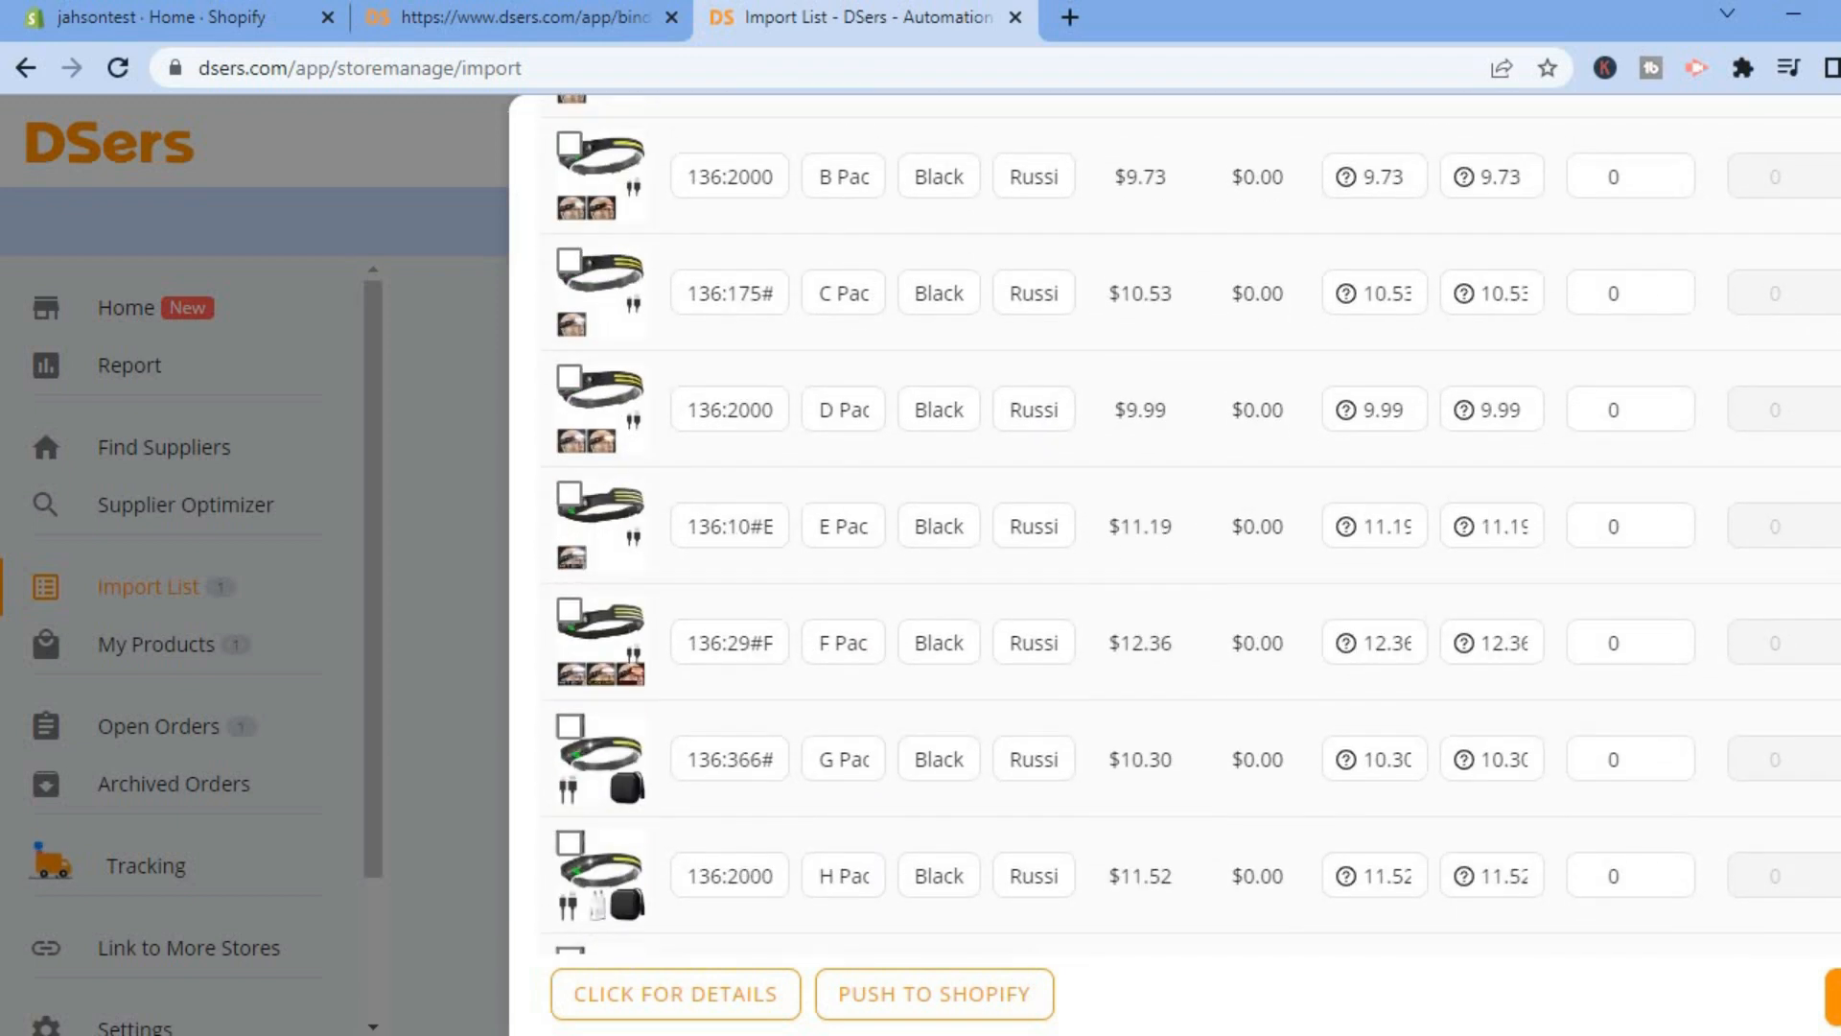
{"action": "scroll", "coordinate": [1188, 524], "scroll_direction": "down", "scroll_amount": 2}
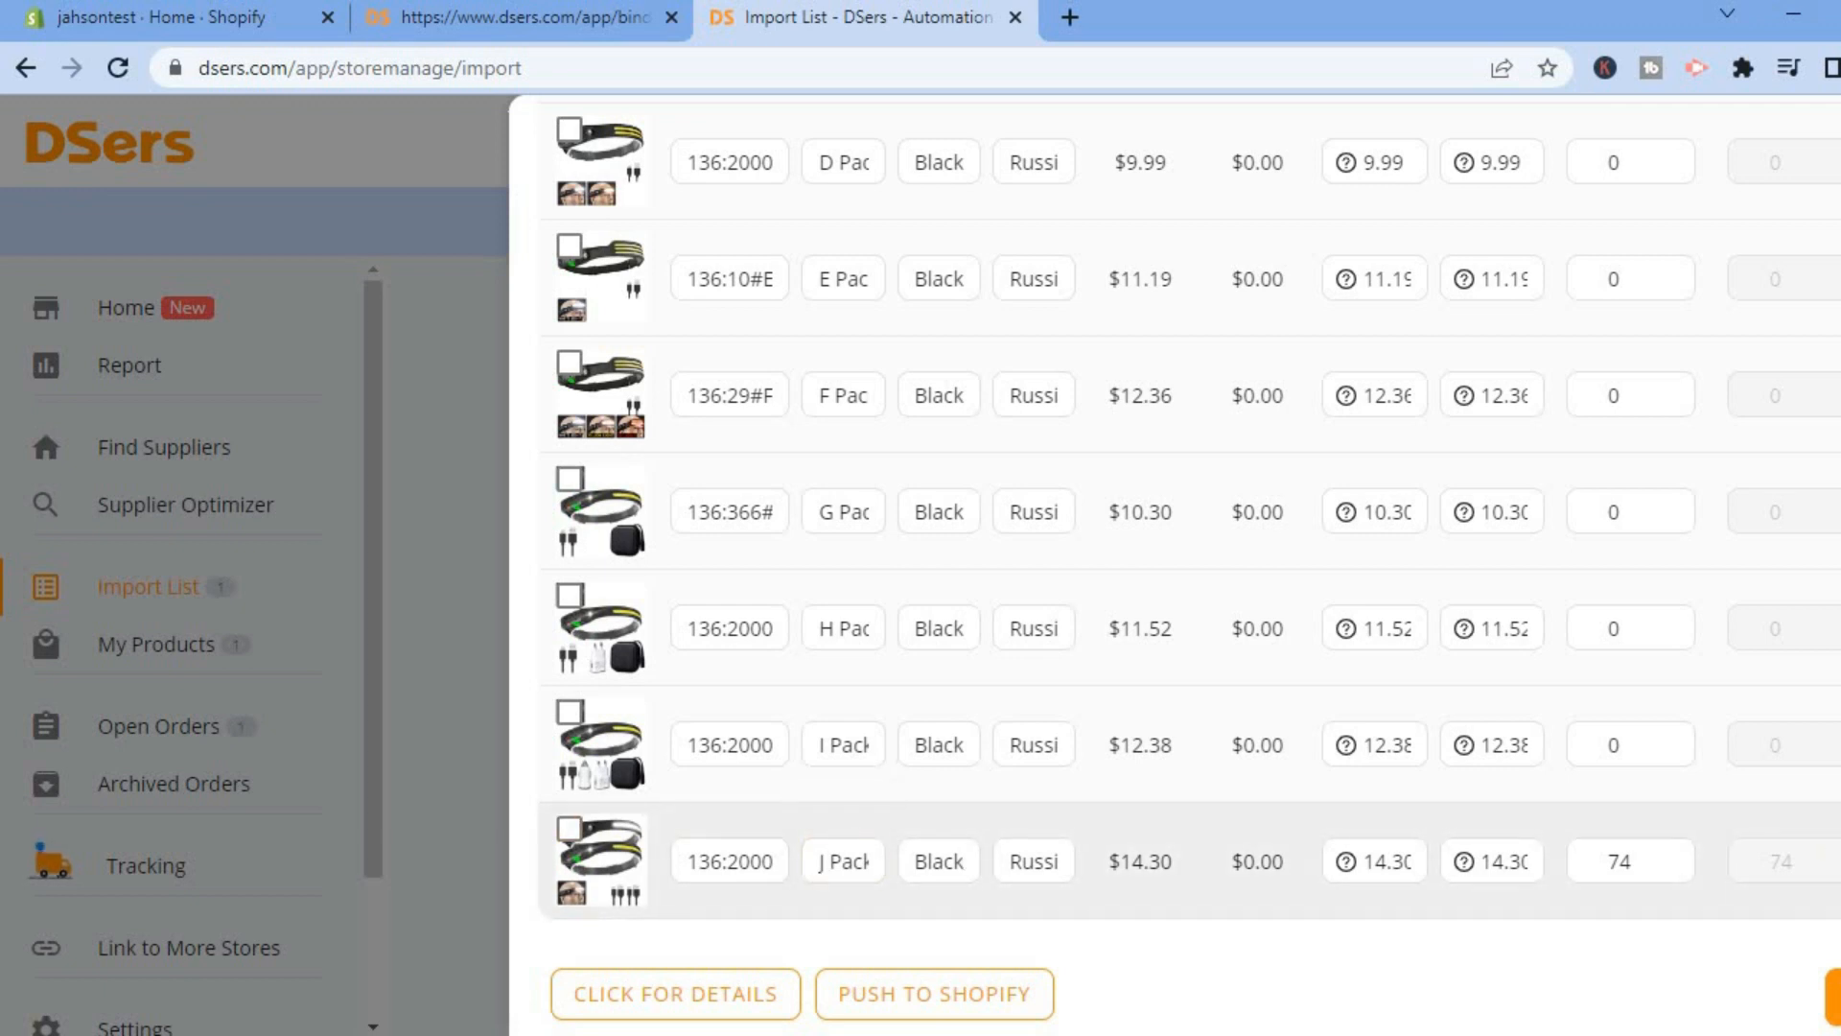
{"action": "left_click", "coordinate": [1837, 861]}
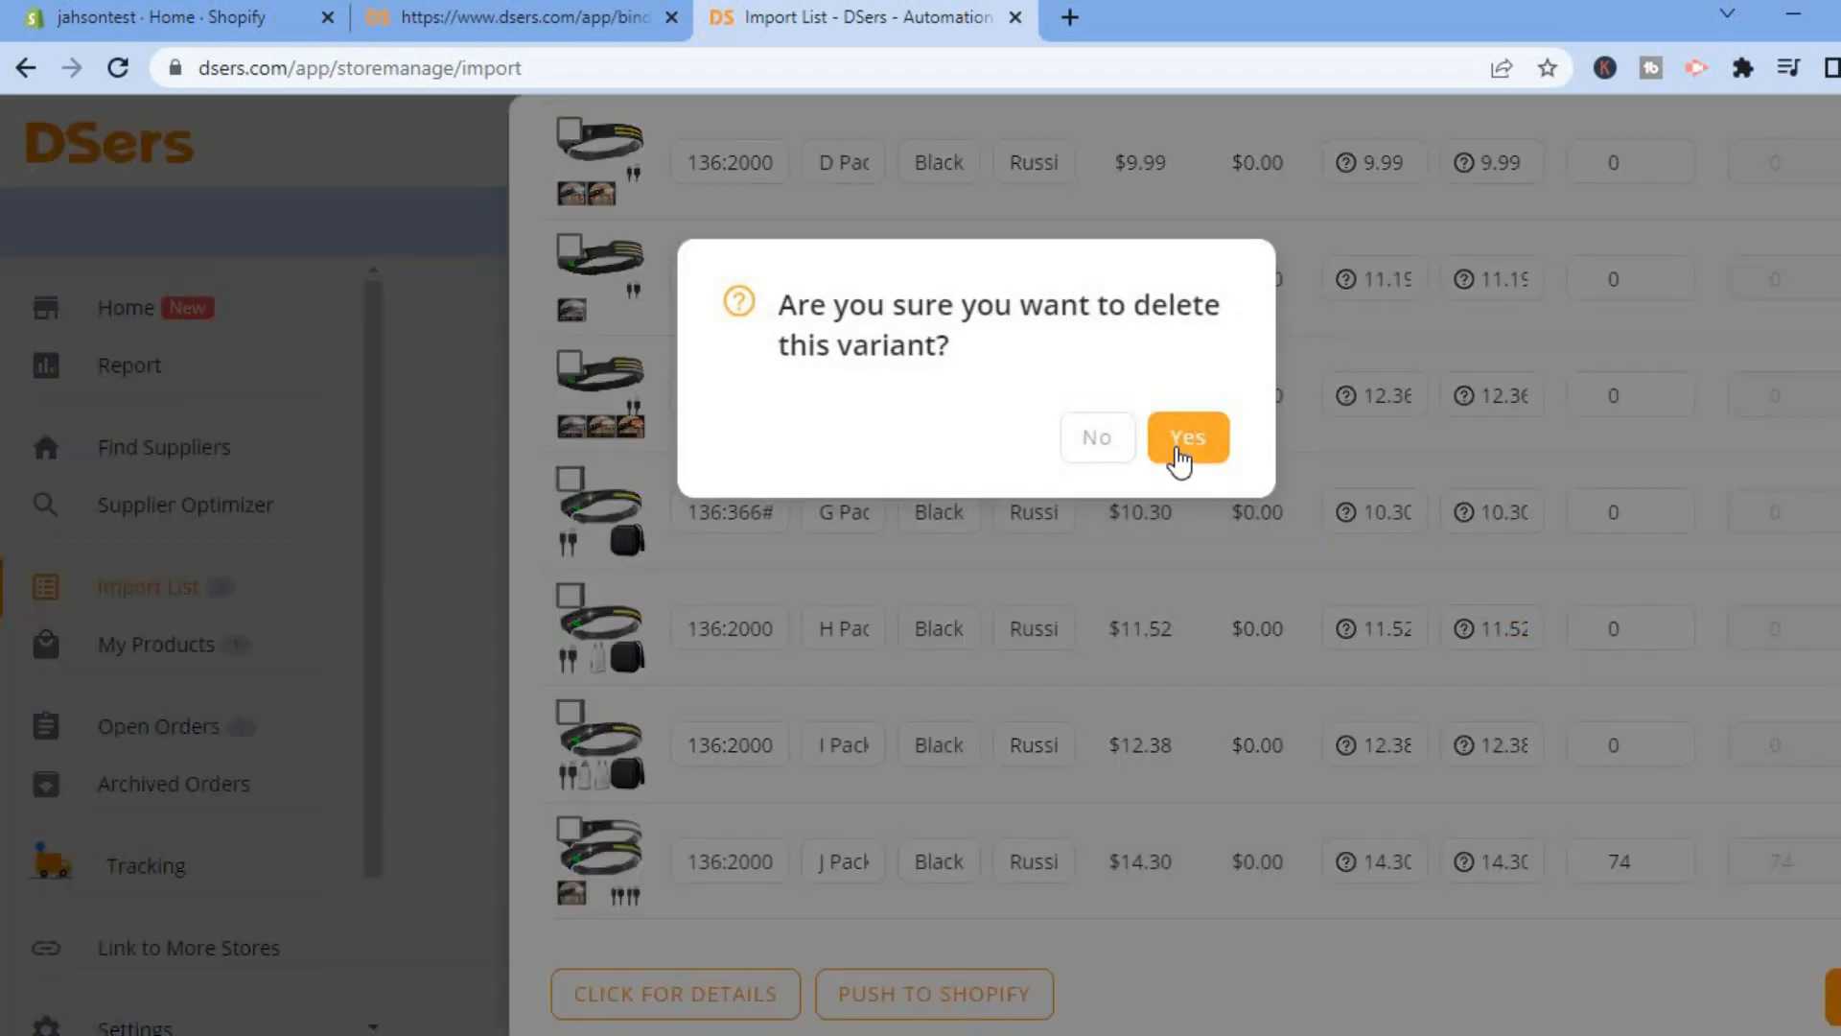
{"action": "left_click", "coordinate": [1185, 439]}
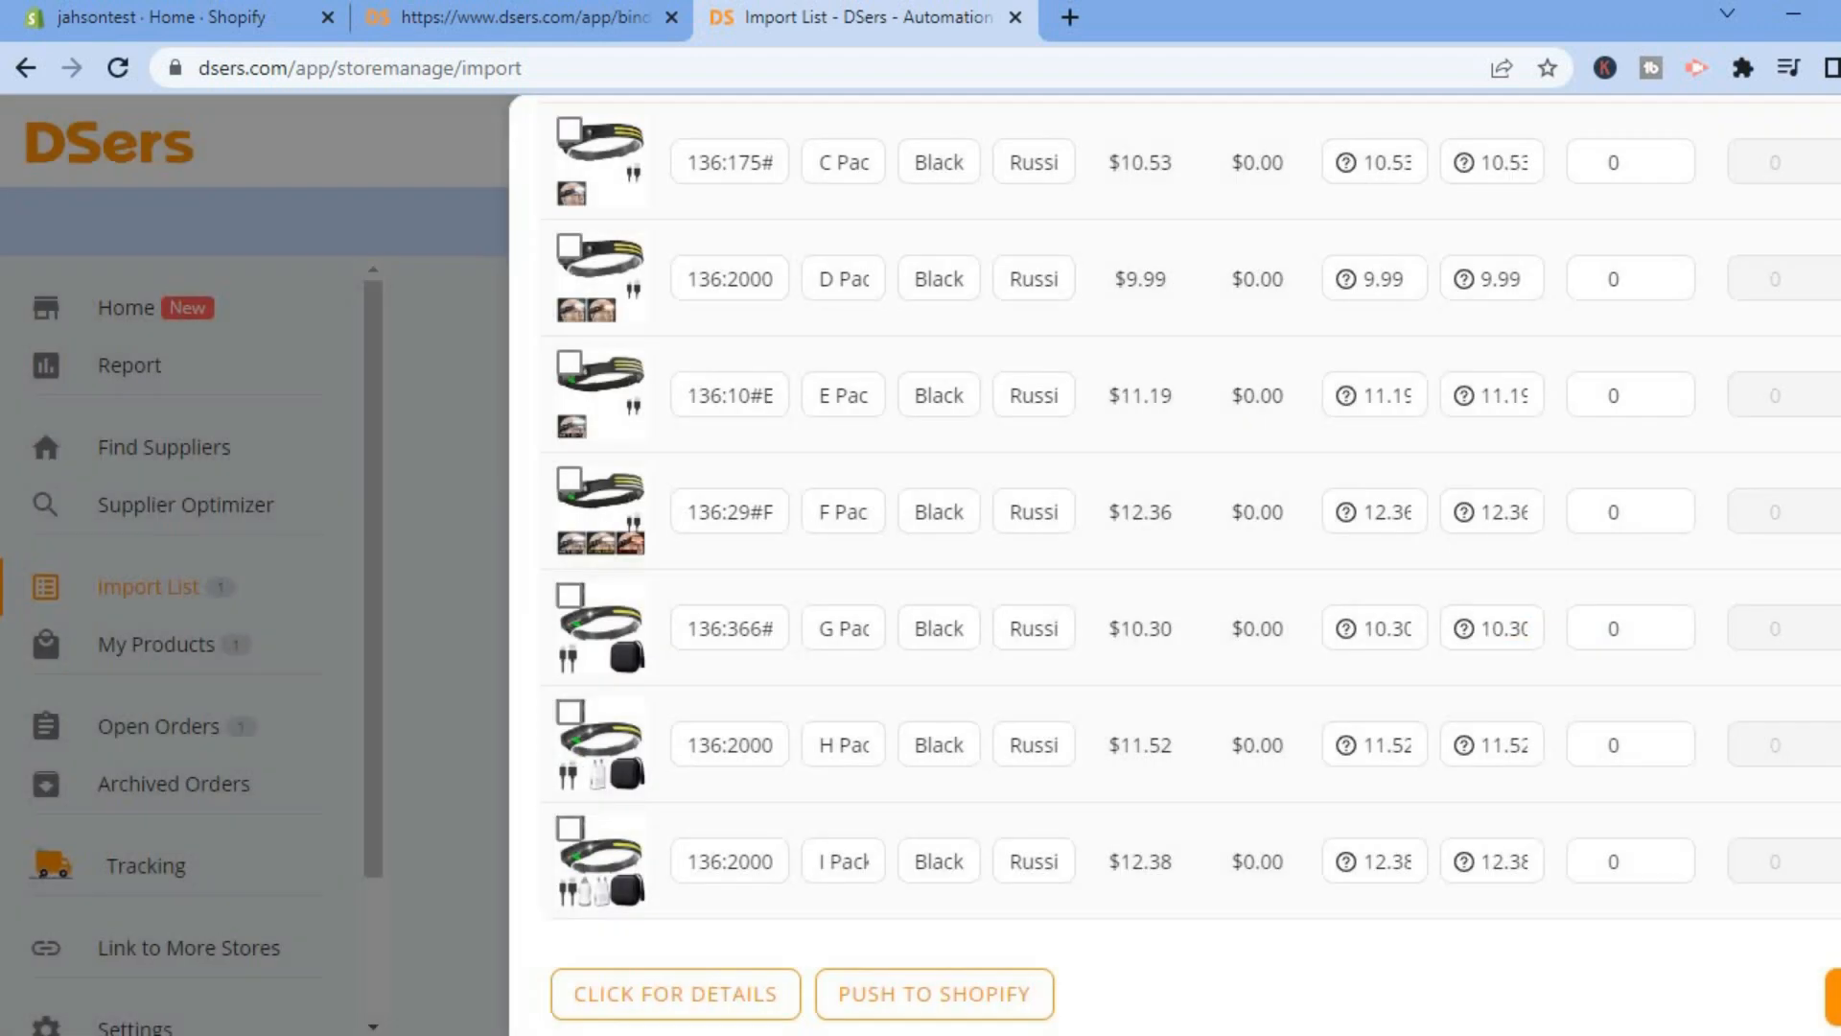
Delete the black I, H, G and F Pack variants that ship from Russia from the Sensor Headlamp, confirming each deletion.
{"action": "left_click", "coordinate": [1836, 861]}
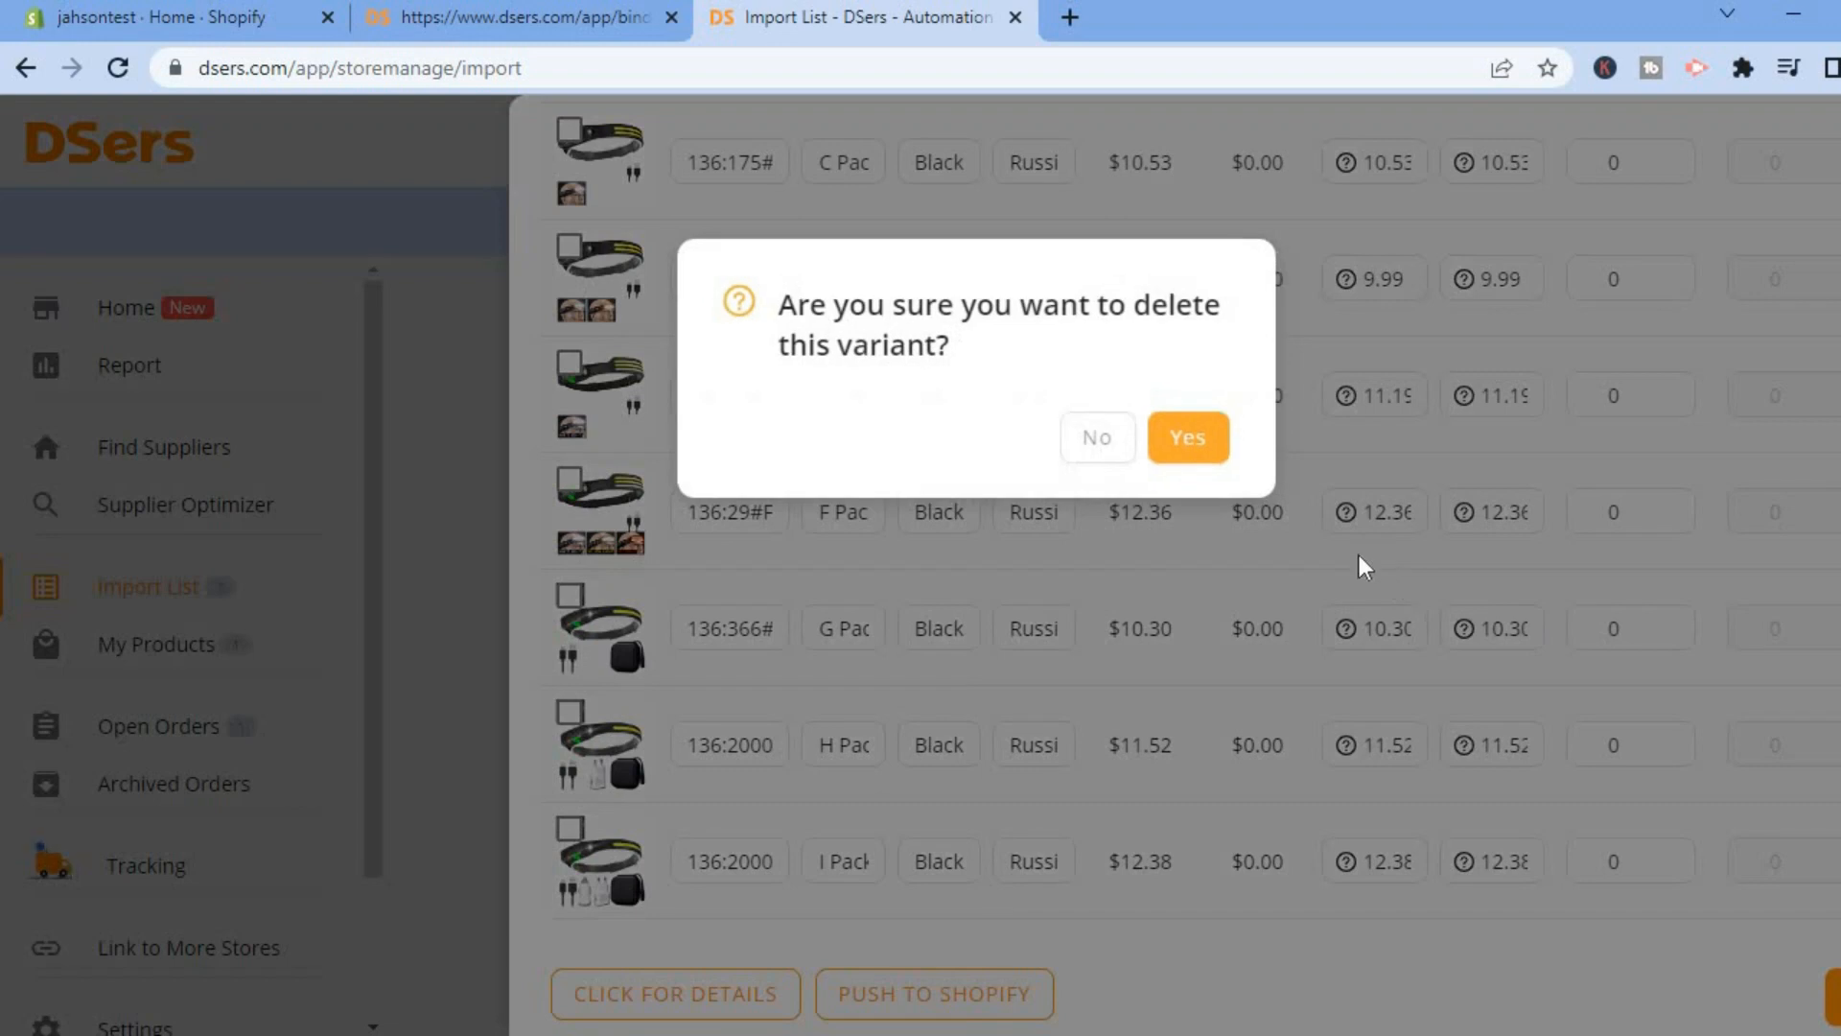
{"action": "left_click", "coordinate": [1166, 438]}
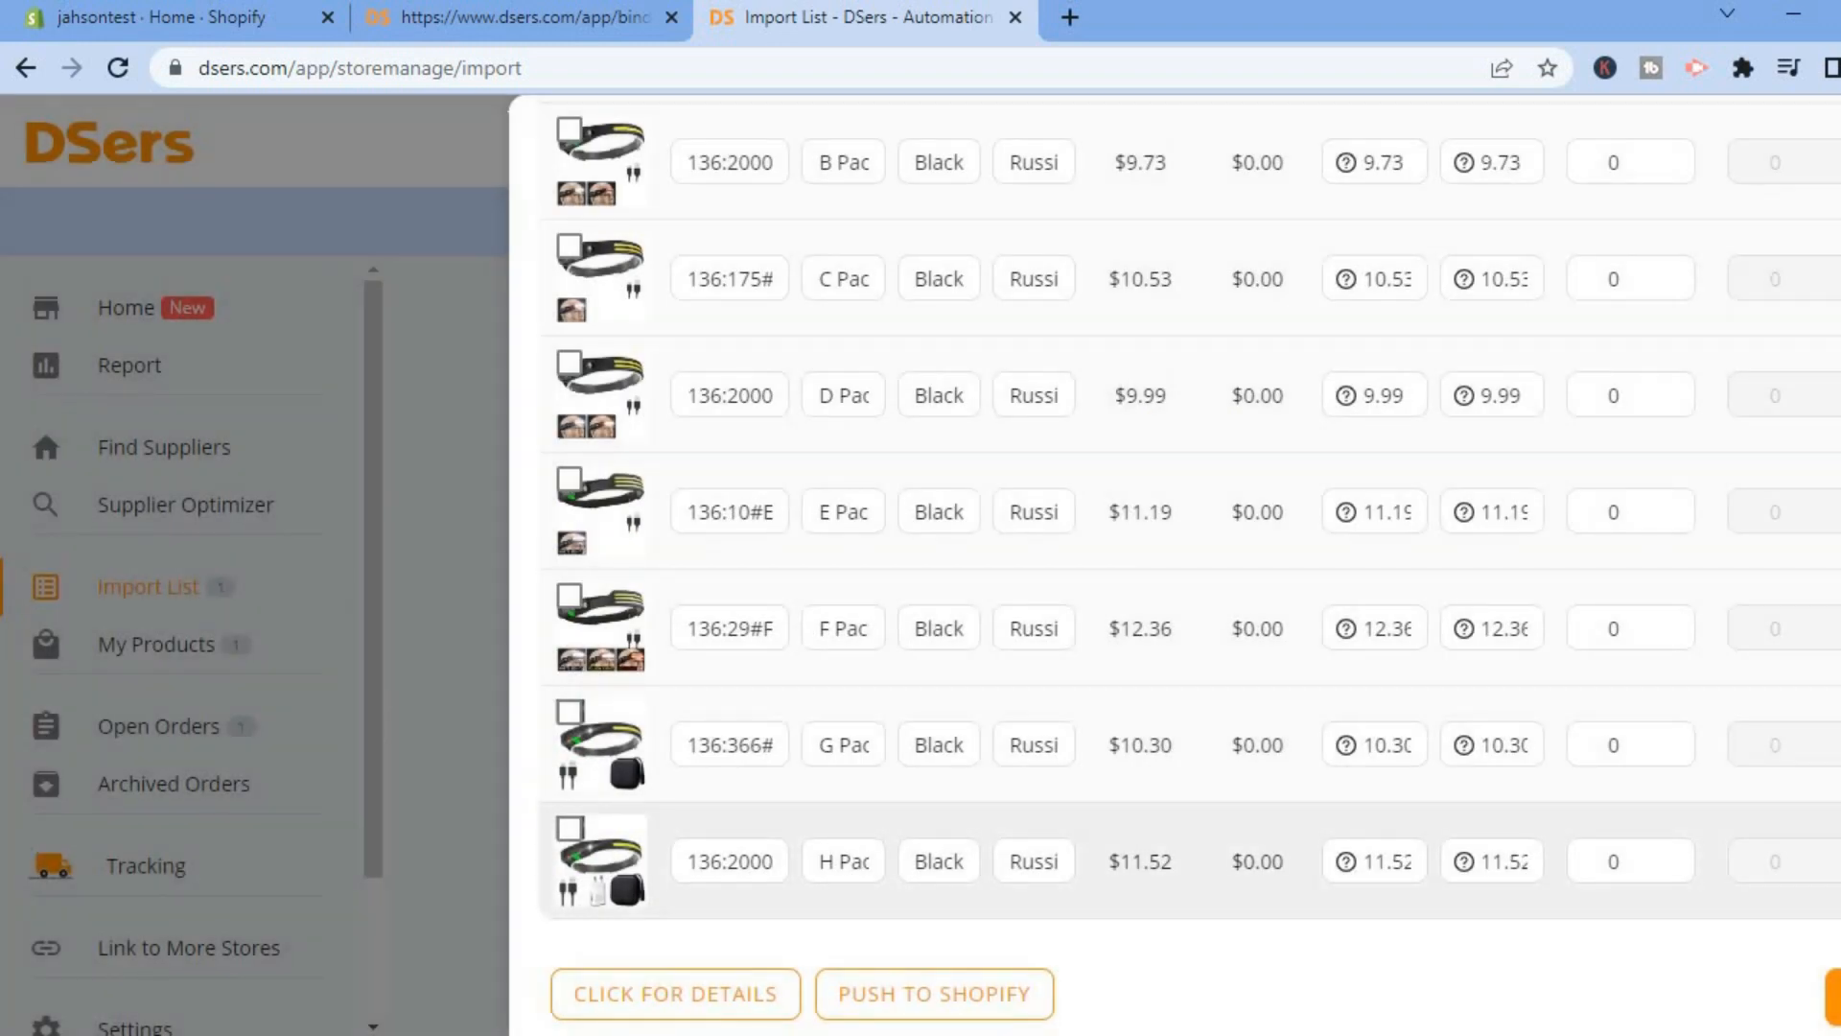
{"action": "left_click", "coordinate": [1836, 861]}
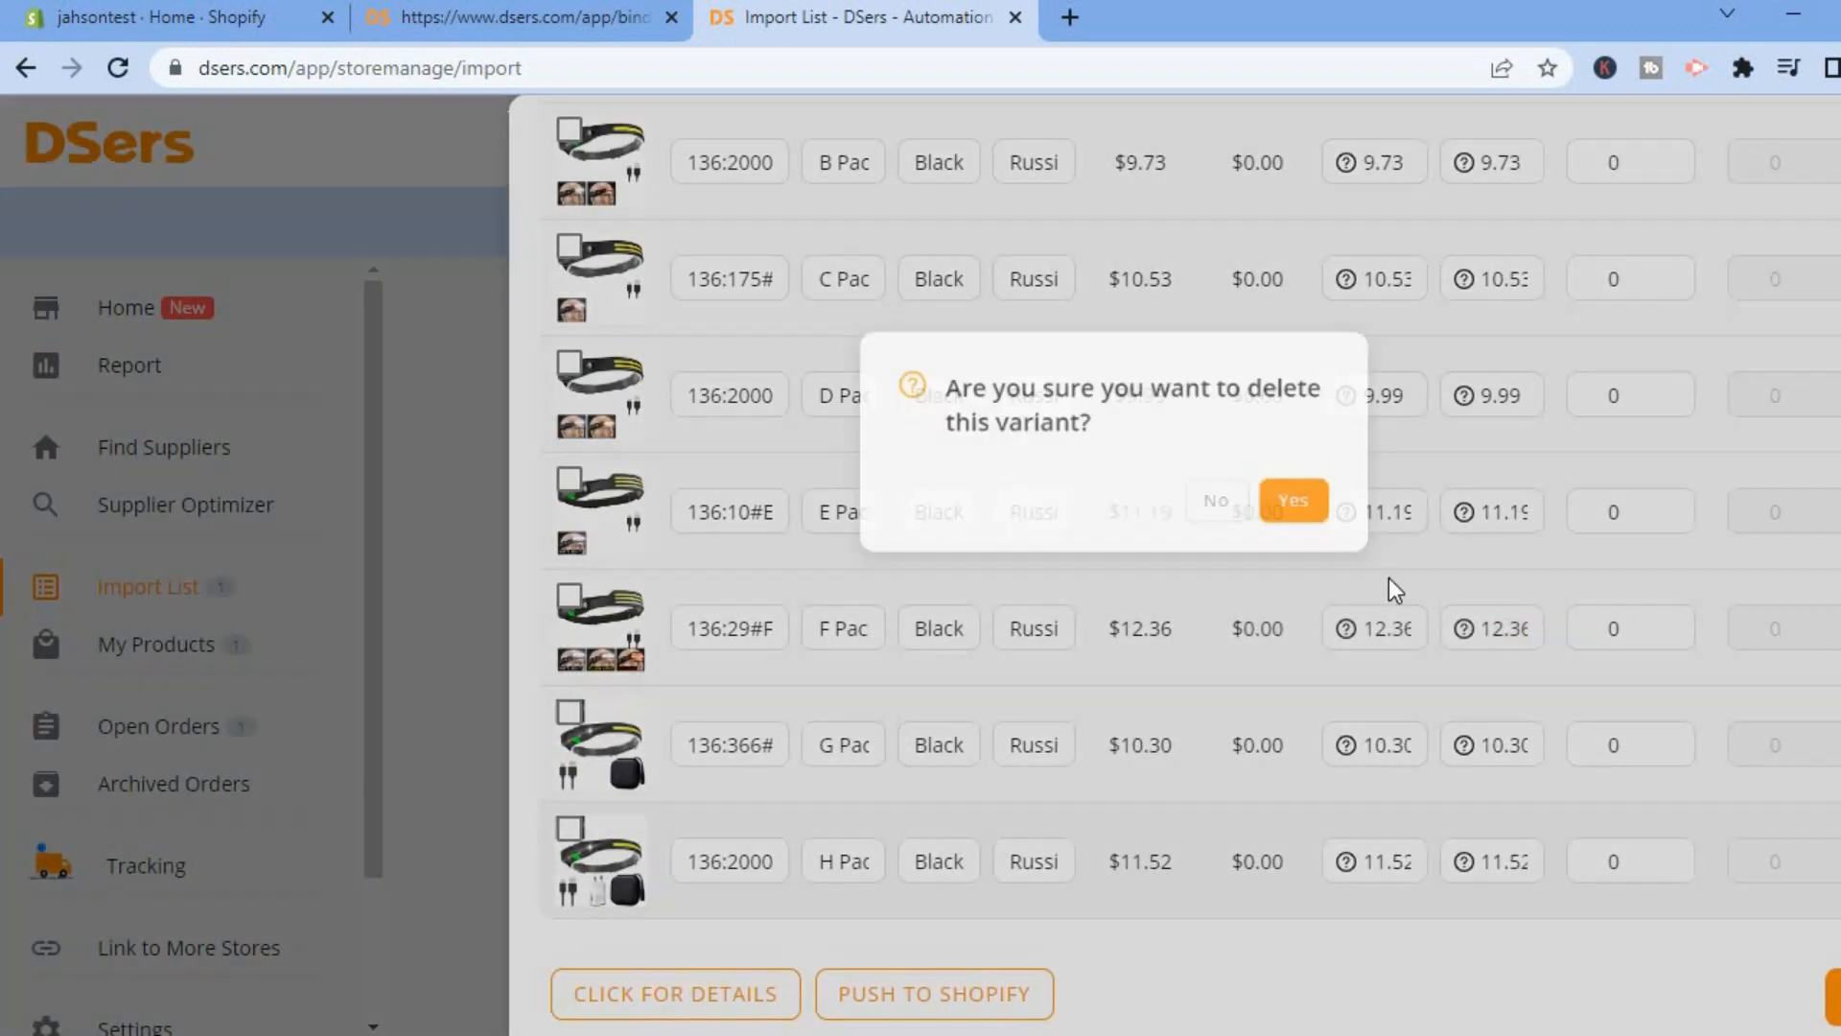
{"action": "left_click", "coordinate": [1198, 451]}
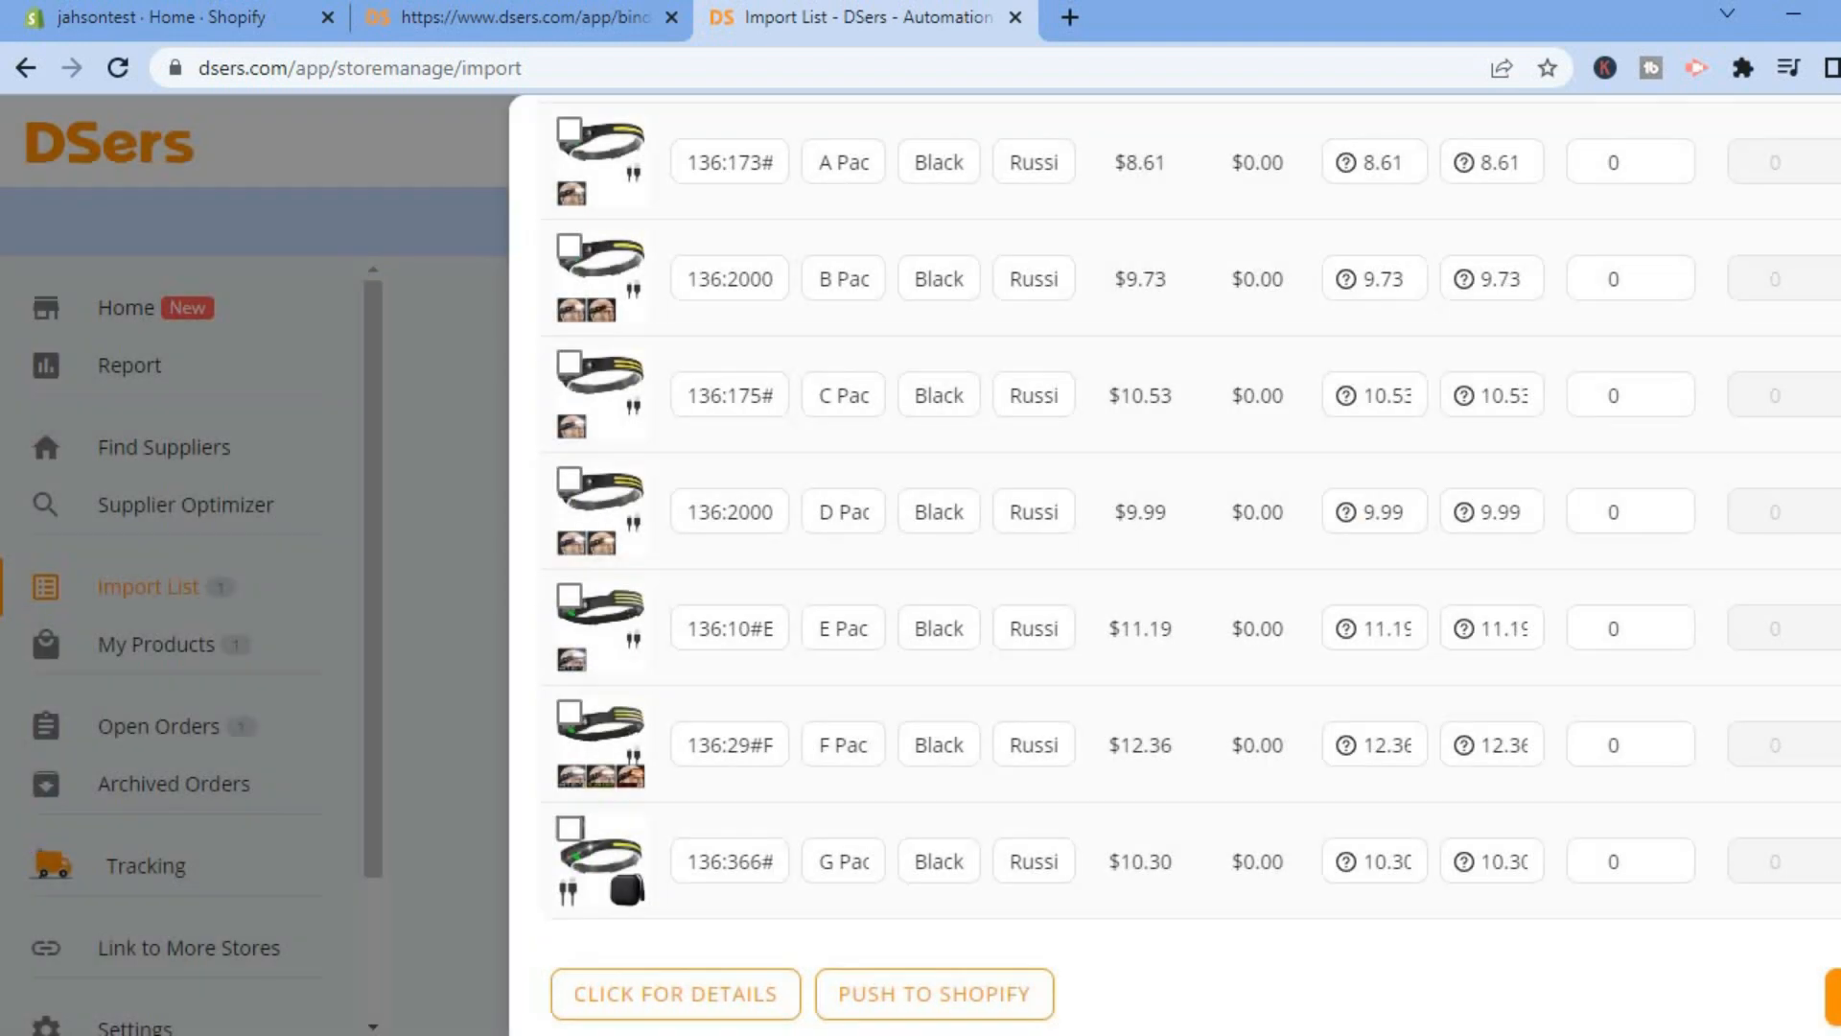
{"action": "left_click", "coordinate": [1836, 862]}
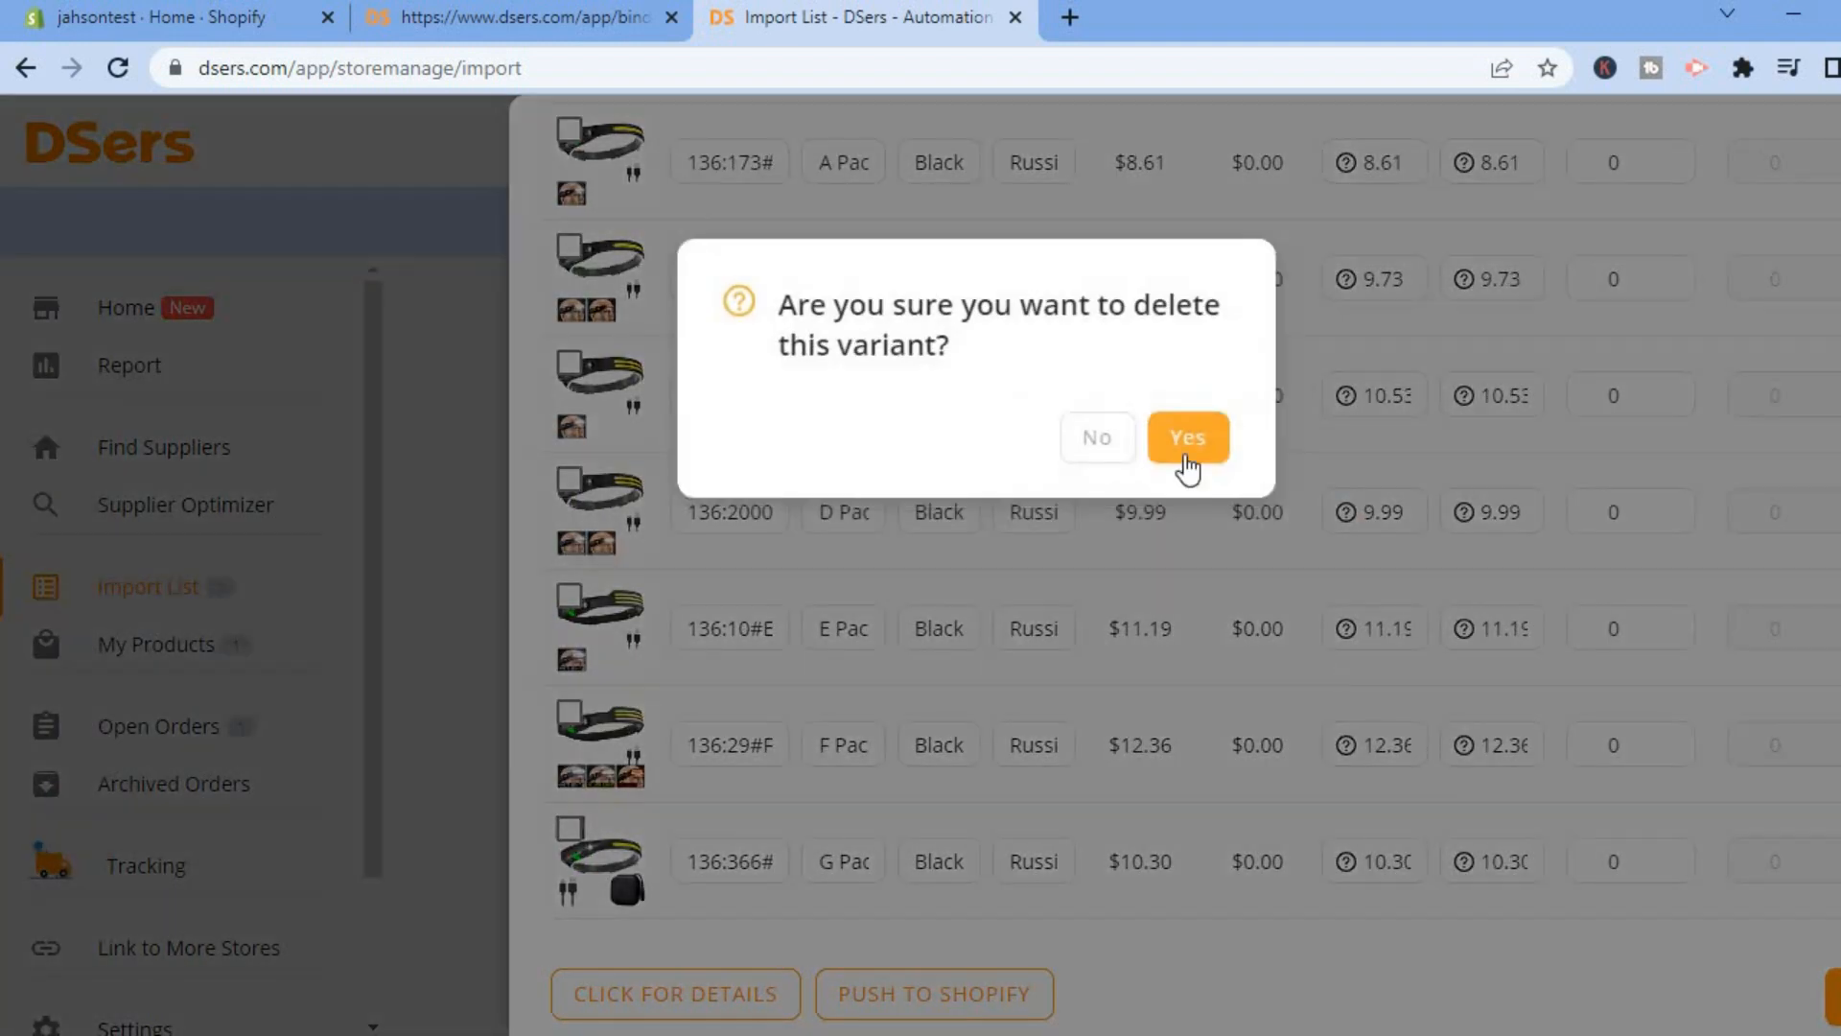
{"action": "left_click", "coordinate": [1185, 441]}
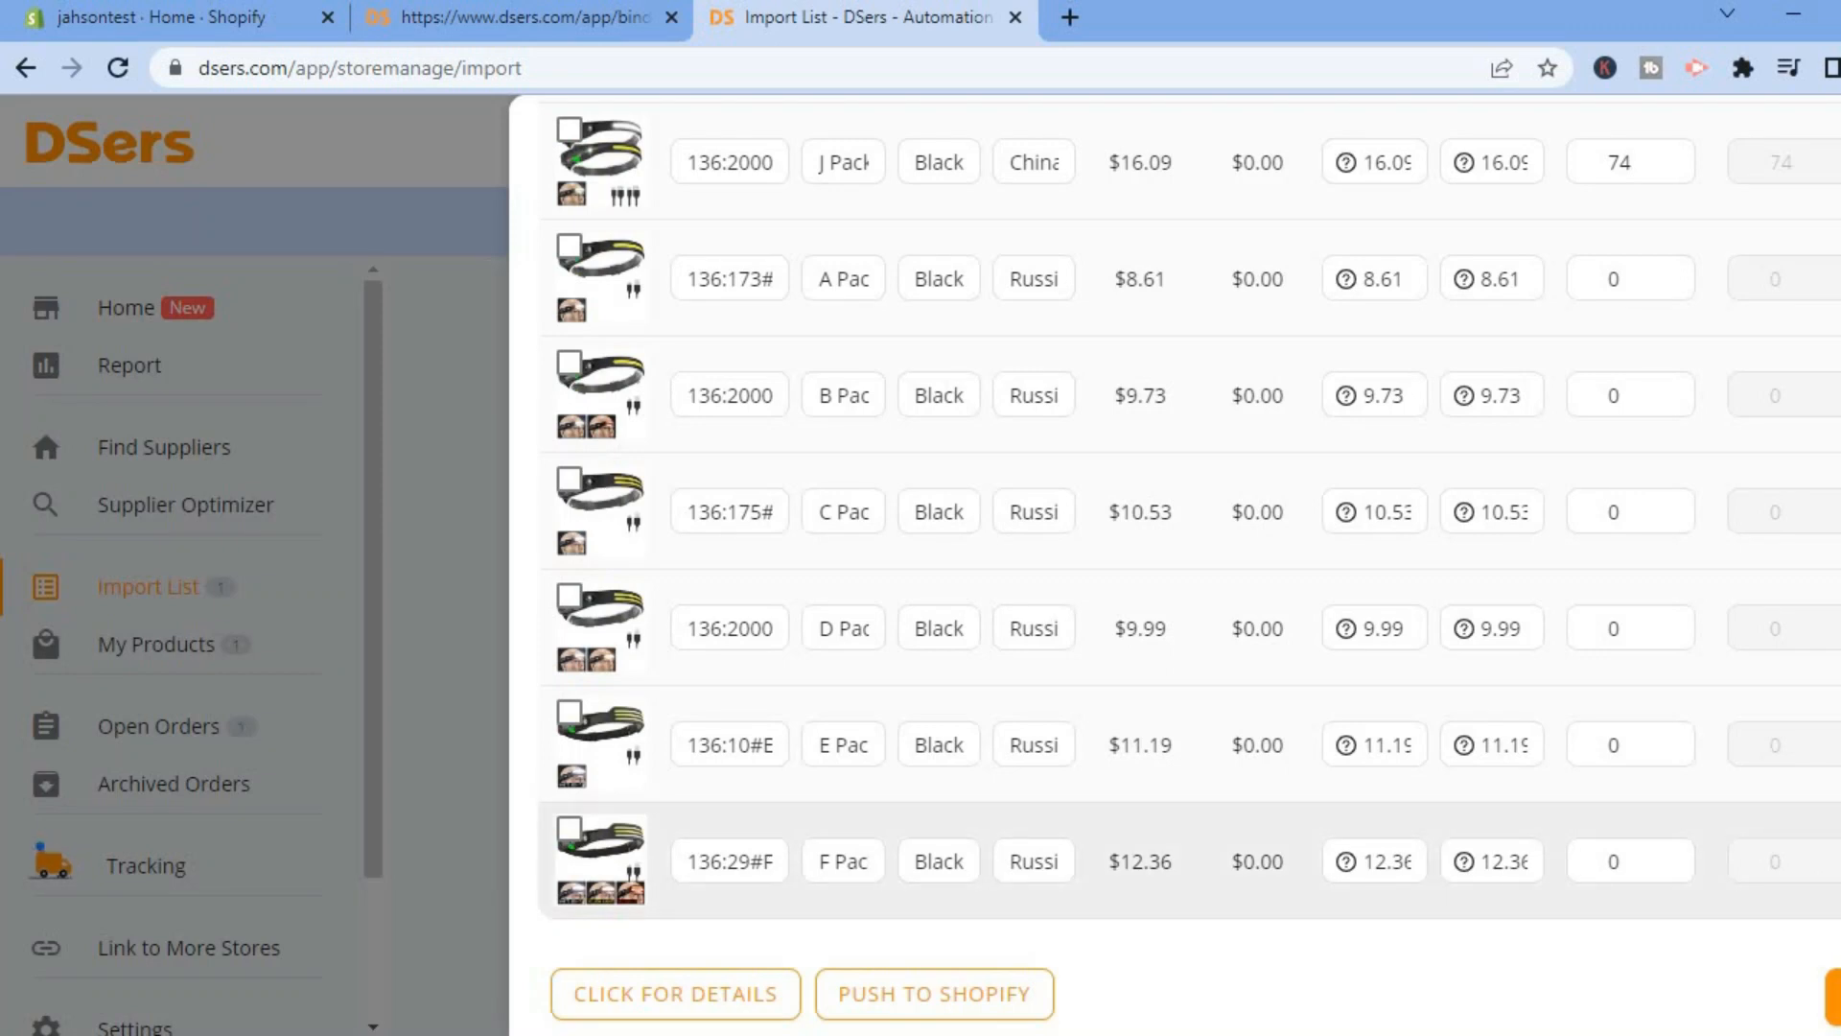
{"action": "left_click", "coordinate": [1836, 861]}
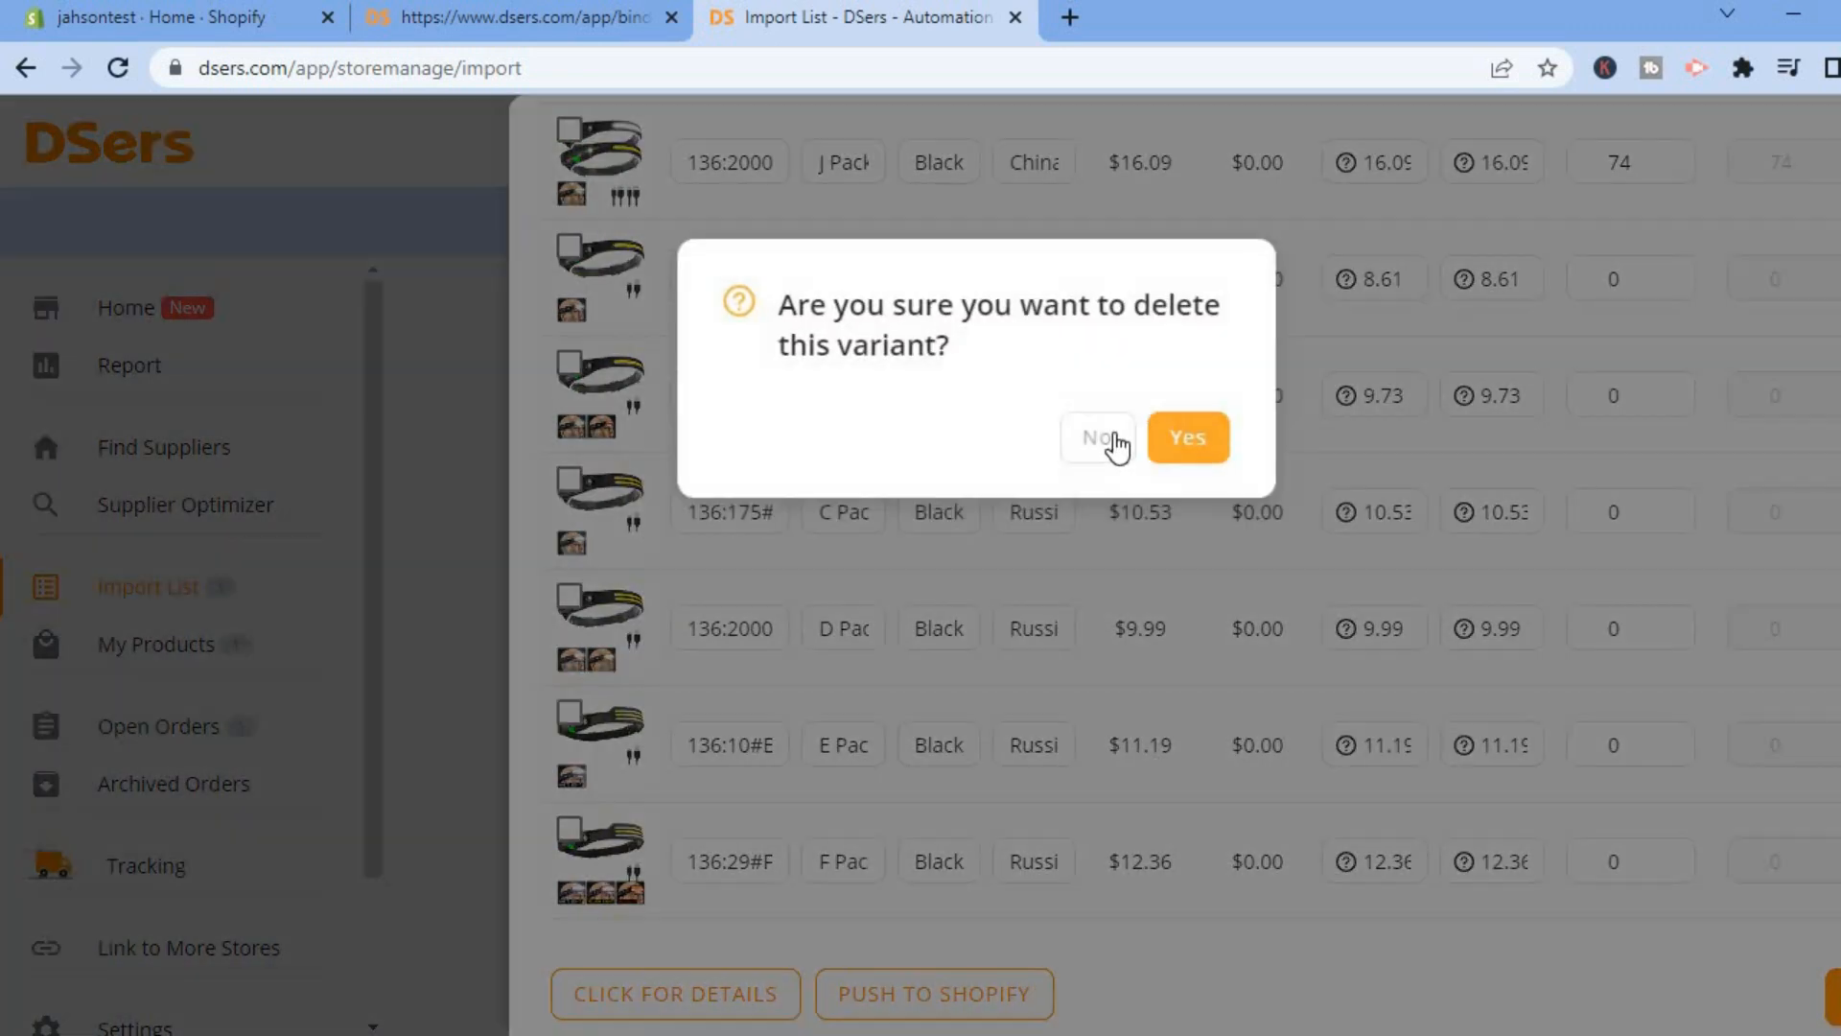
{"action": "left_click", "coordinate": [1189, 439]}
{"action": "scroll", "coordinate": [1190, 526], "scroll_direction": "up", "scroll_amount": 10}
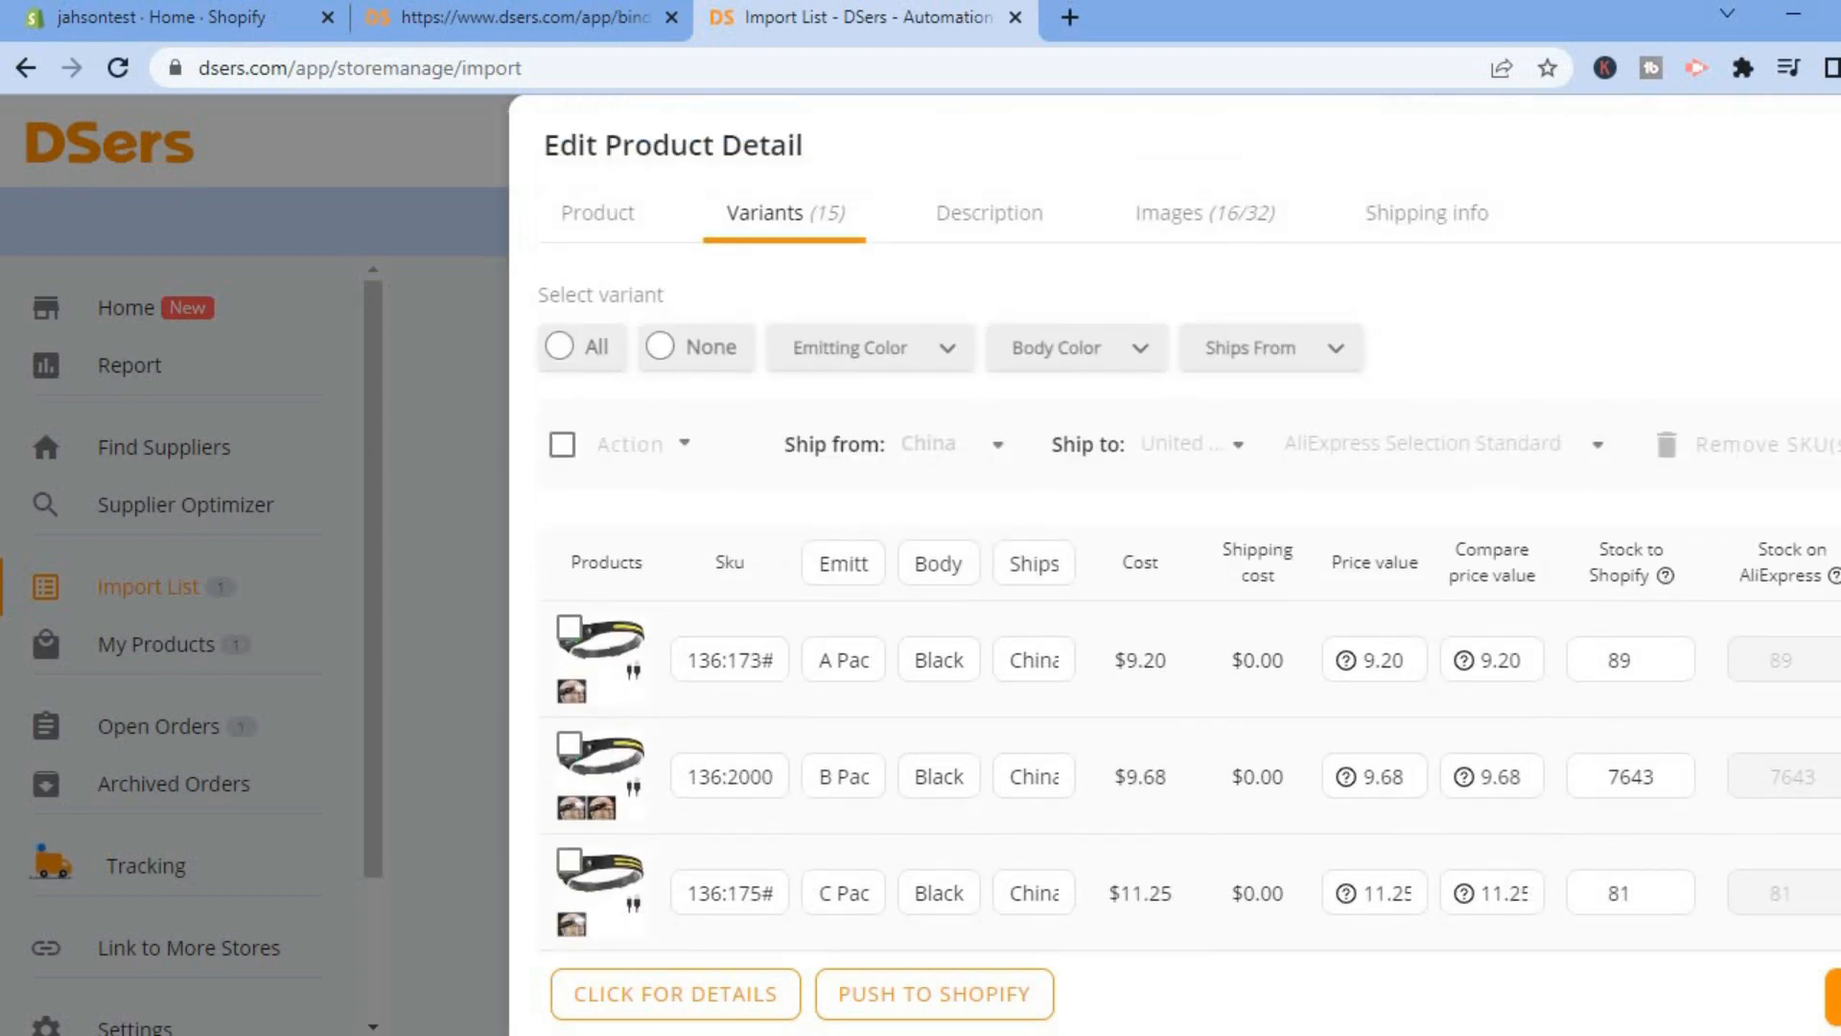
{"action": "scroll", "coordinate": [1189, 526], "scroll_direction": "down", "scroll_amount": 10}
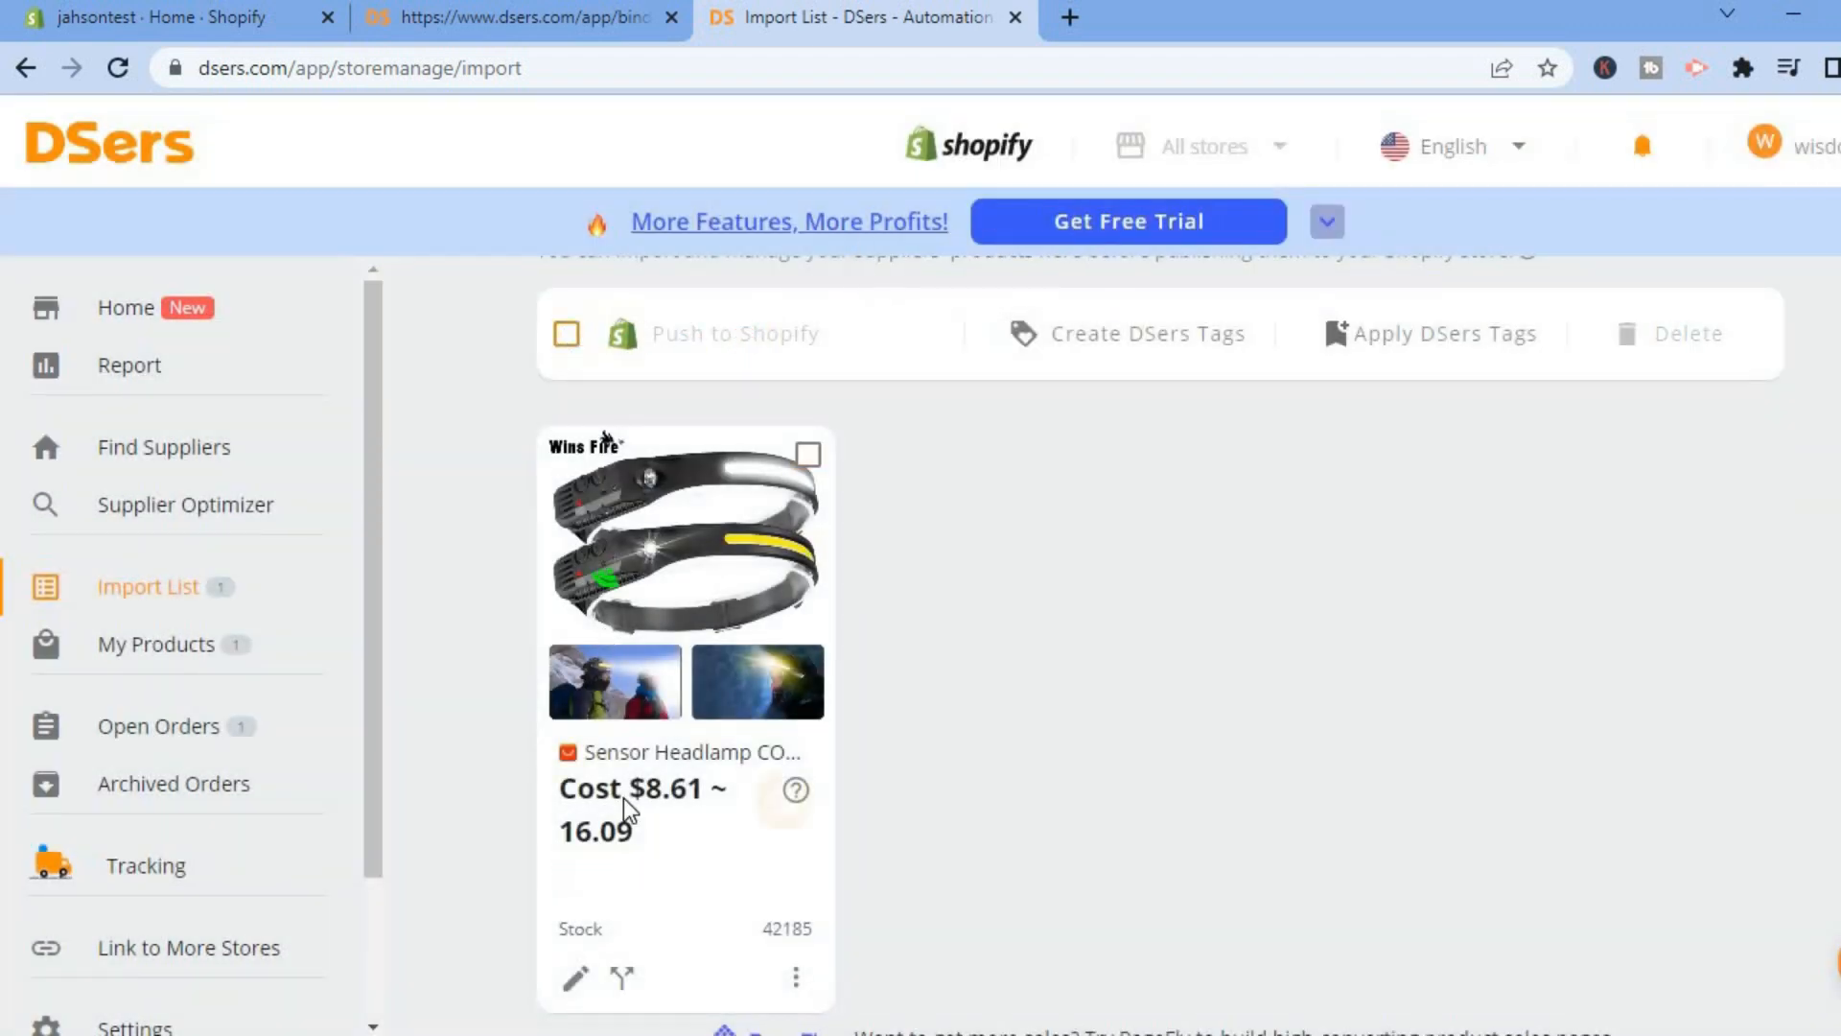
Push the Sensor Headlamp from the import list to the jahsontest Shopify store with the pricing rule applied.
{"action": "left_click", "coordinate": [806, 457]}
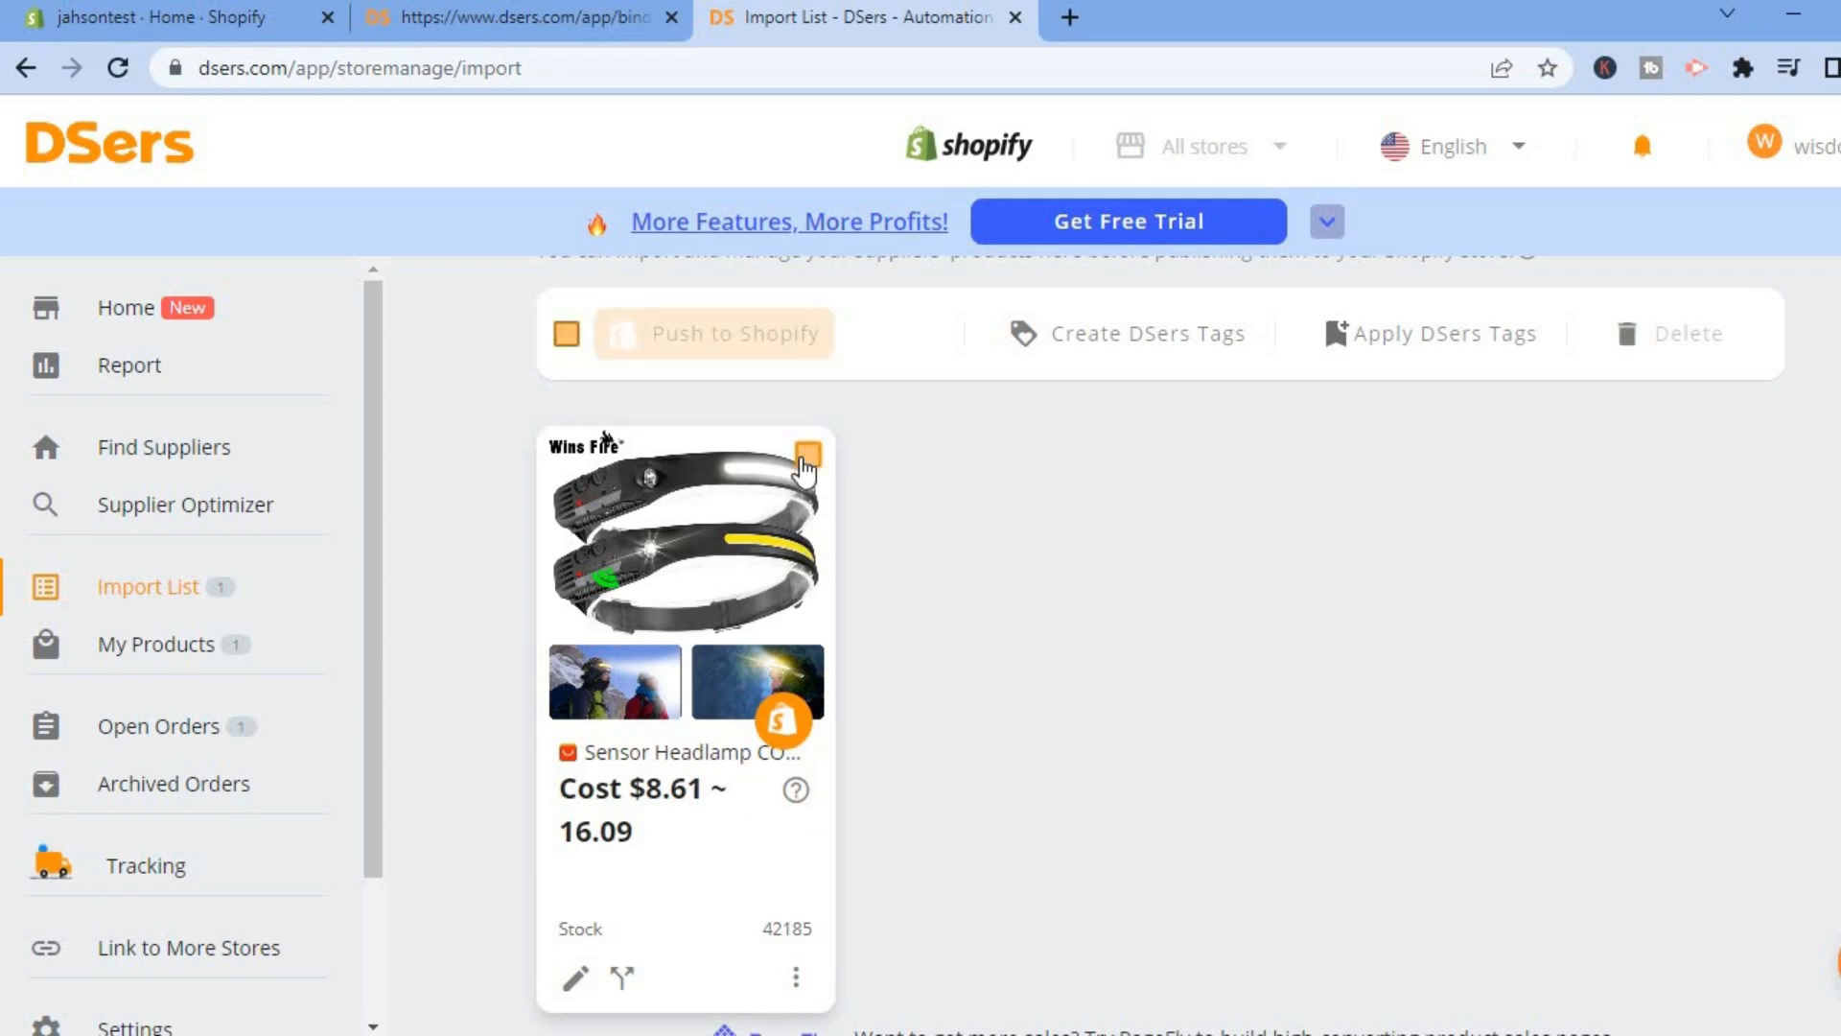
{"action": "left_click", "coordinate": [702, 335]}
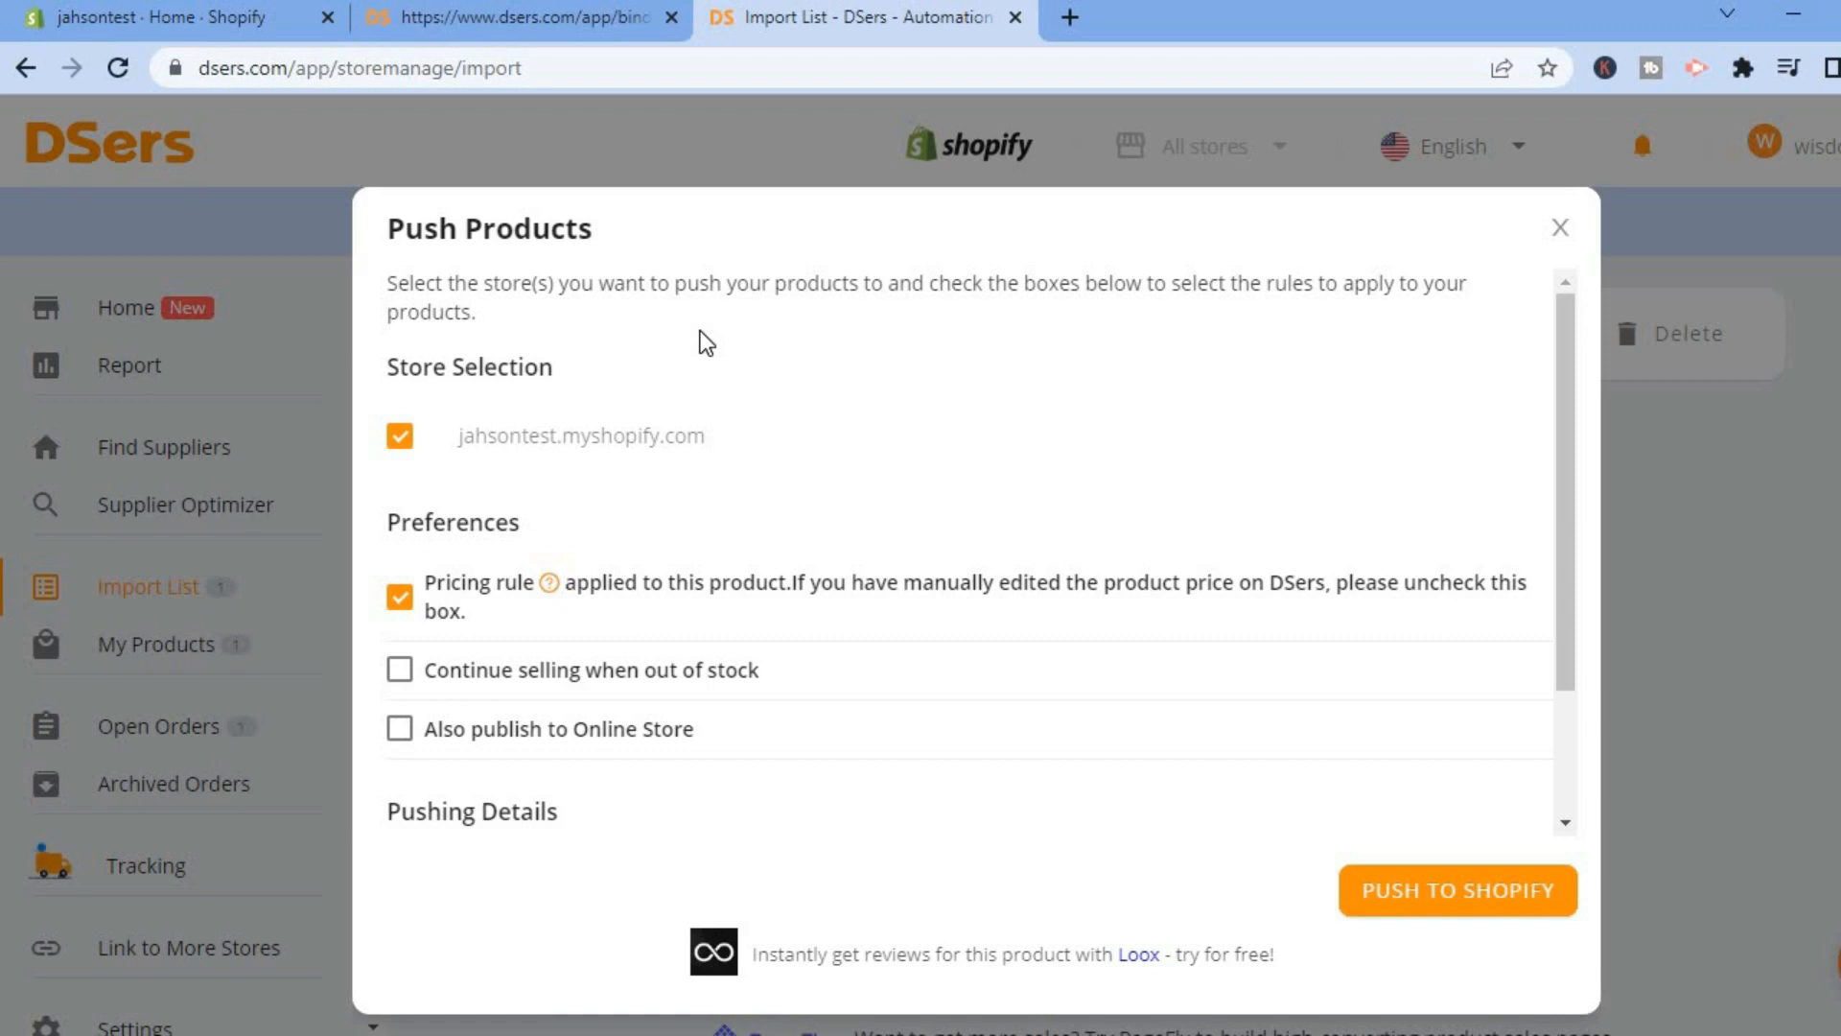
{"action": "left_click", "coordinate": [1440, 901]}
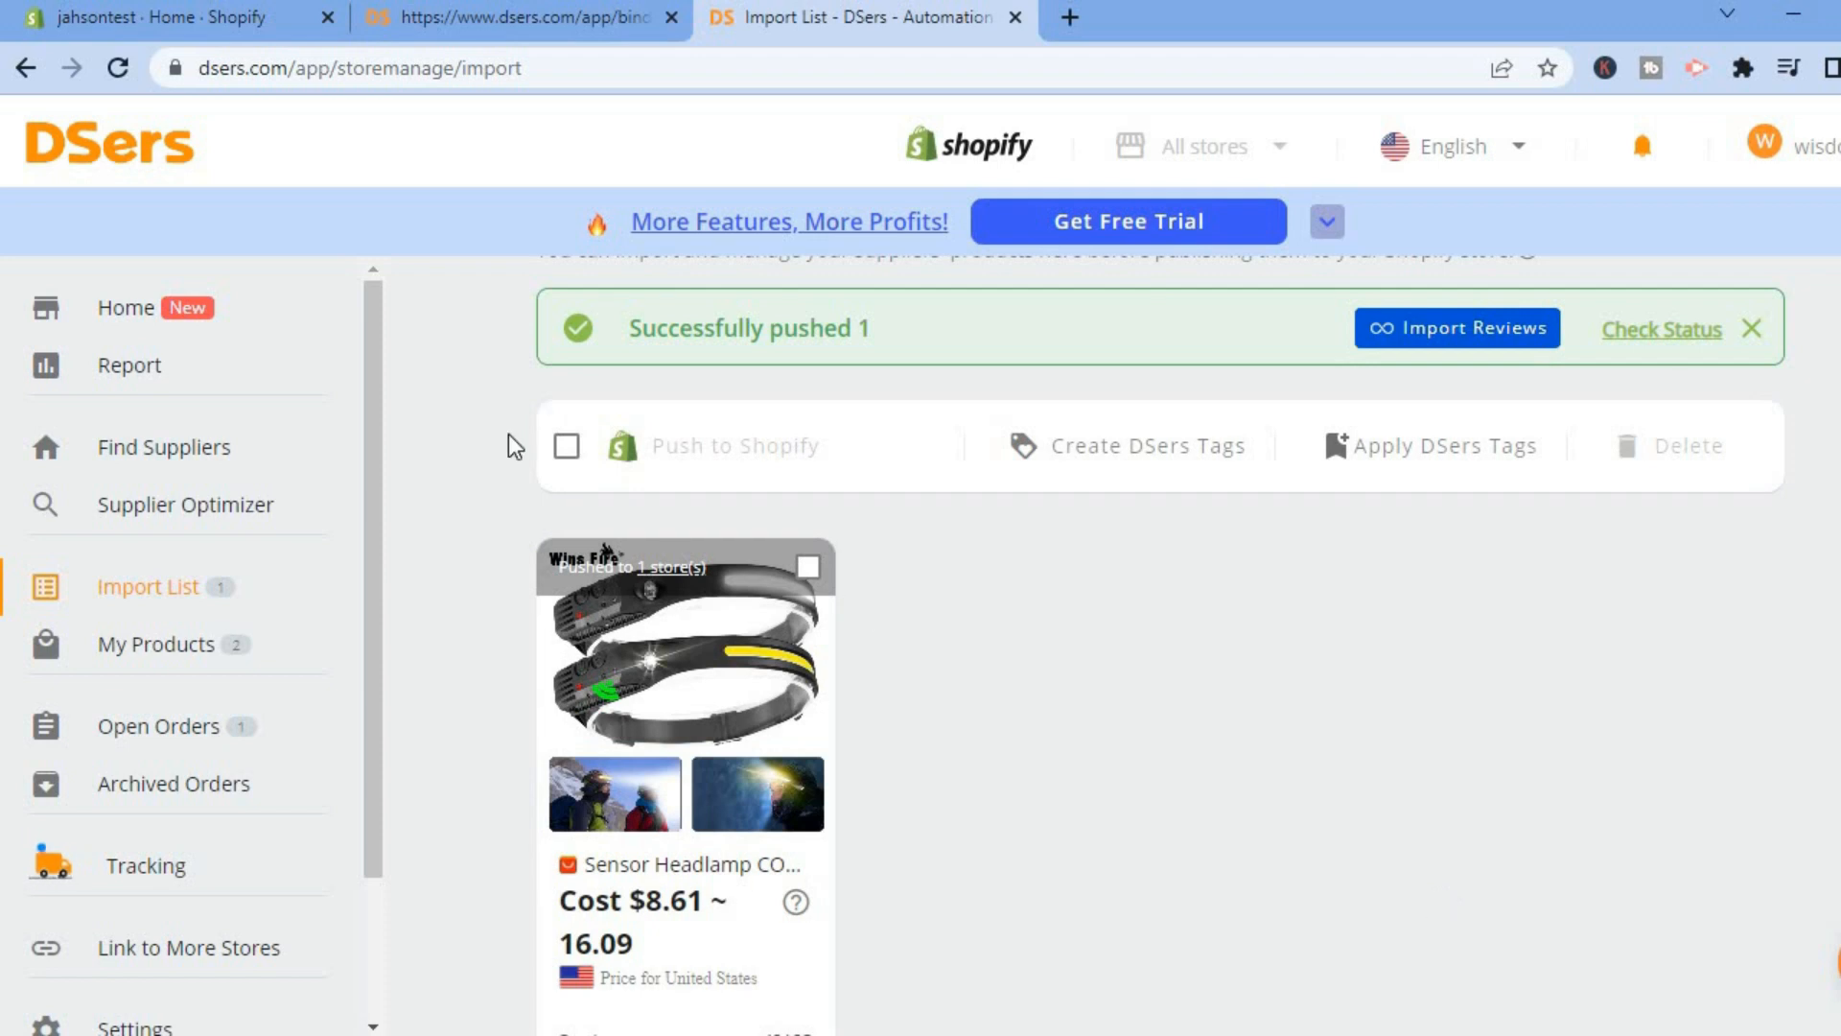
Switch to the Shopify admin and open the Sensor Headlamp product from the store's product list.
{"action": "left_click", "coordinate": [235, 25]}
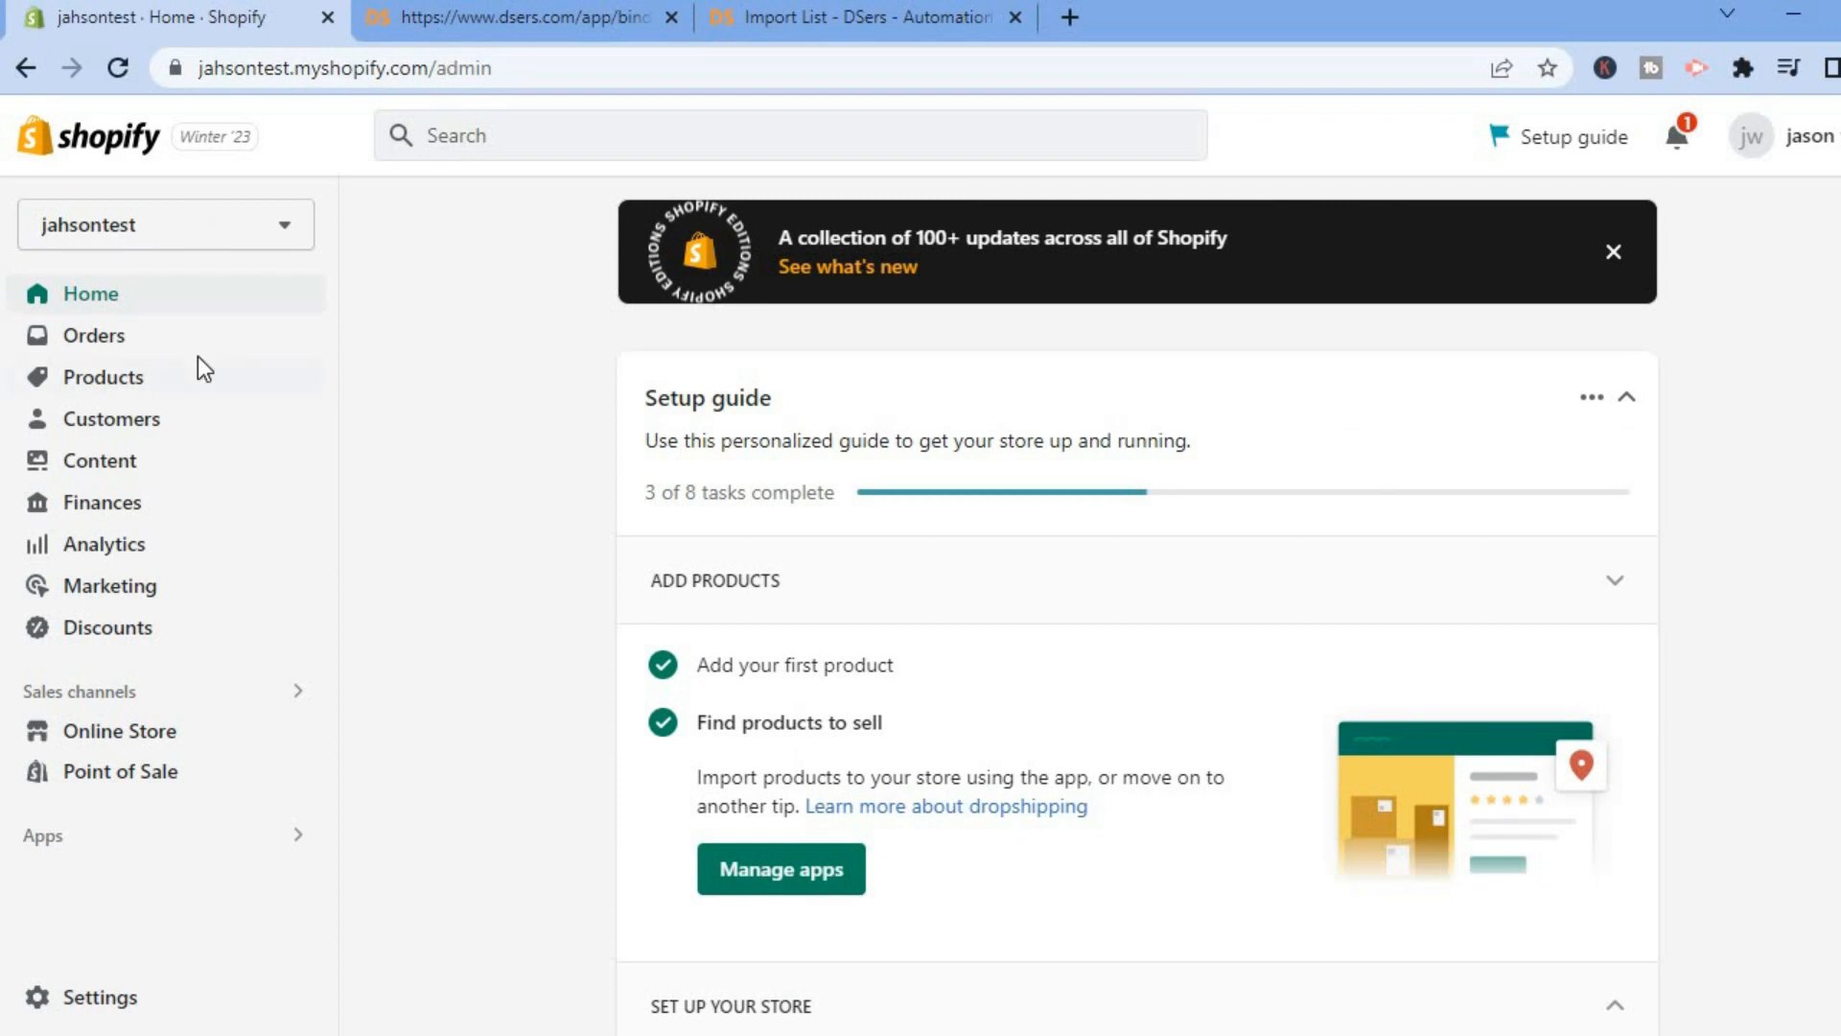
{"action": "left_click", "coordinate": [165, 377]}
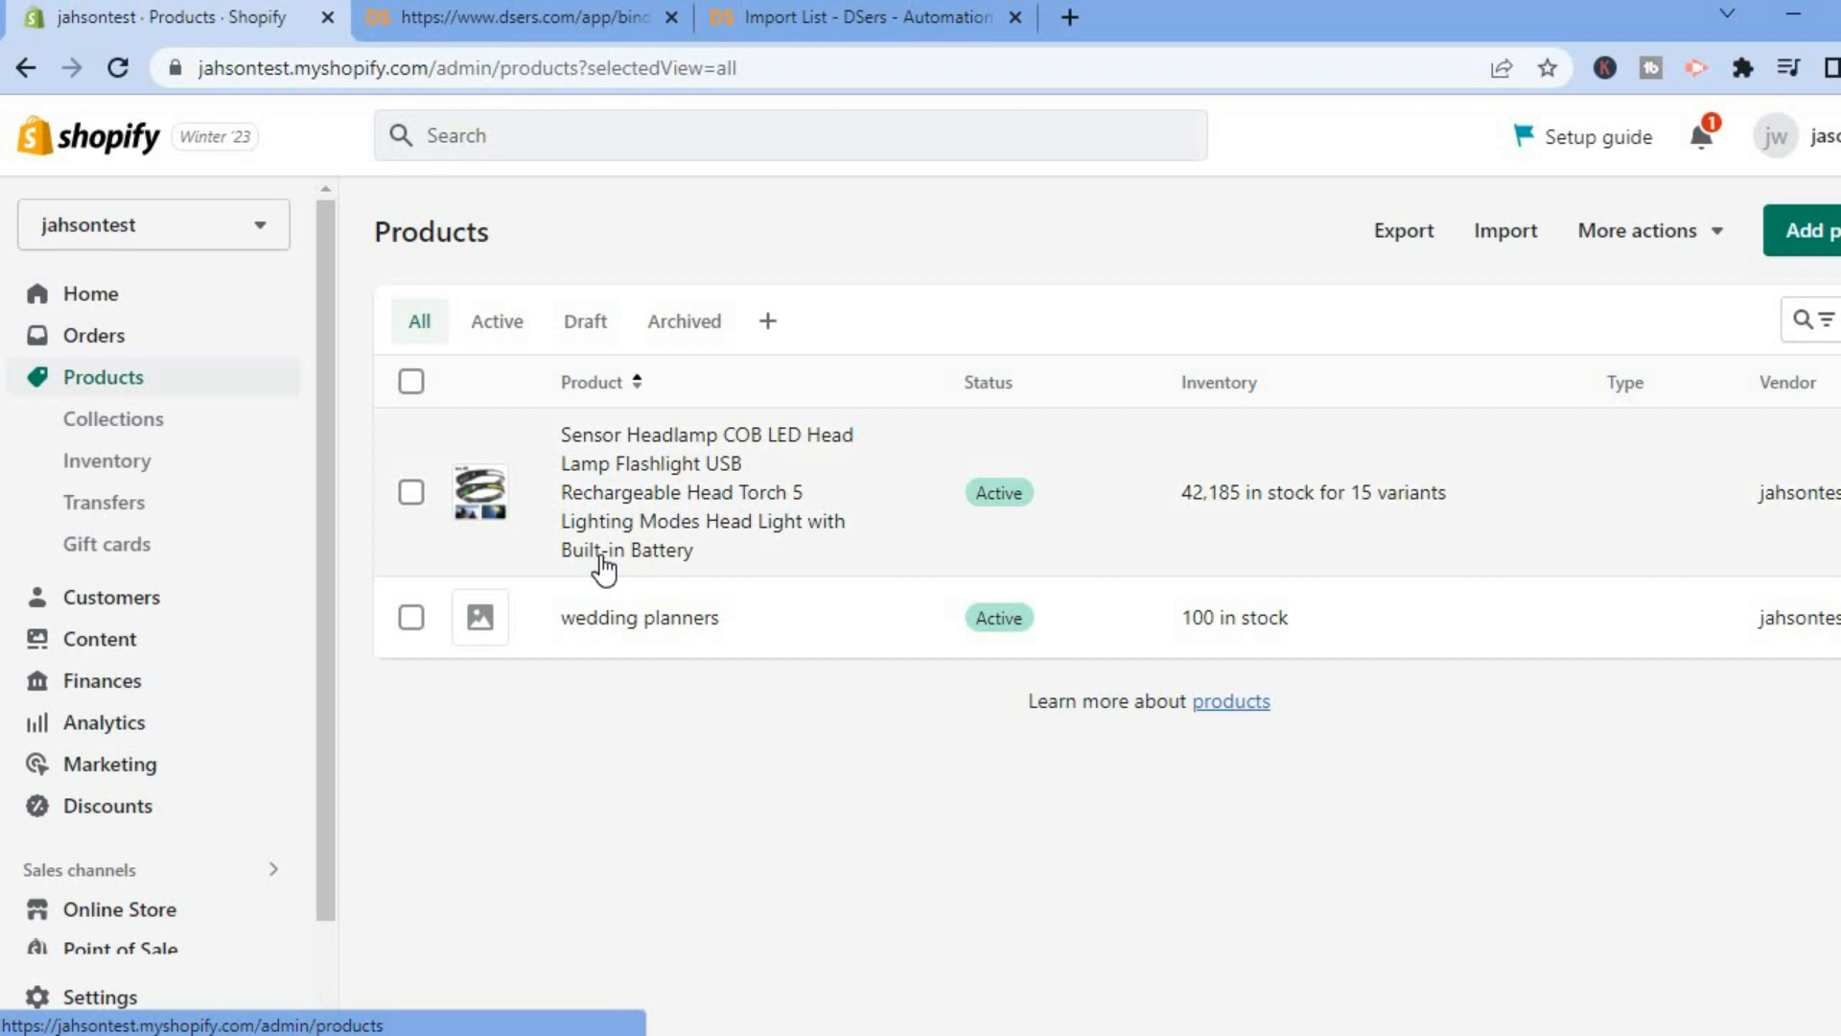
{"action": "left_click", "coordinate": [653, 524]}
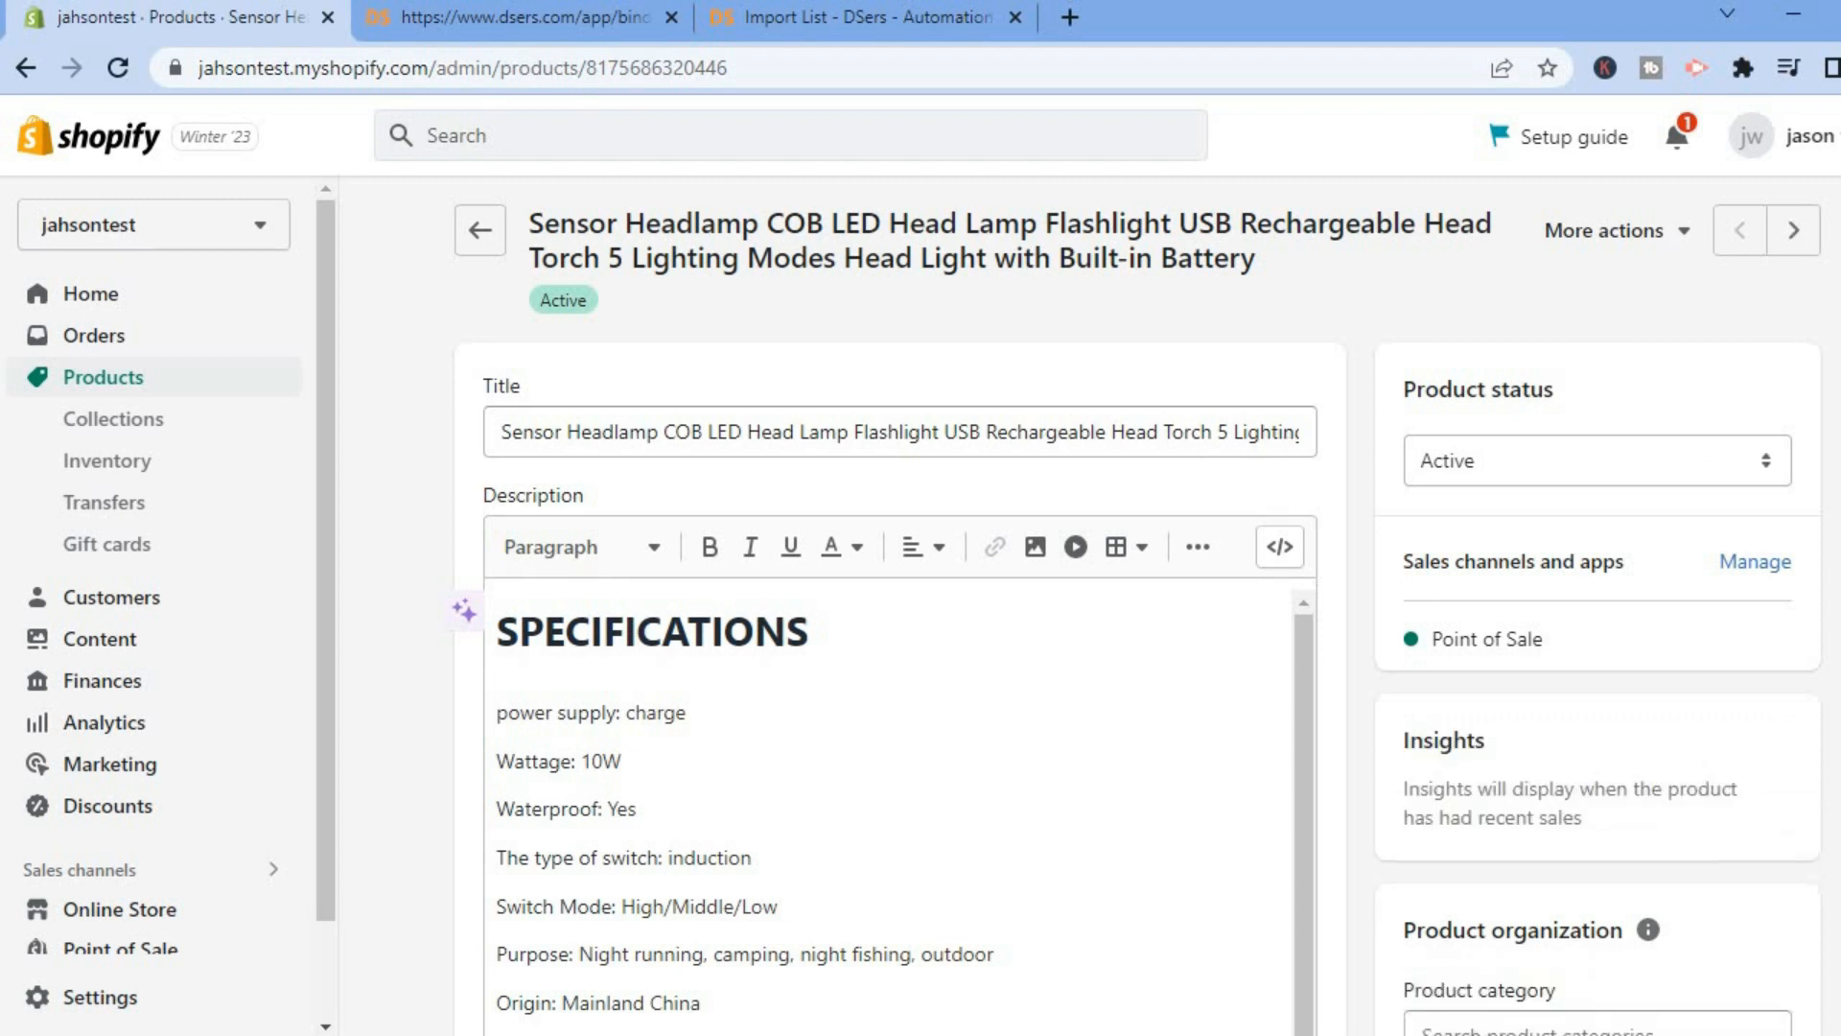
Examine the Sensor Headlamp's description, title, media and tags on its product page without editing them.
{"action": "scroll", "coordinate": [1088, 525], "scroll_direction": "down", "scroll_amount": 2}
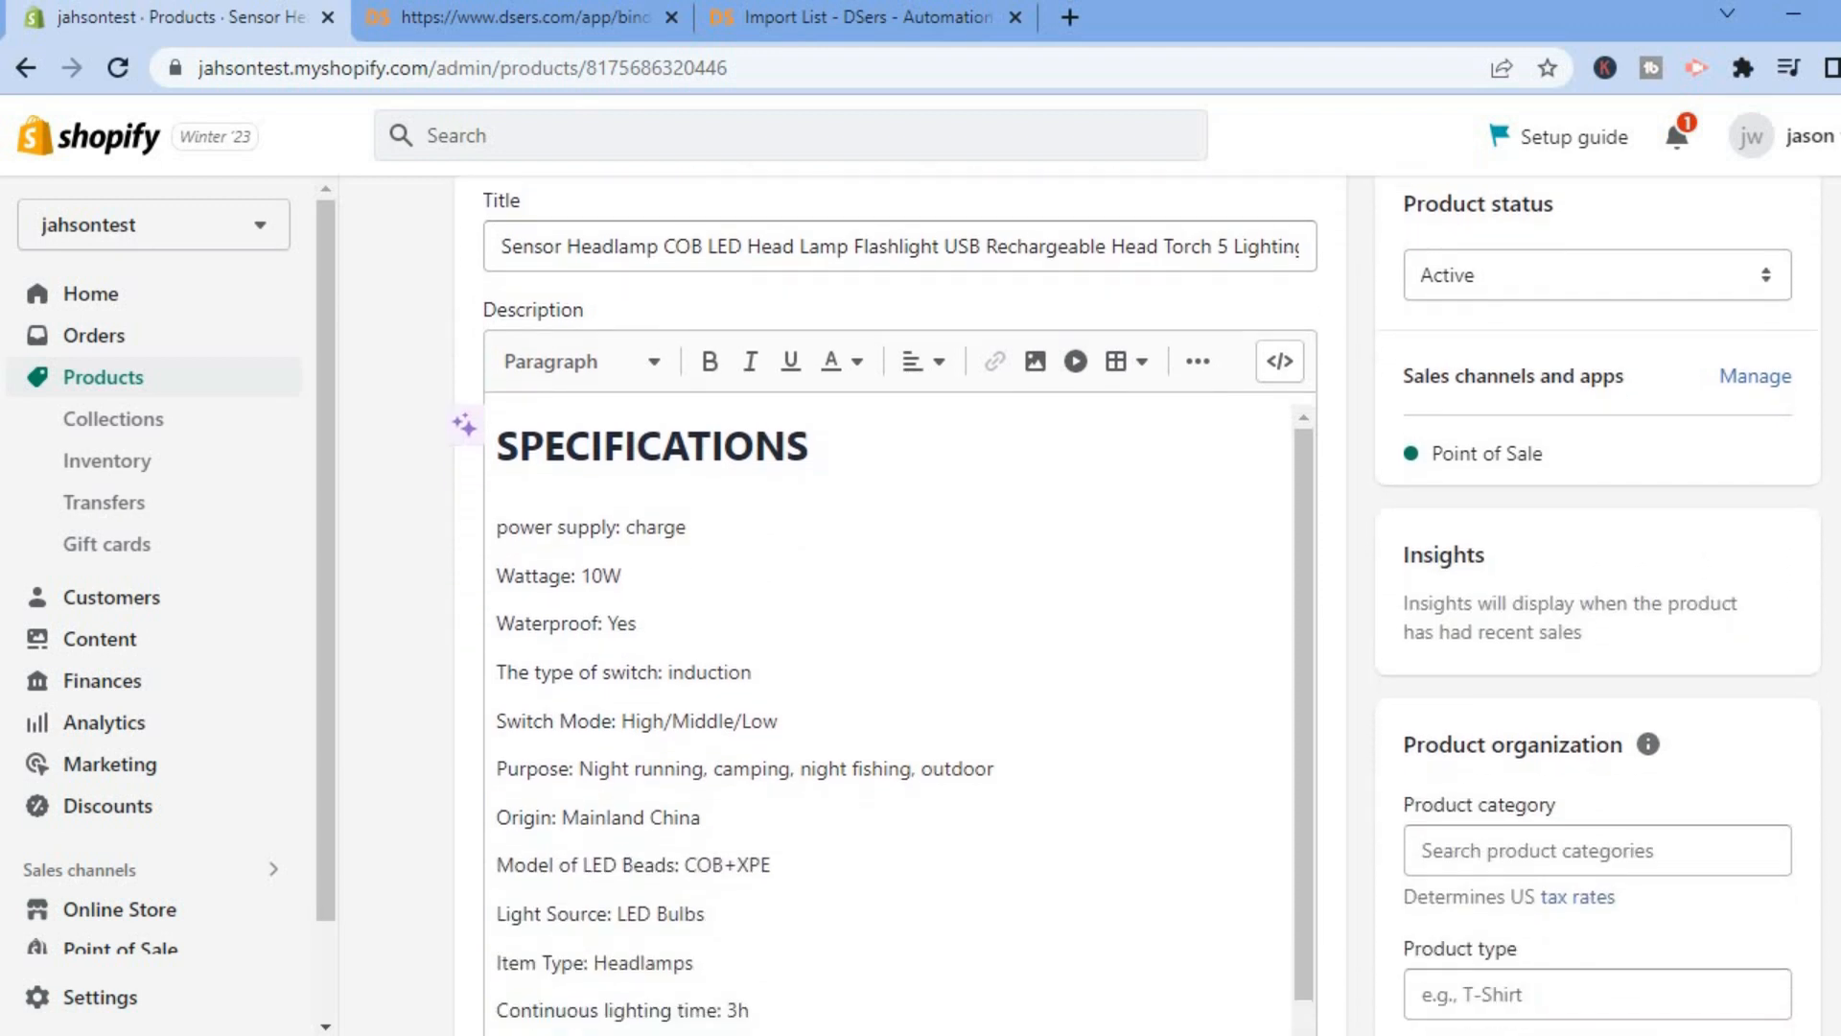
{"action": "left_click", "coordinate": [832, 596]}
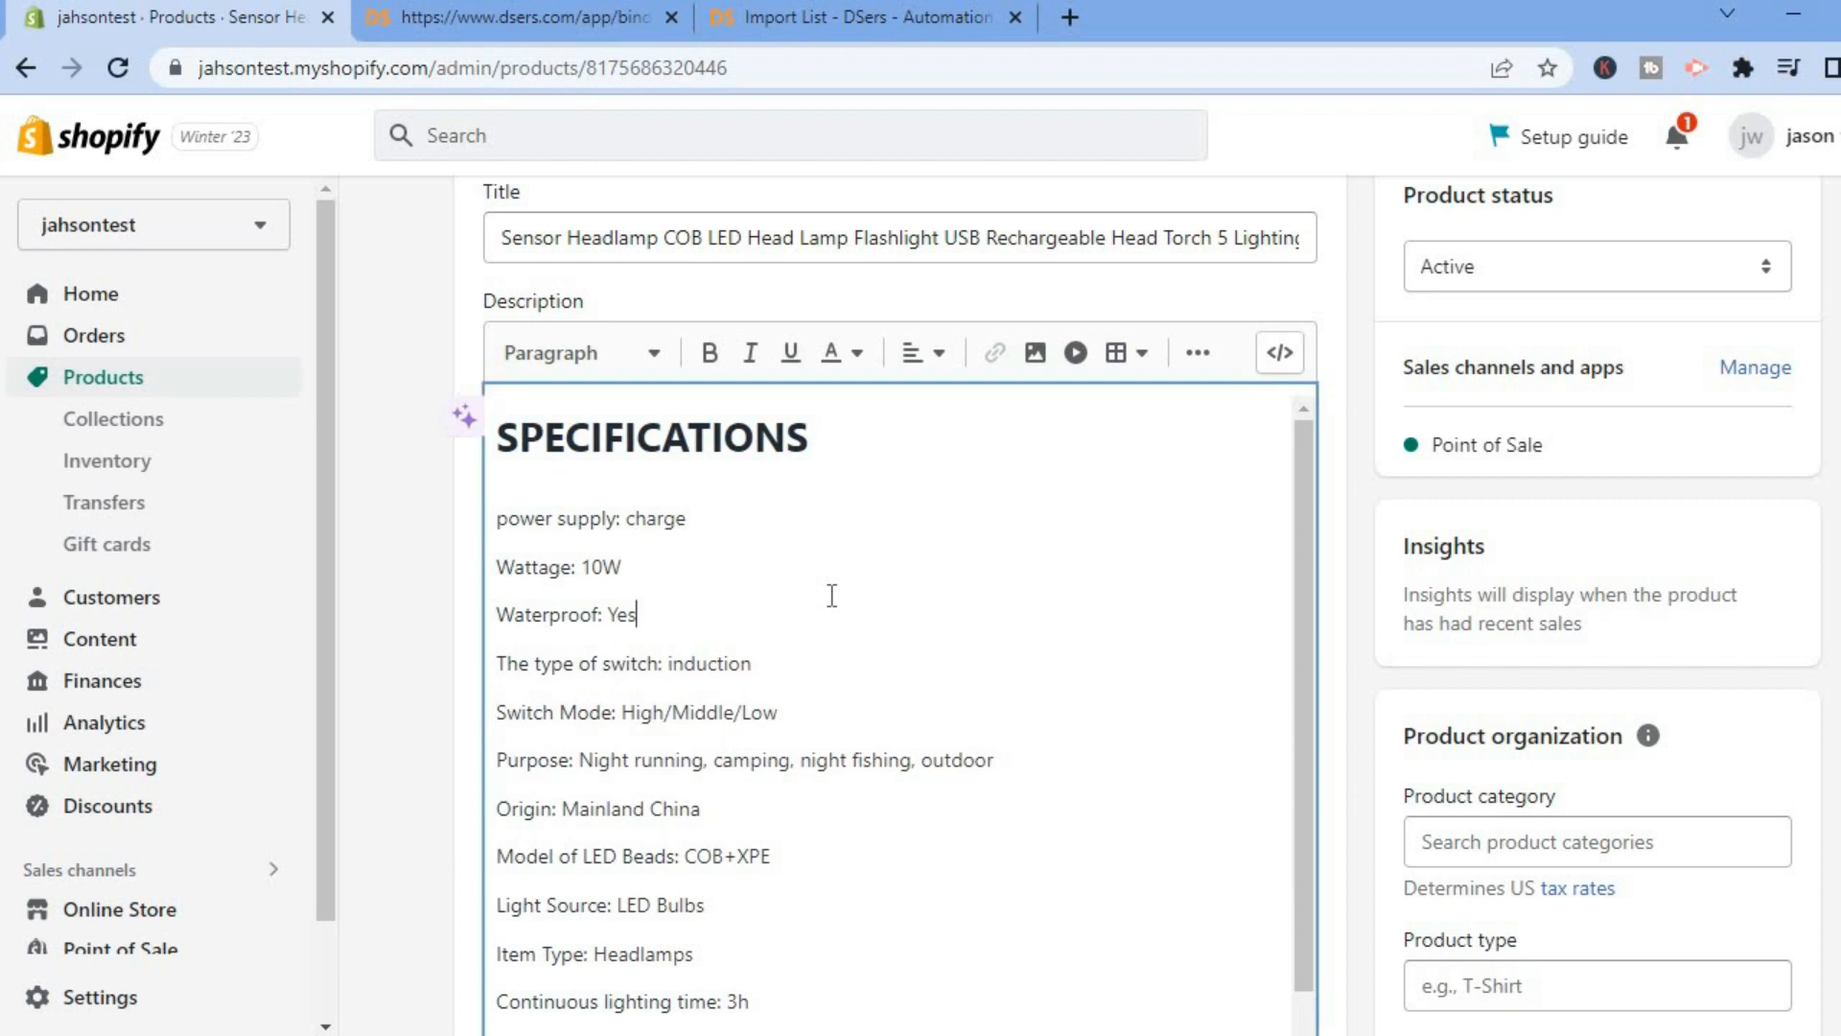
{"action": "left_click", "coordinate": [855, 242]}
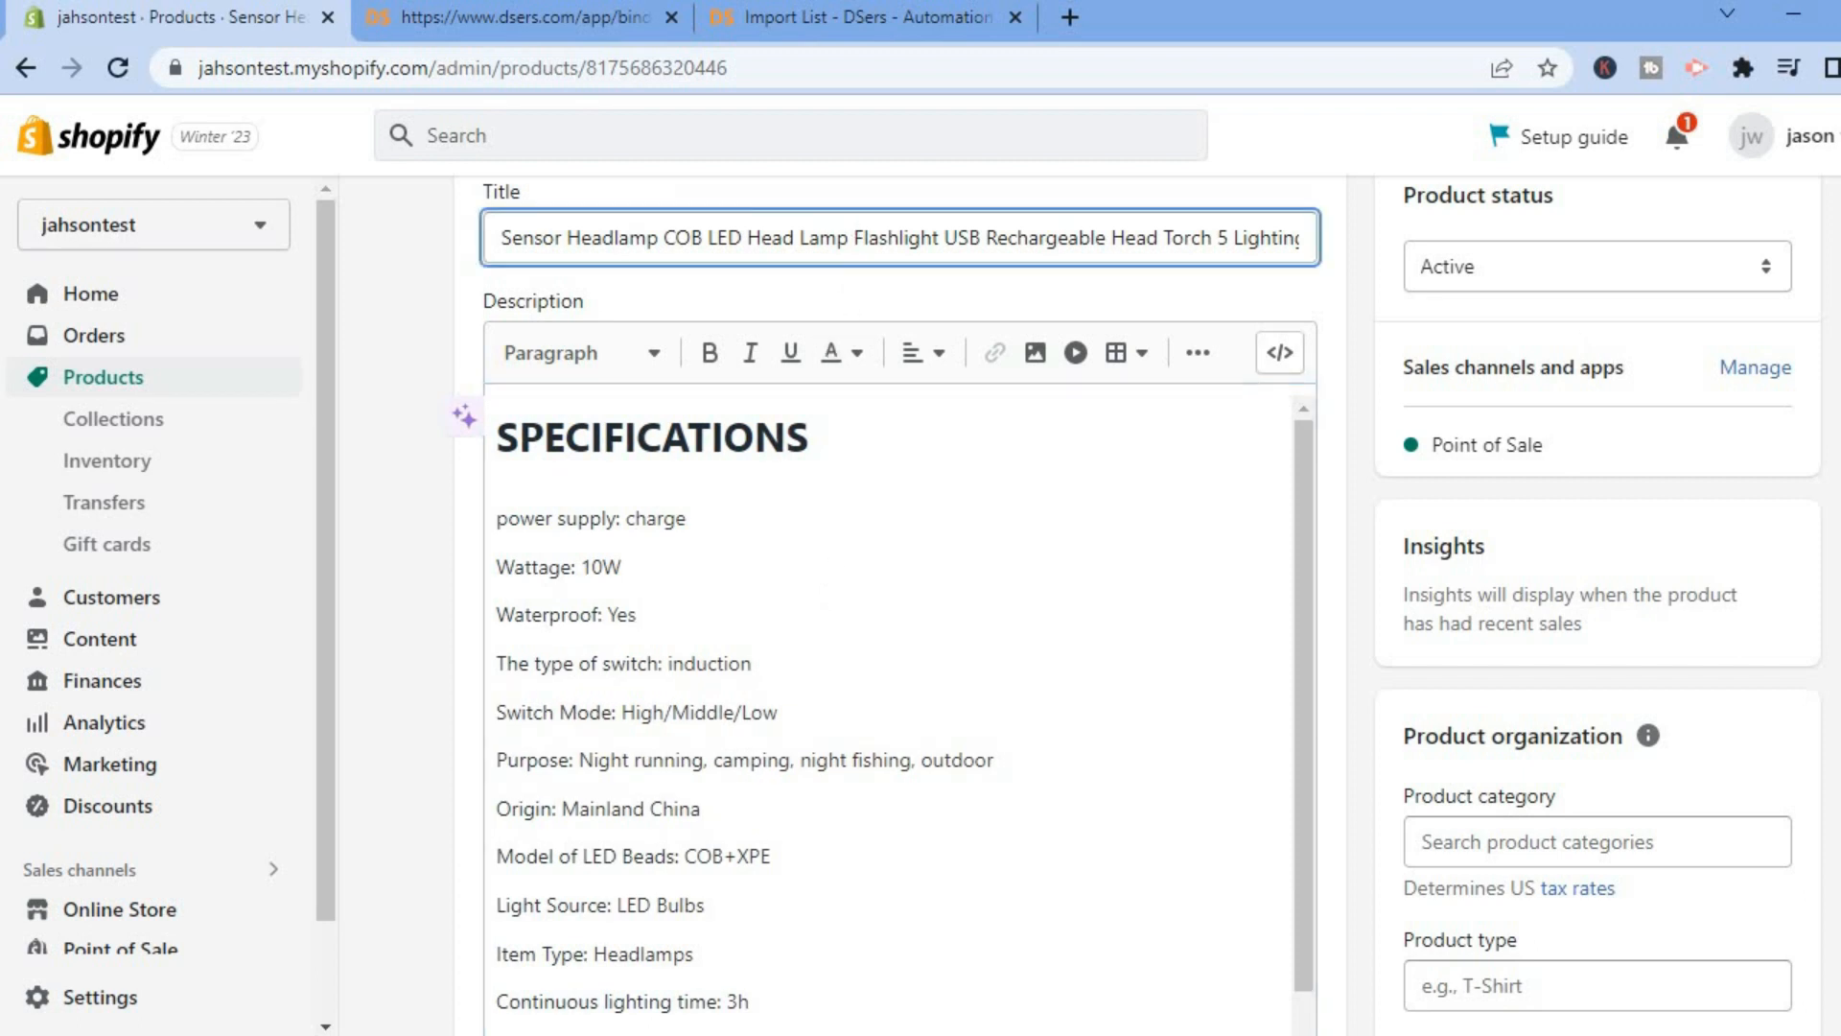
{"action": "scroll", "coordinate": [1707, 336], "scroll_direction": "down", "scroll_amount": 5}
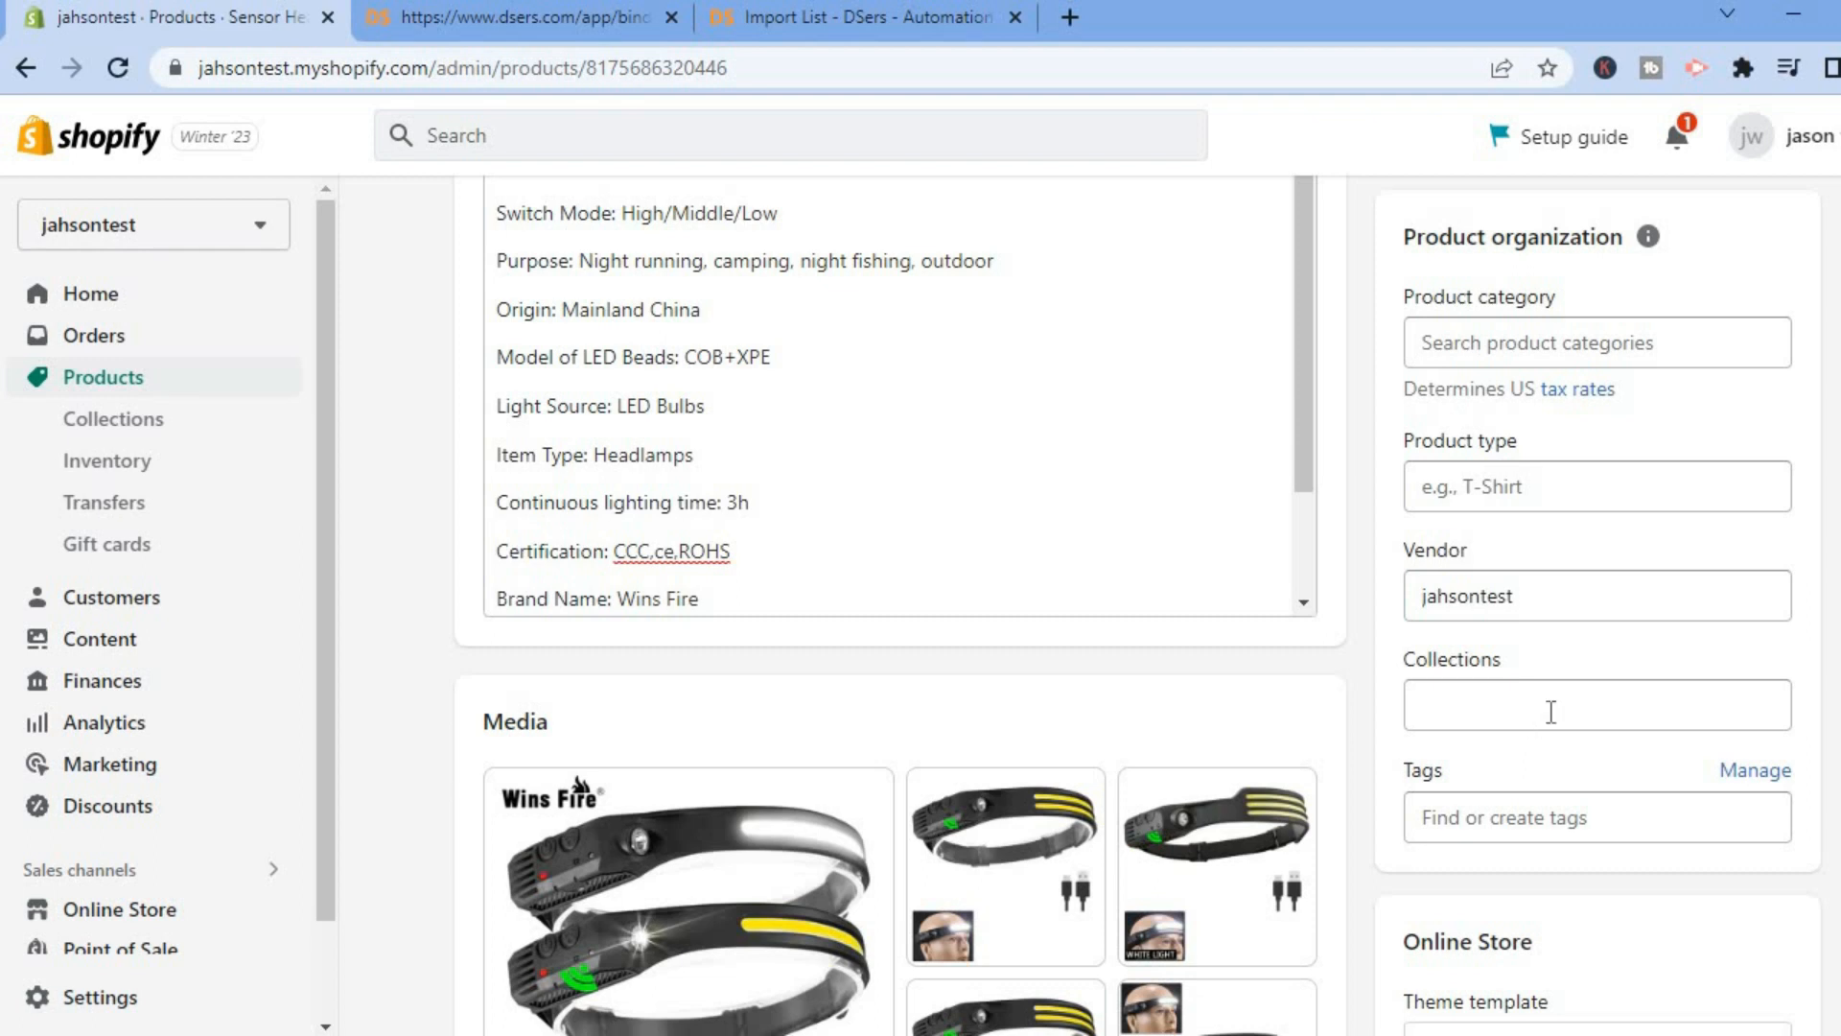
{"action": "scroll", "coordinate": [1674, 477], "scroll_direction": "down", "scroll_amount": 4}
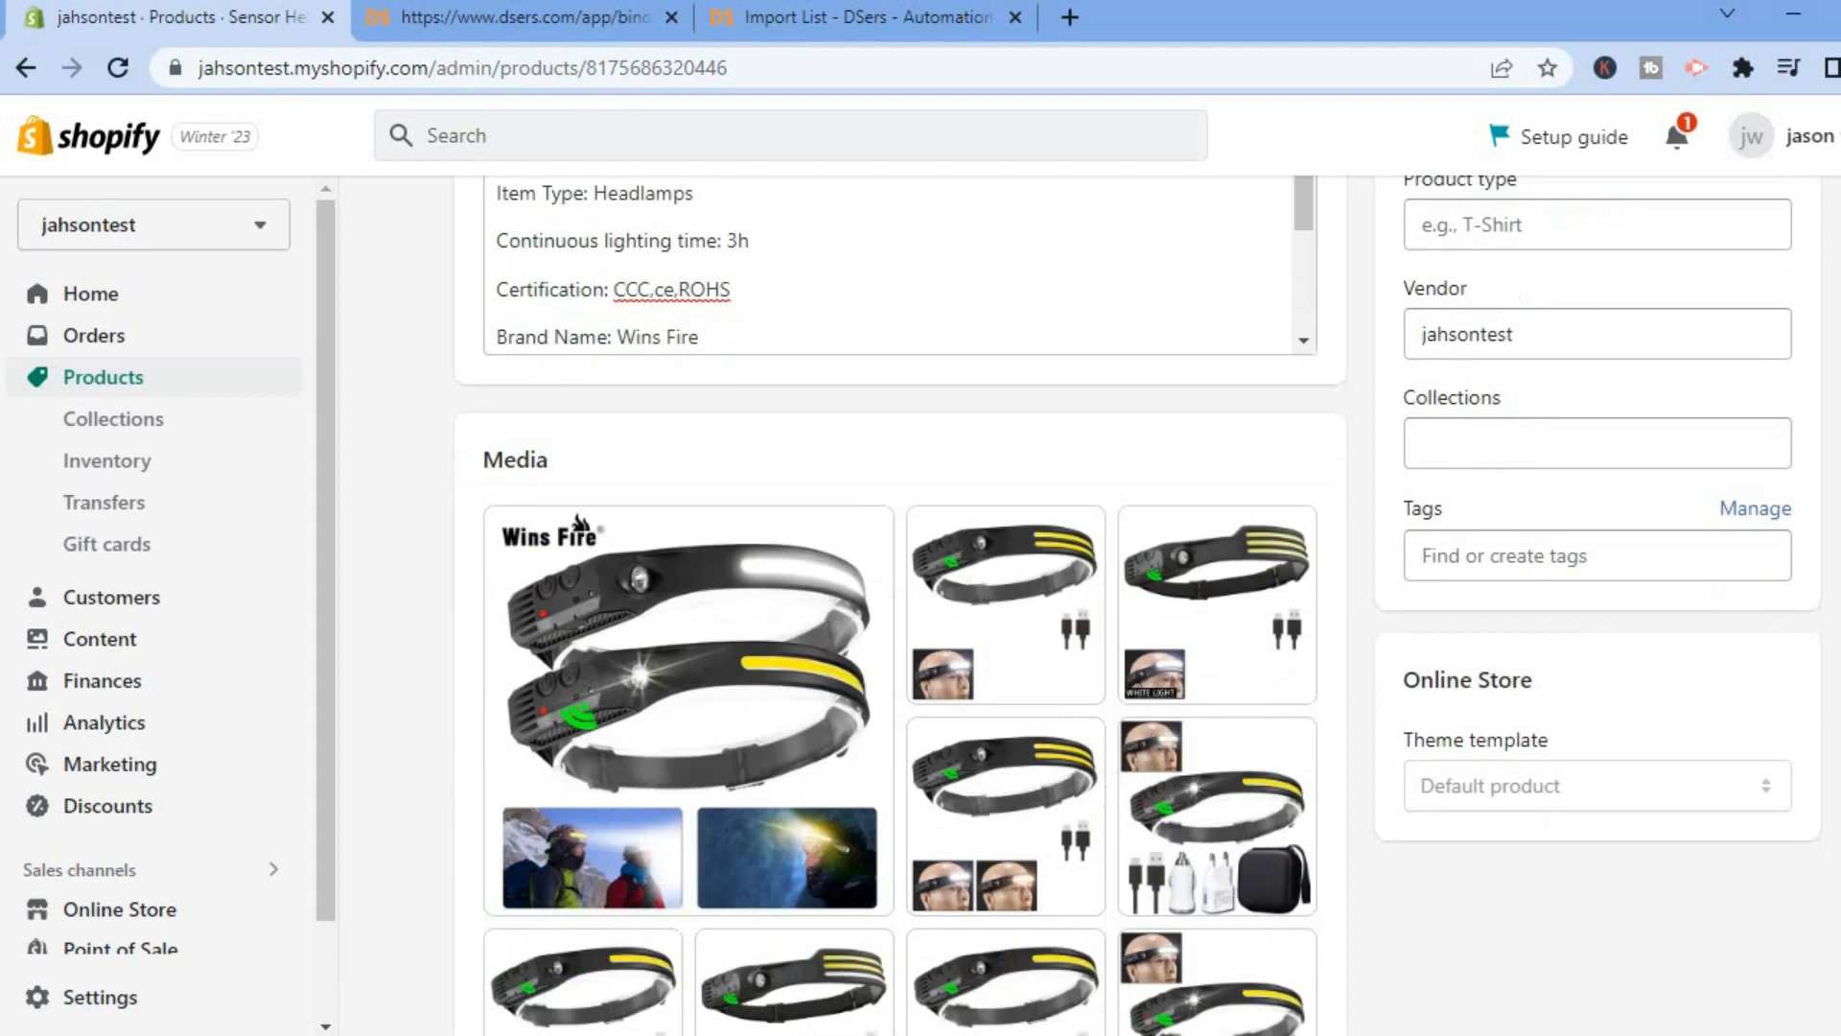
{"action": "left_click", "coordinate": [1674, 477]}
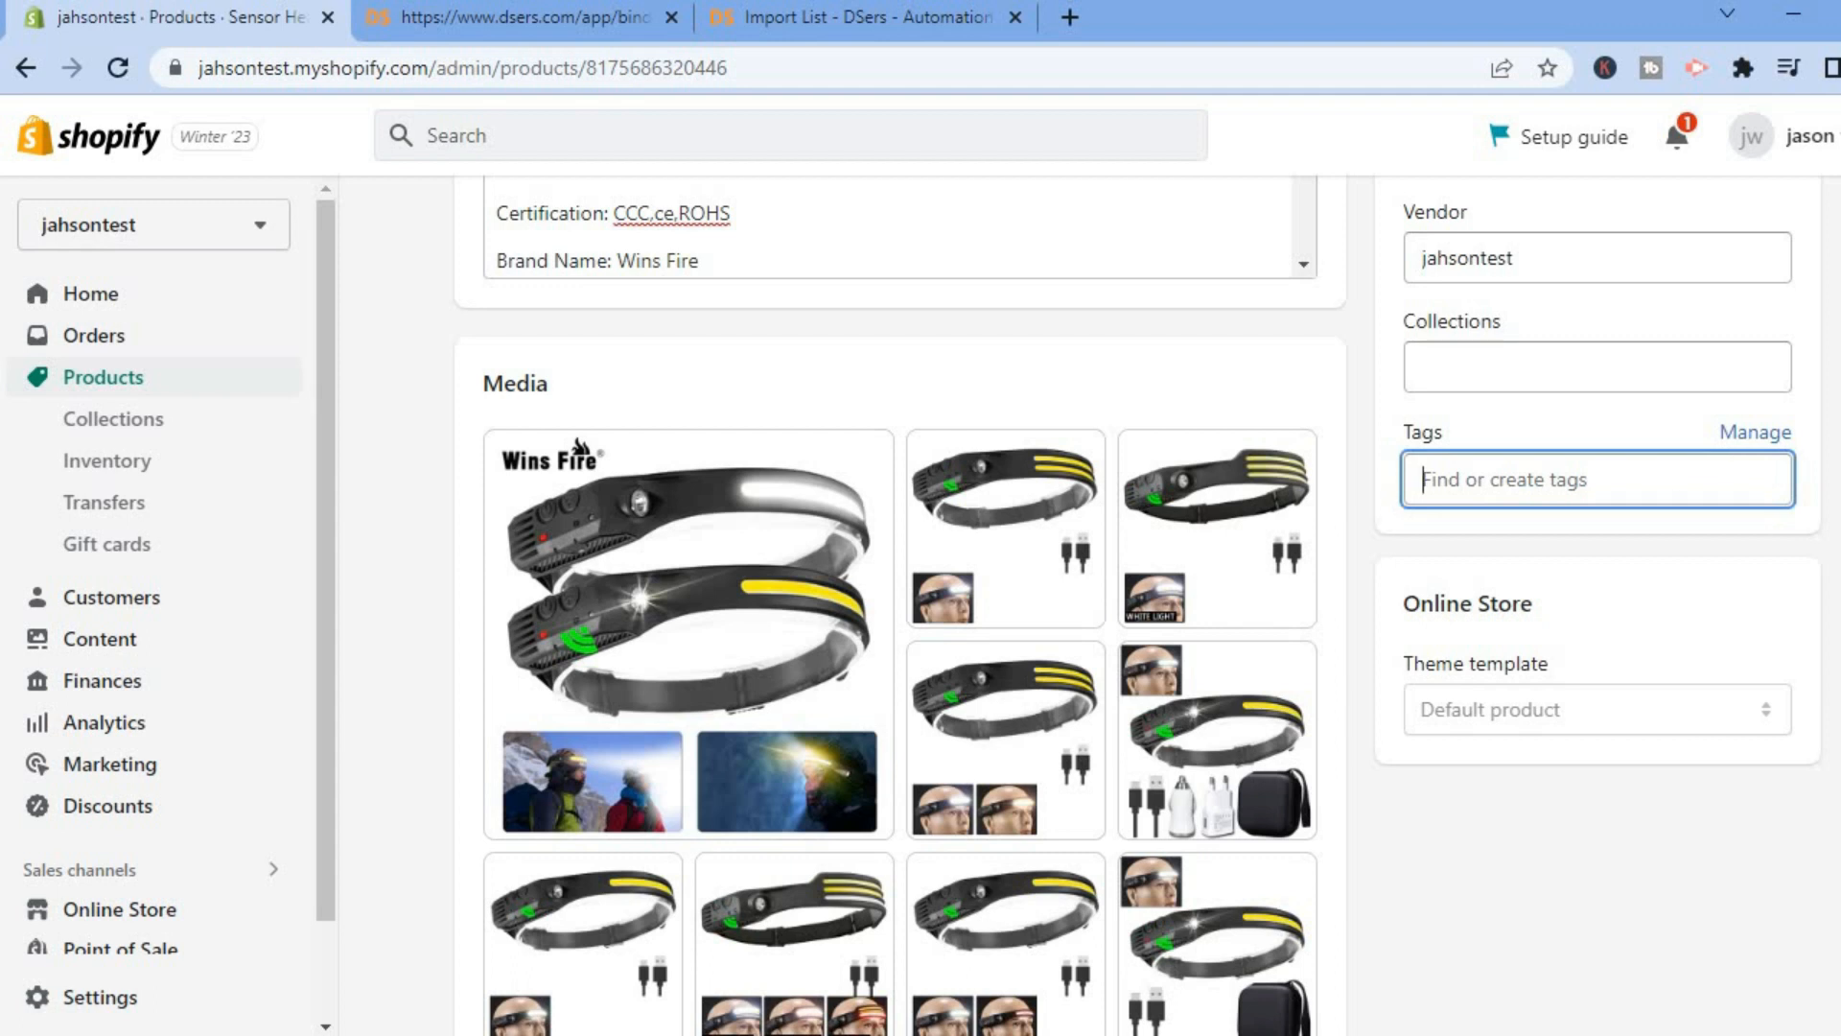
Delete the second headlamp image, the one directly after the large main picture, from the product's media.
{"action": "scroll", "coordinate": [681, 412], "scroll_direction": "down", "scroll_amount": 3}
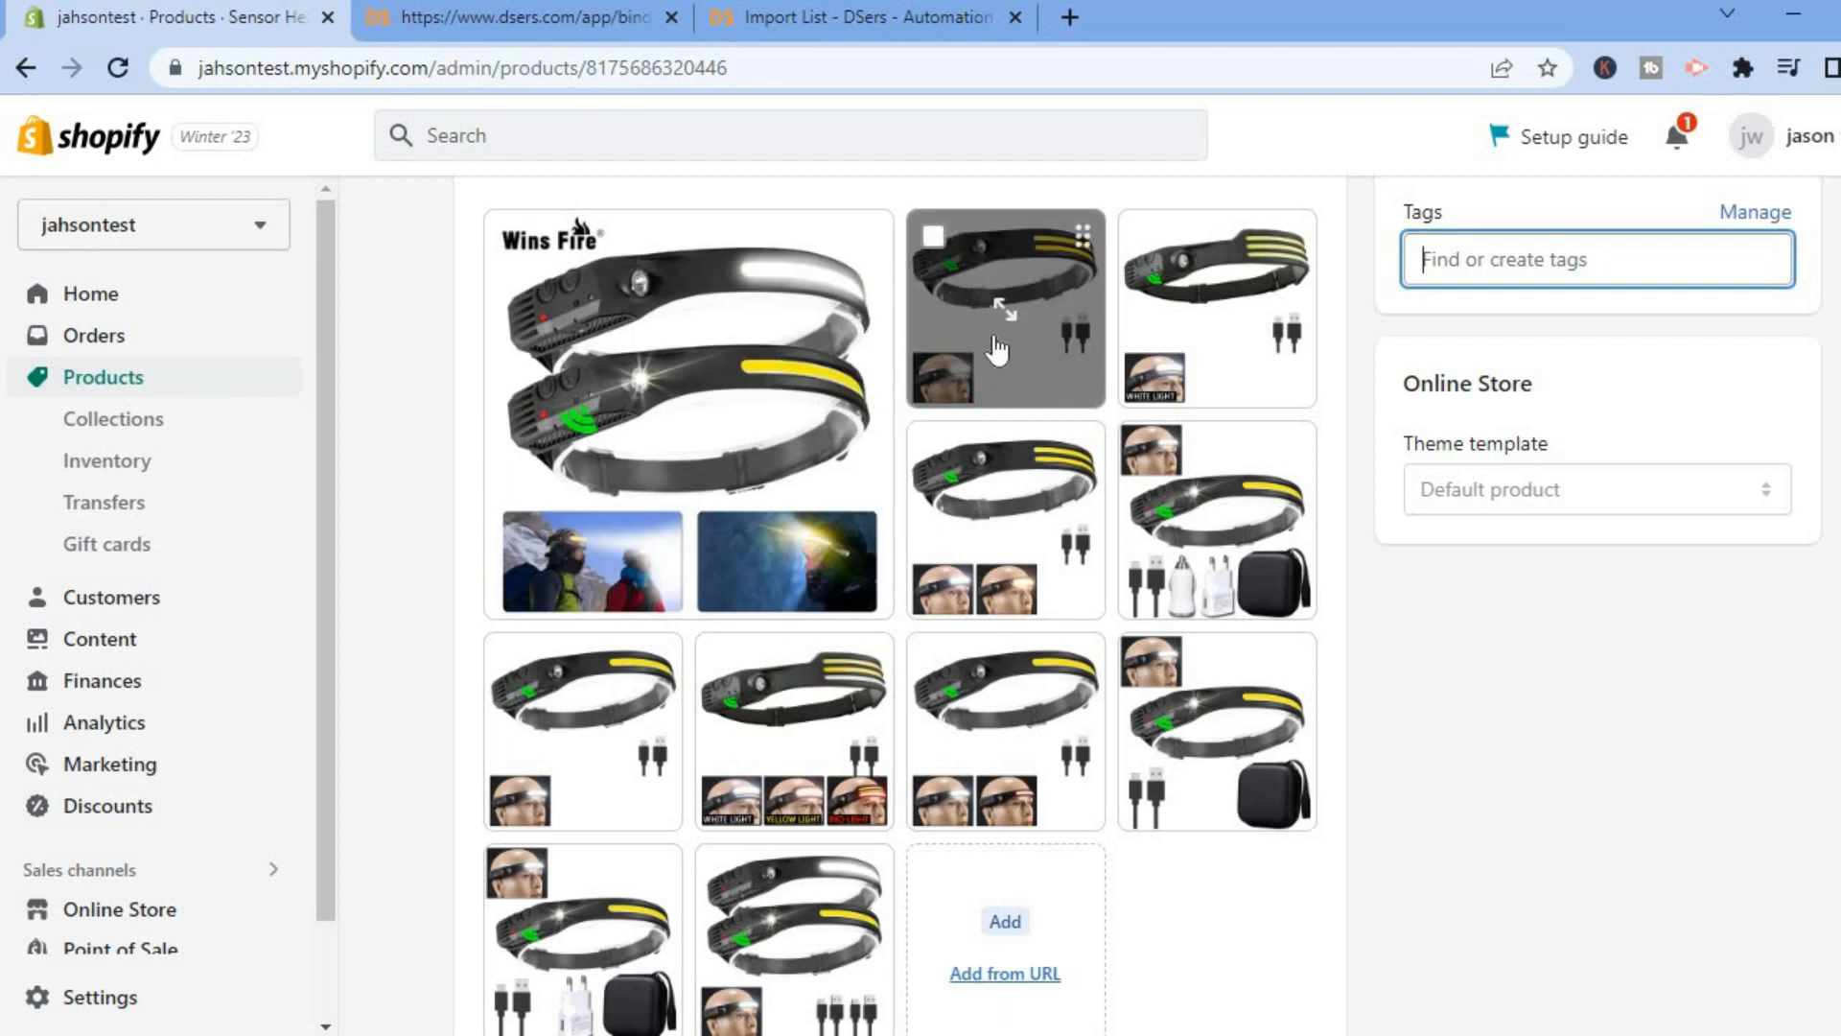
{"action": "left_click", "coordinate": [935, 237]}
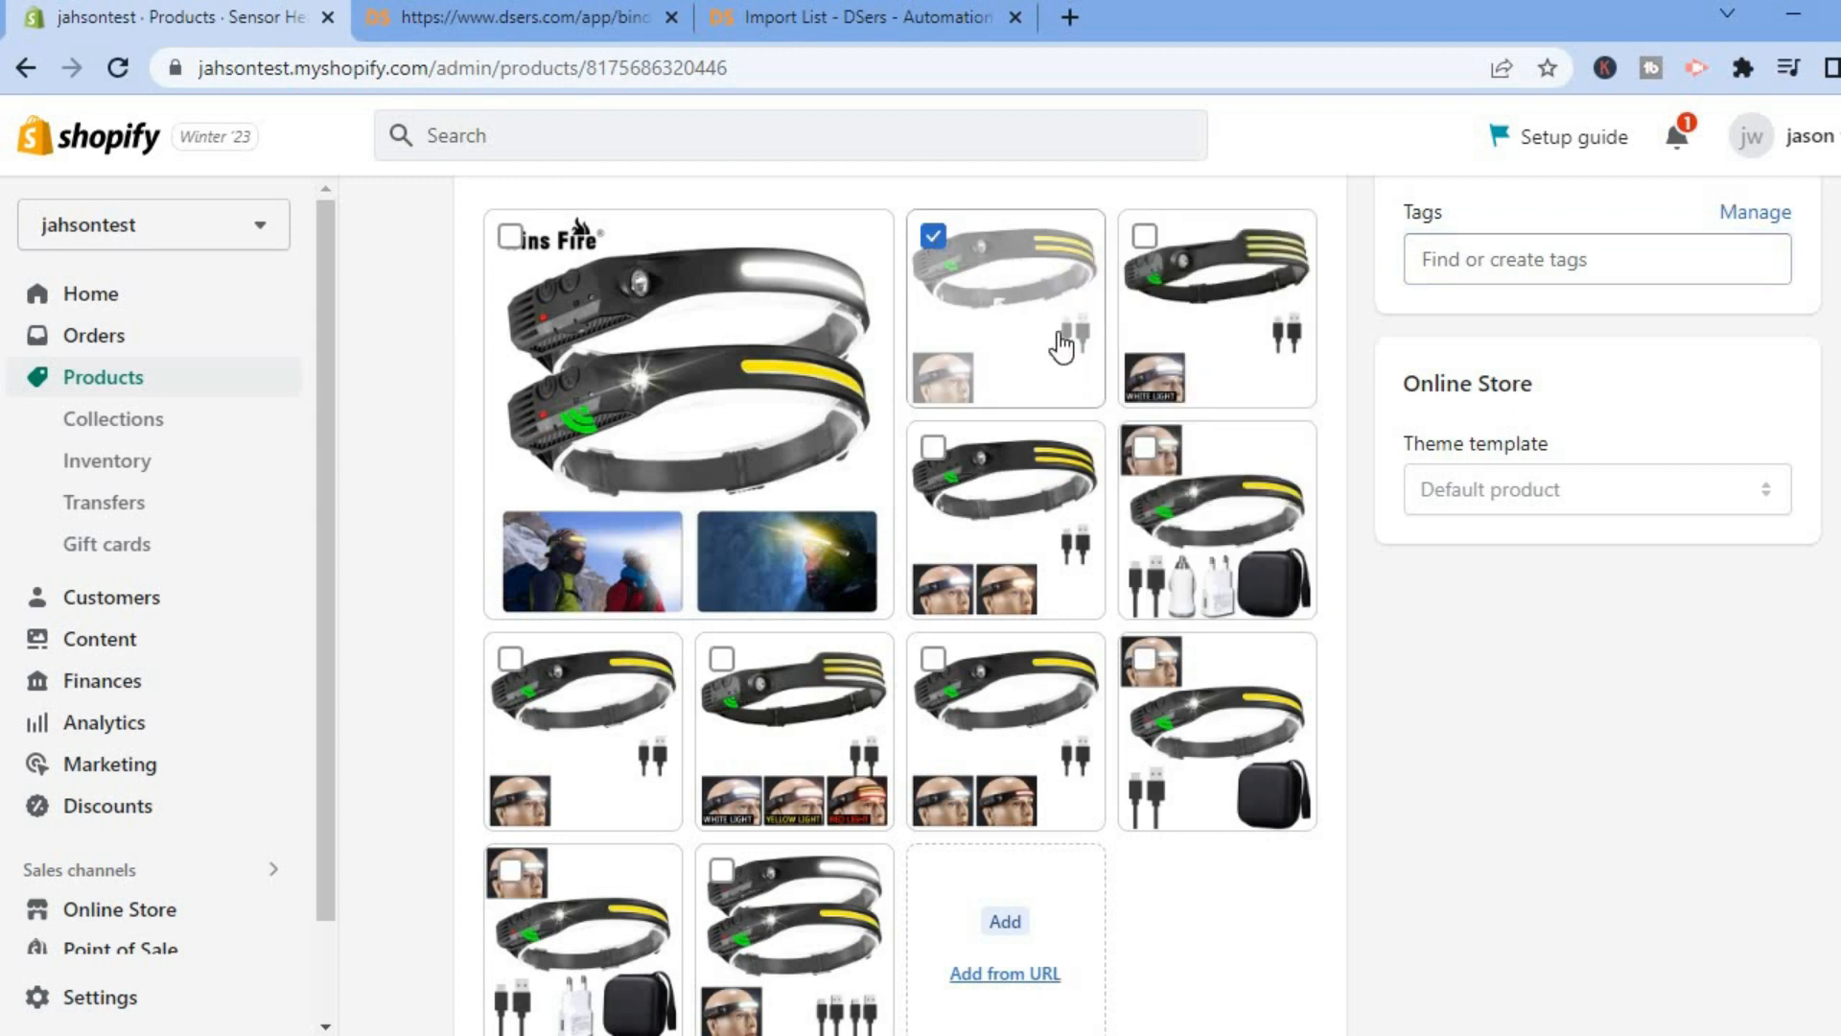
{"action": "scroll", "coordinate": [900, 604], "scroll_direction": "down", "scroll_amount": 6}
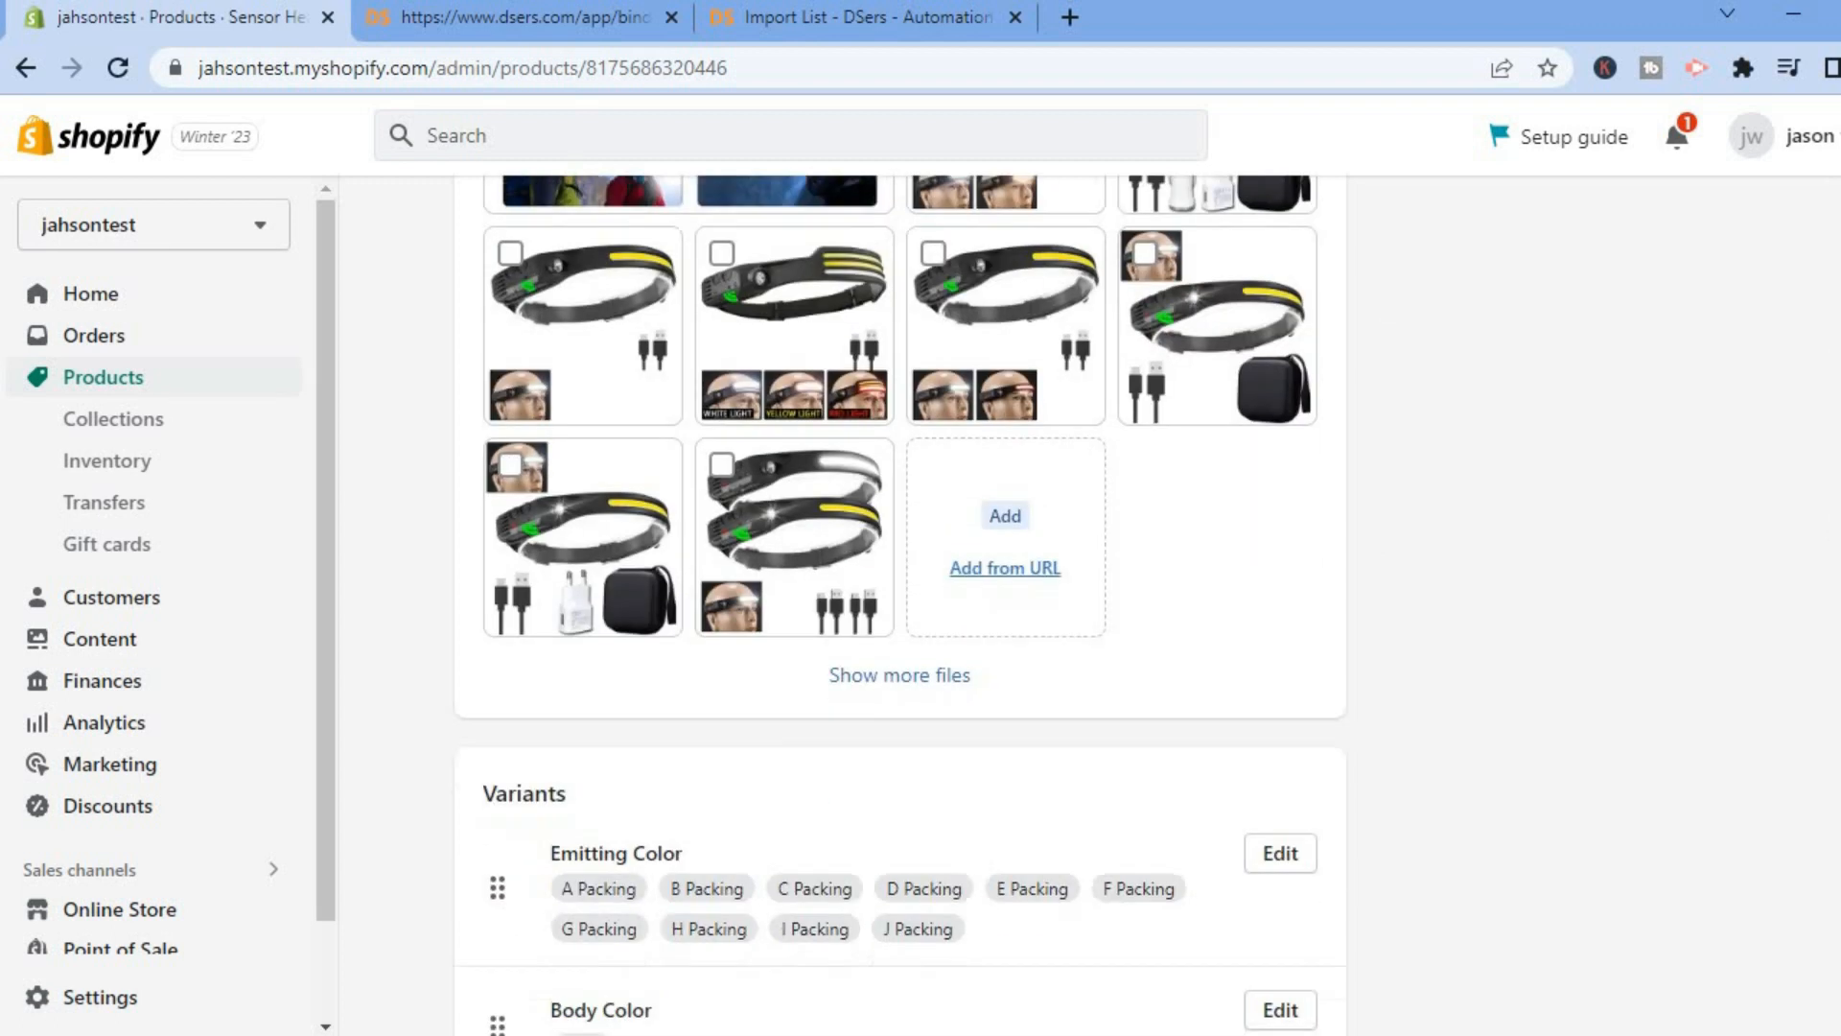
{"action": "scroll", "coordinate": [900, 604], "scroll_direction": "down", "scroll_amount": 3}
{"action": "scroll", "coordinate": [899, 604], "scroll_direction": "up", "scroll_amount": 5}
{"action": "scroll", "coordinate": [900, 604], "scroll_direction": "up", "scroll_amount": 5}
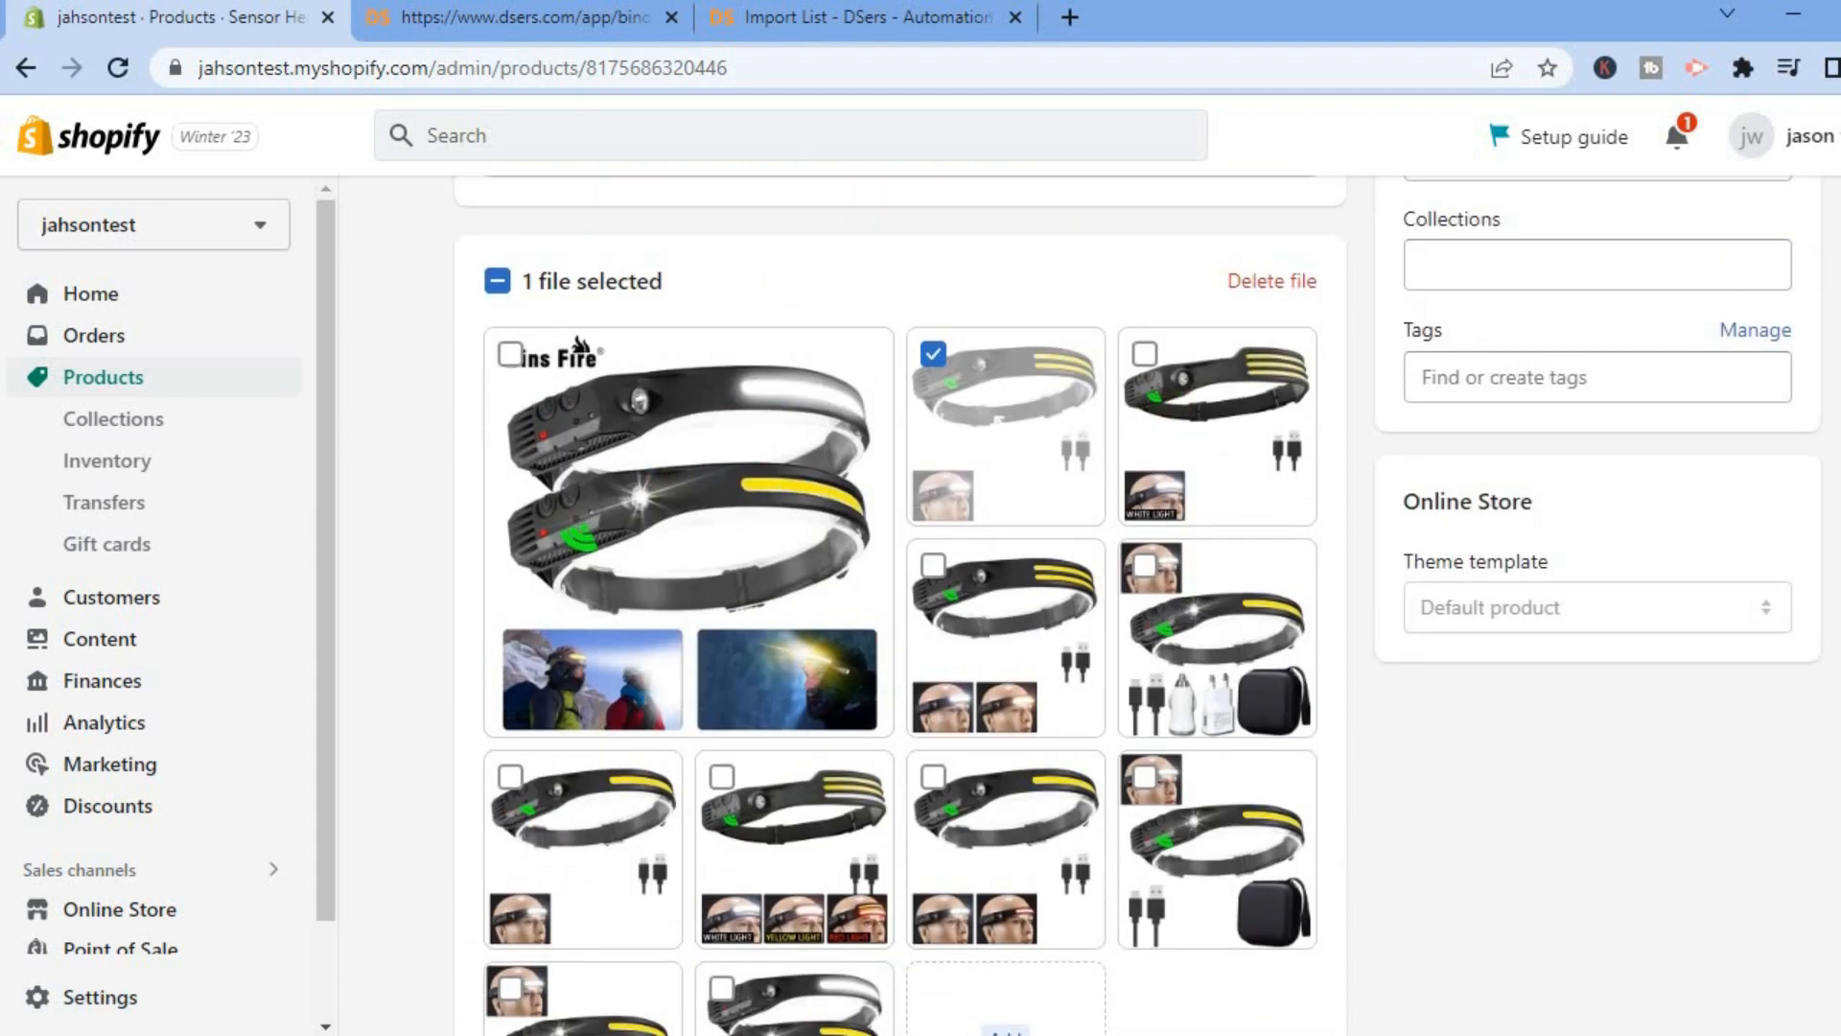
{"action": "left_click", "coordinate": [1262, 278]}
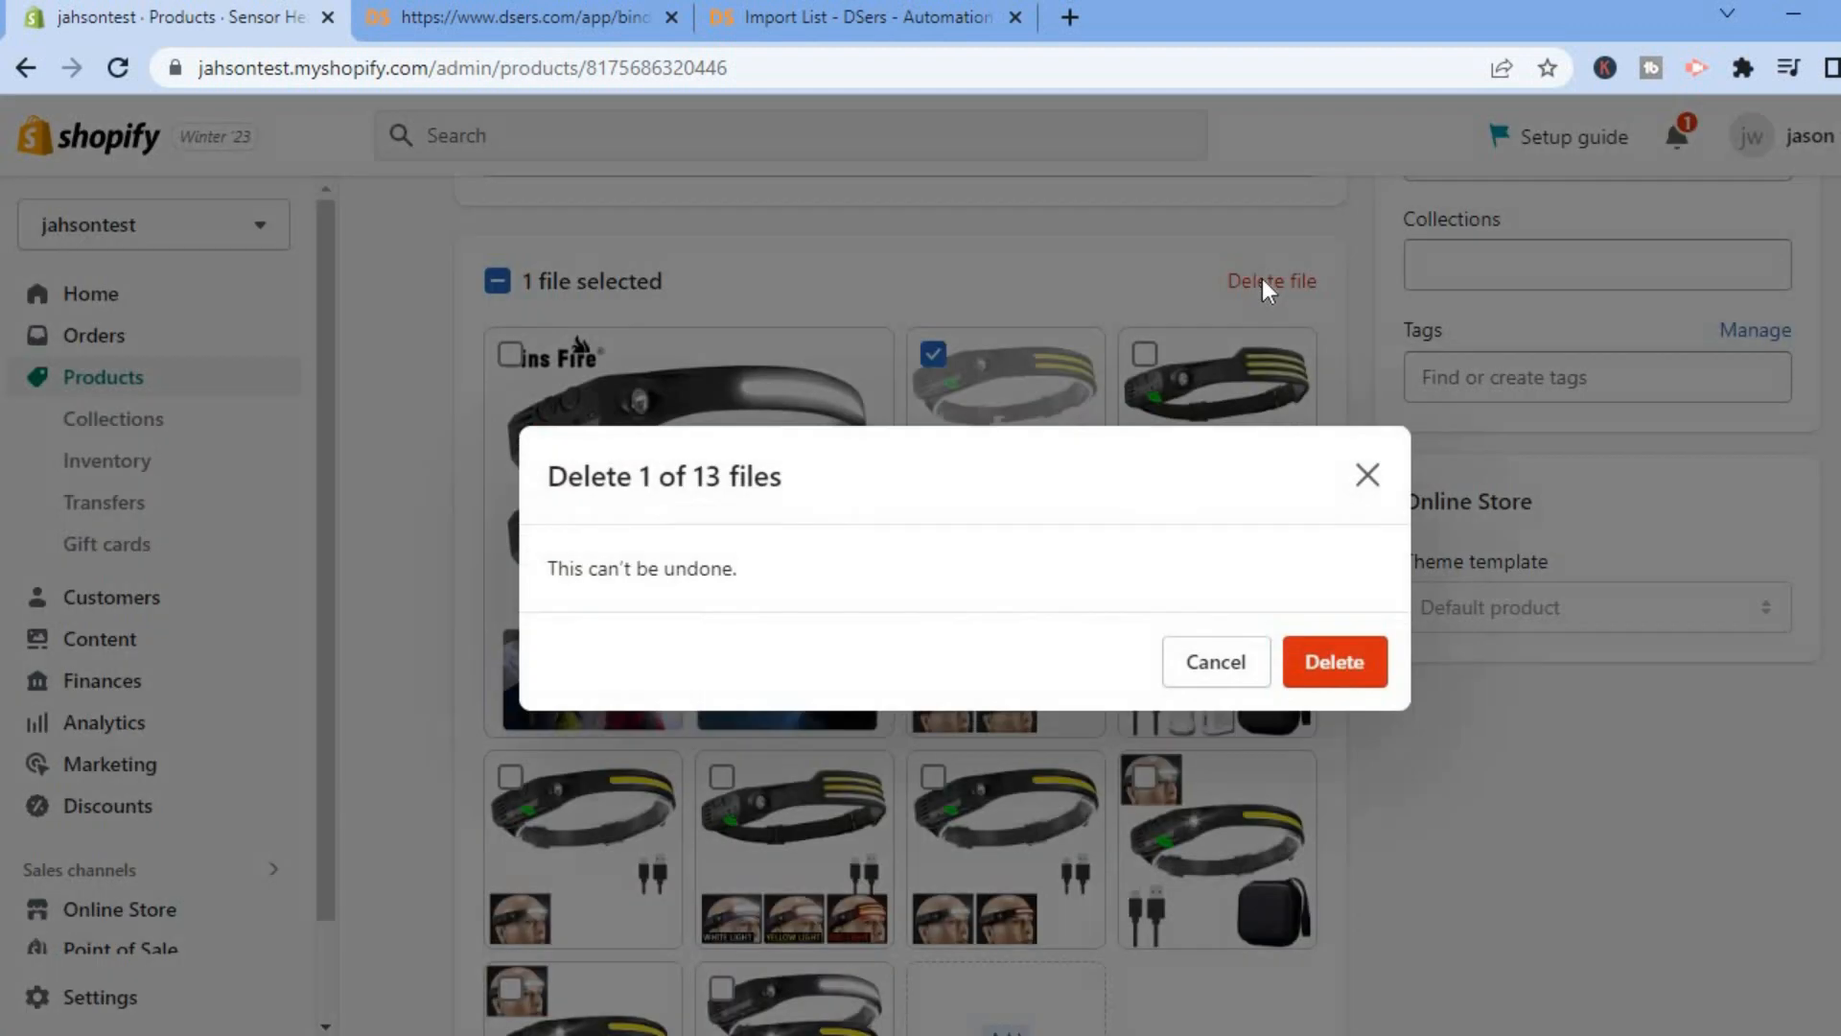
{"action": "left_click", "coordinate": [1331, 664]}
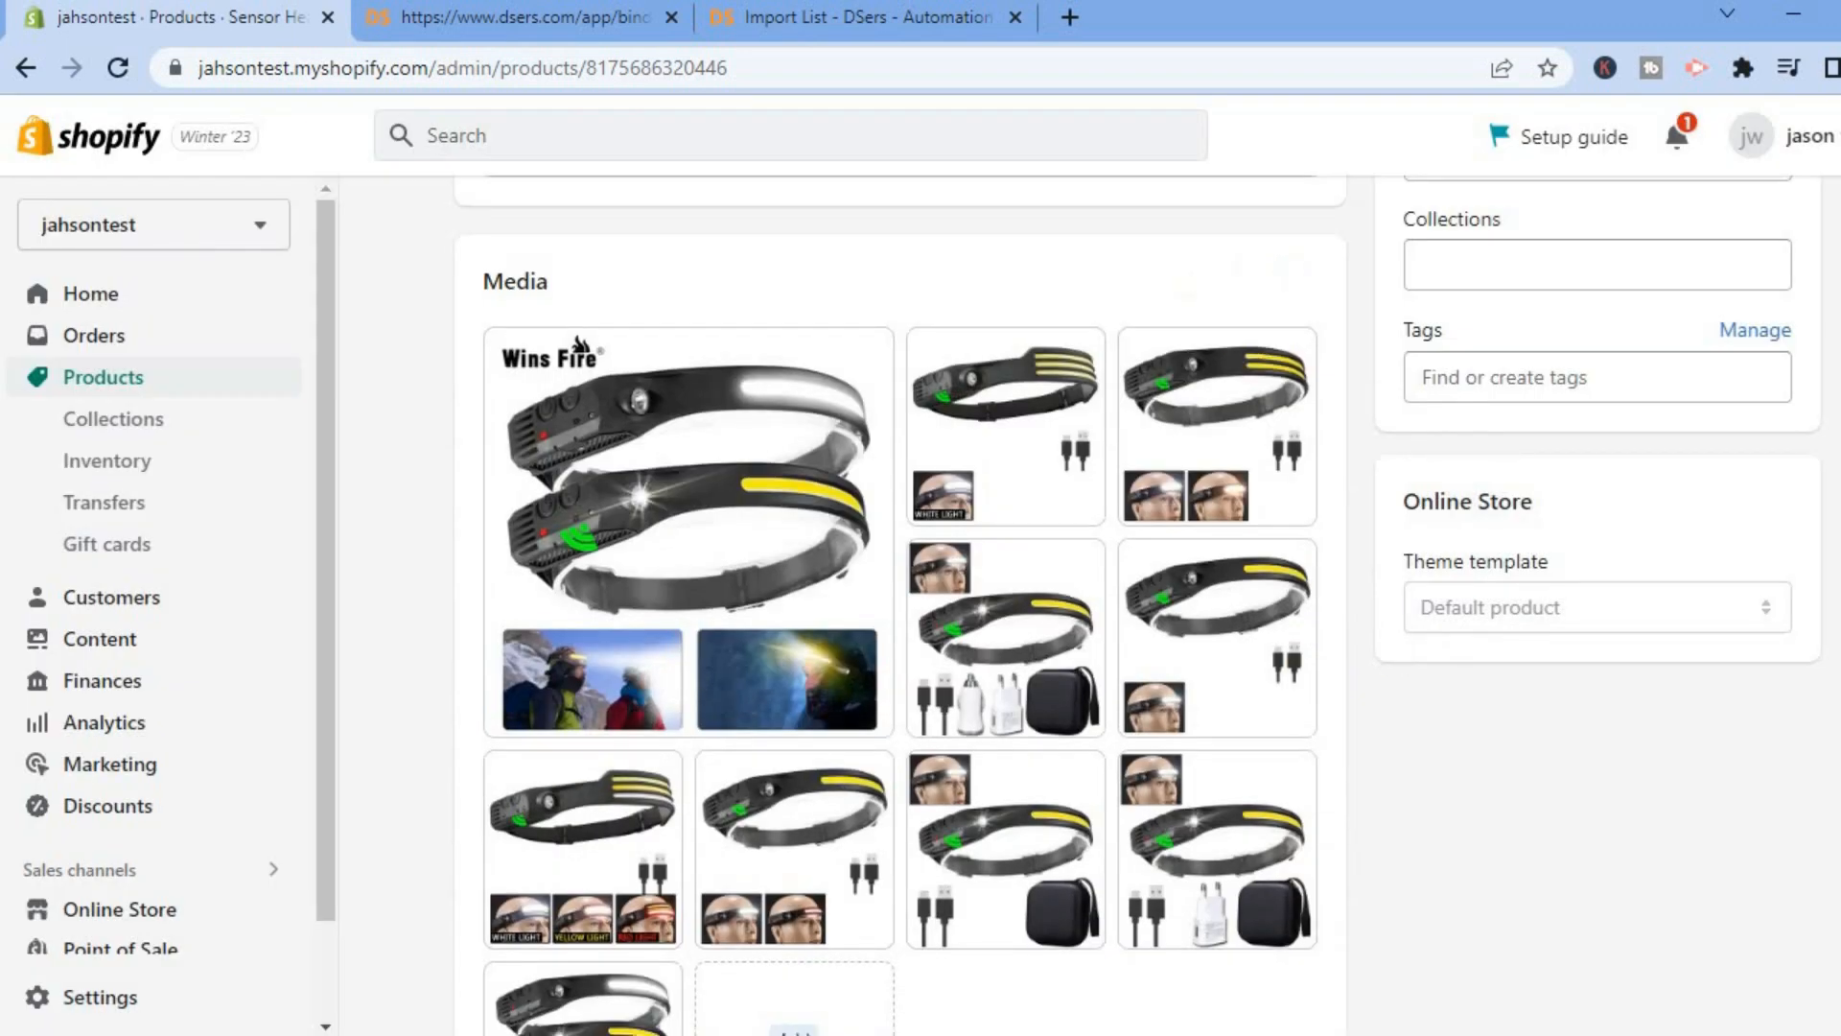
Remove the Russian Federation value from the product's Ships From option and finish editing that option.
{"action": "scroll", "coordinate": [900, 599], "scroll_direction": "down", "scroll_amount": 9}
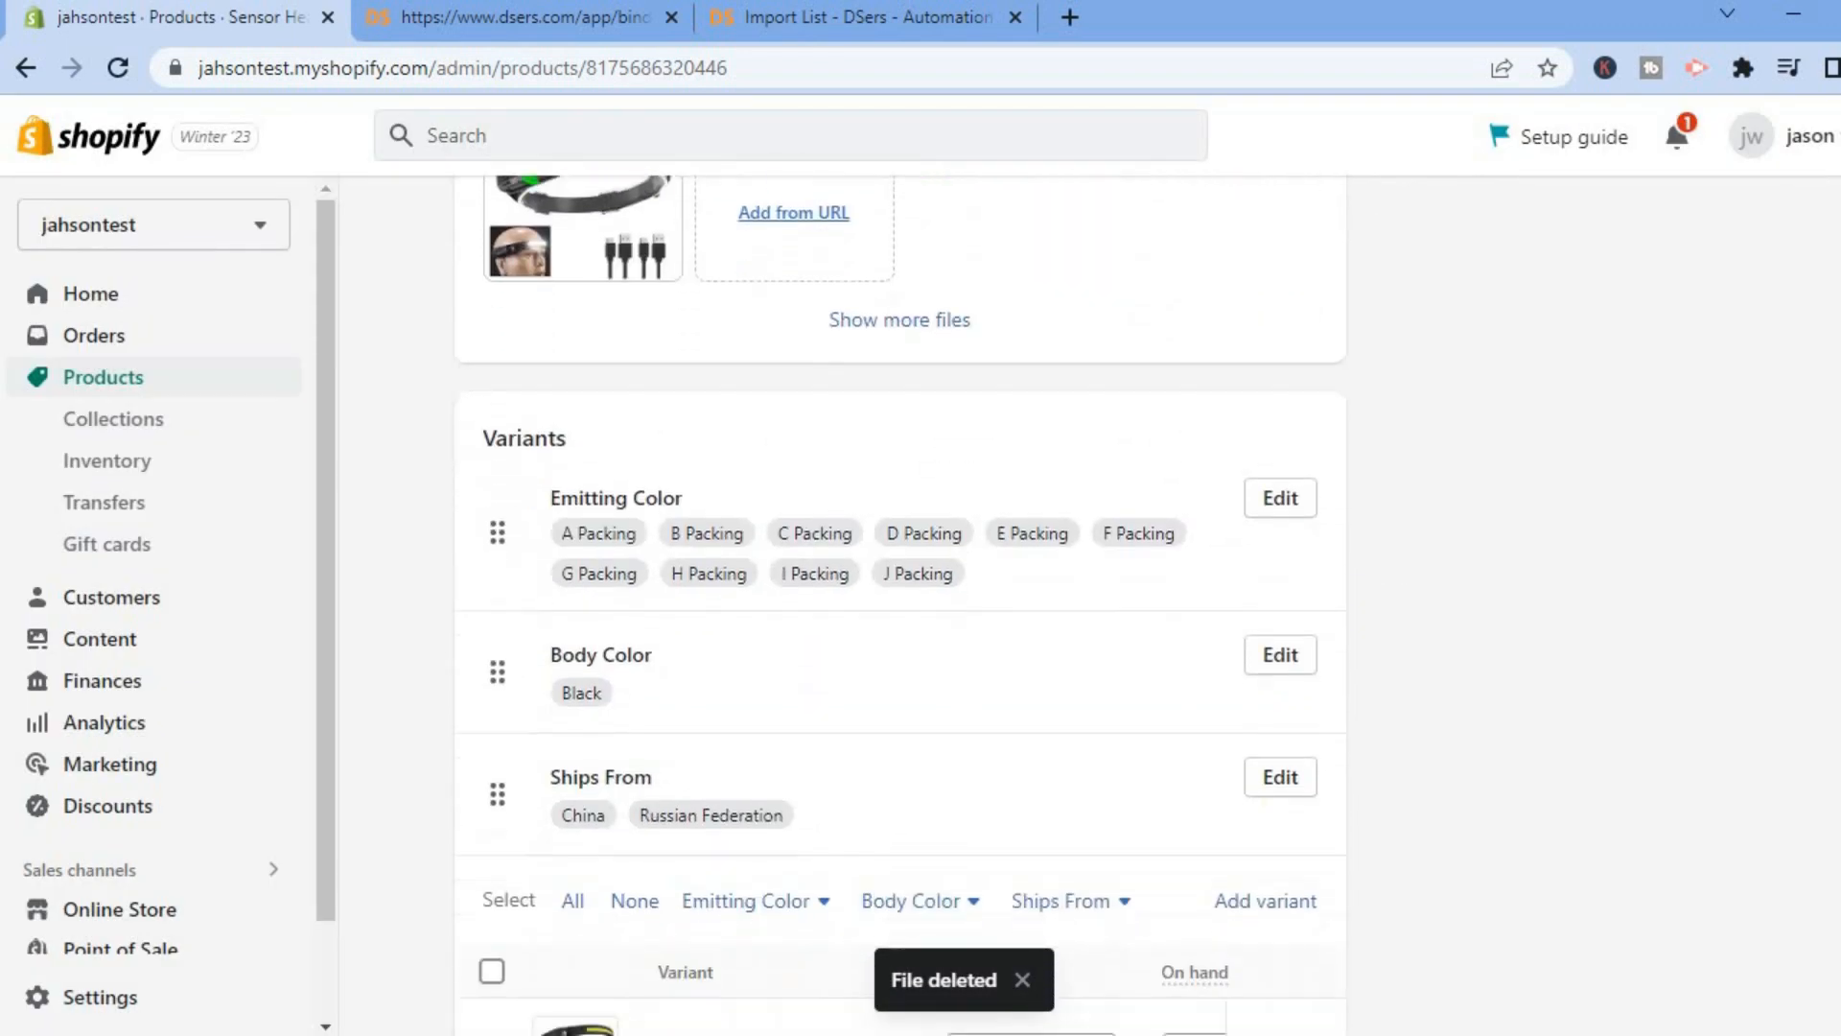
{"action": "scroll", "coordinate": [1004, 503], "scroll_direction": "down", "scroll_amount": 1}
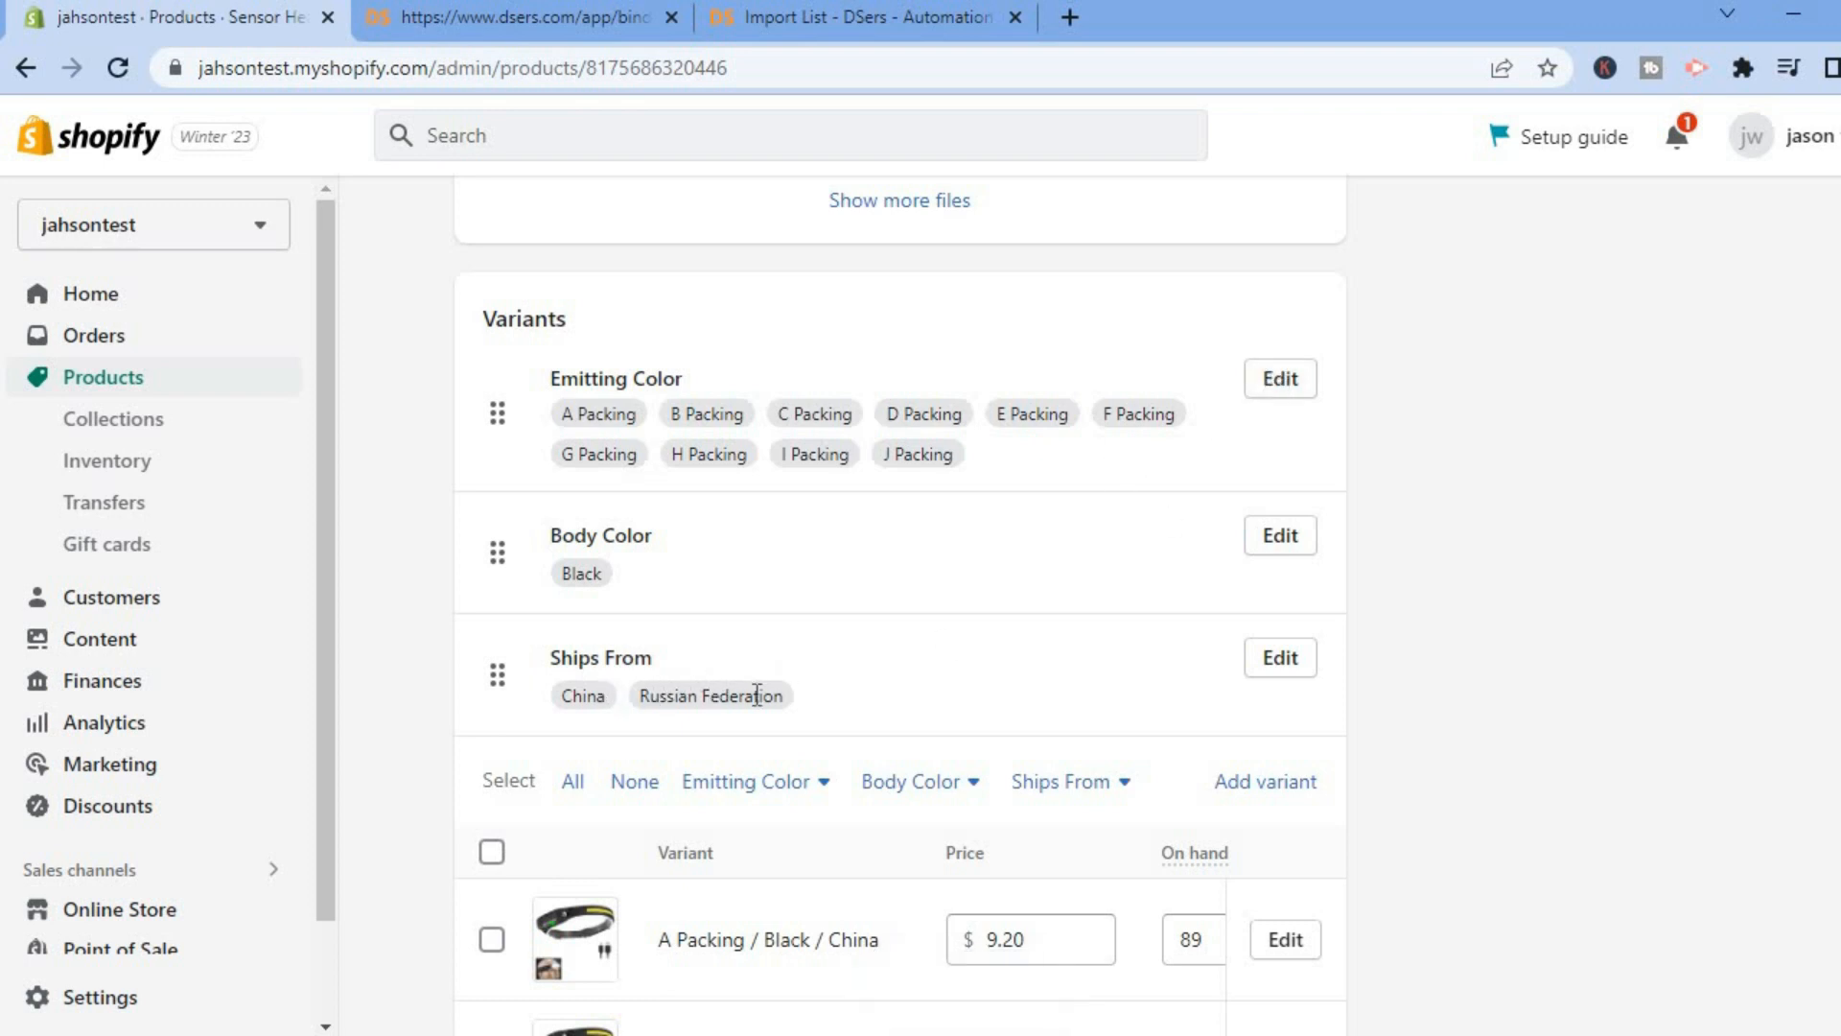
{"action": "left_click", "coordinate": [1278, 659]}
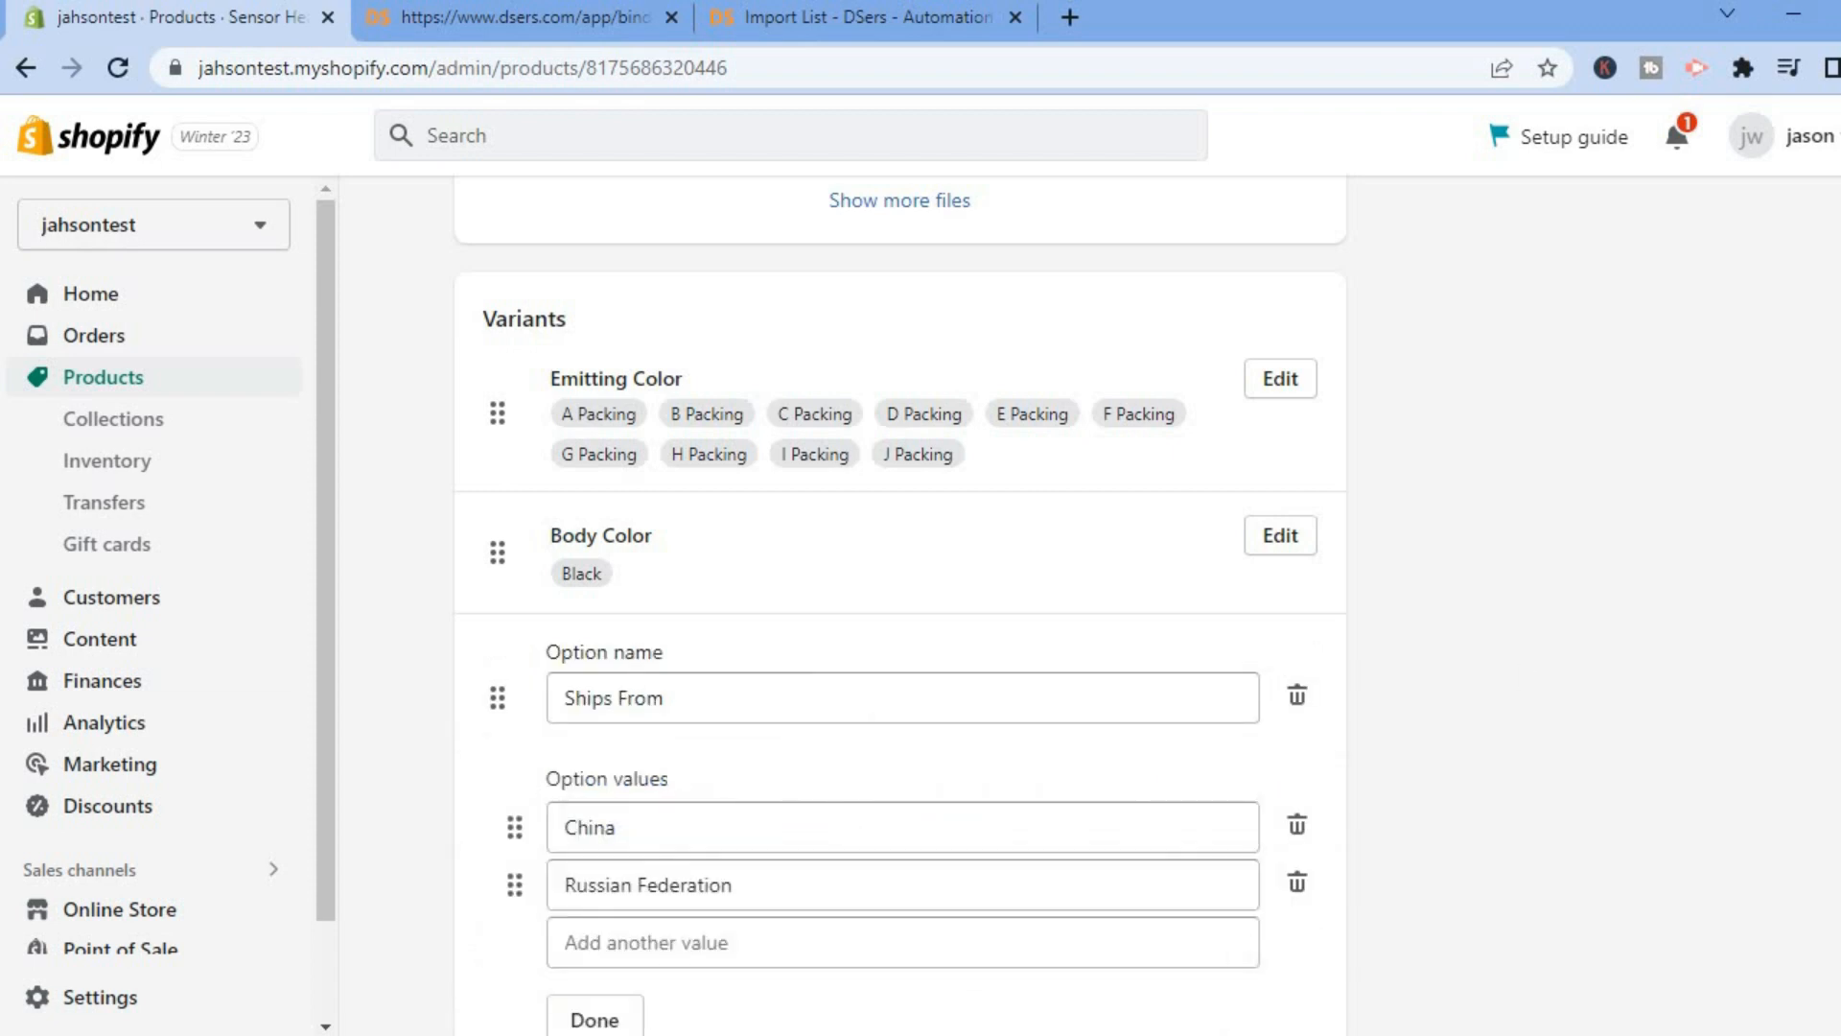
{"action": "scroll", "coordinate": [1391, 665], "scroll_direction": "down", "scroll_amount": 4}
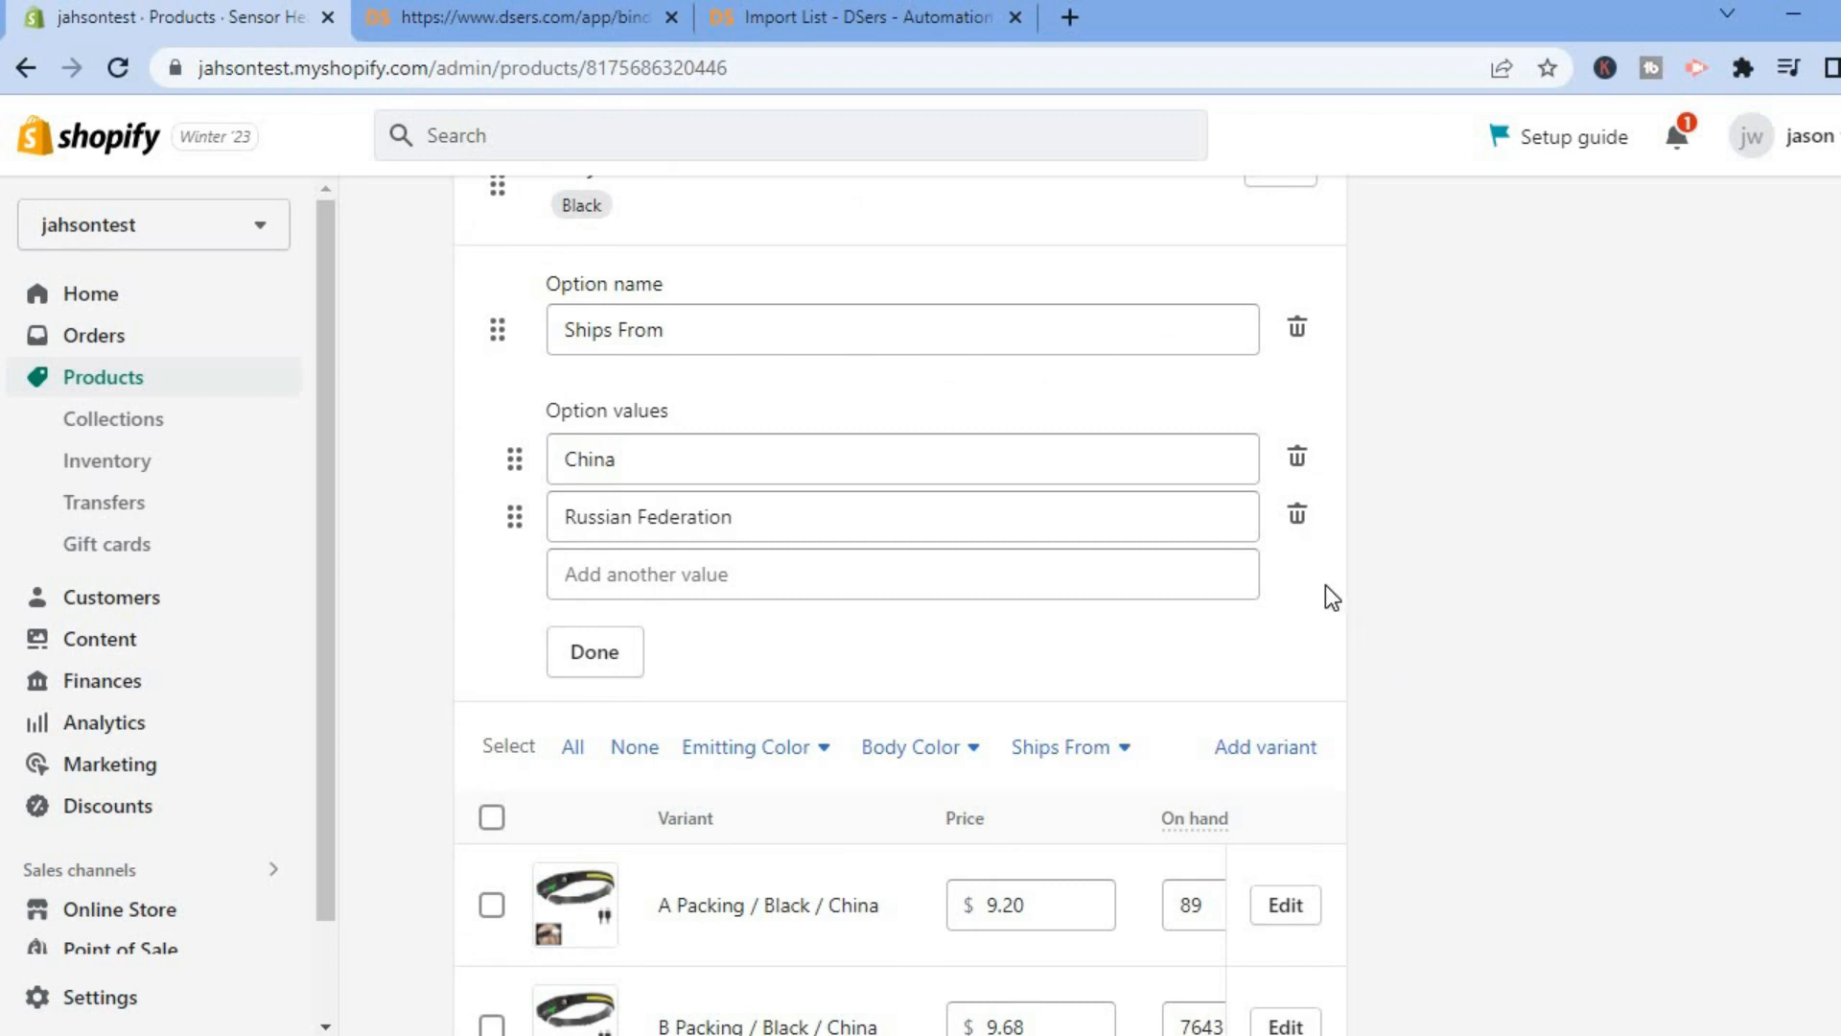
{"action": "left_click", "coordinate": [1299, 516]}
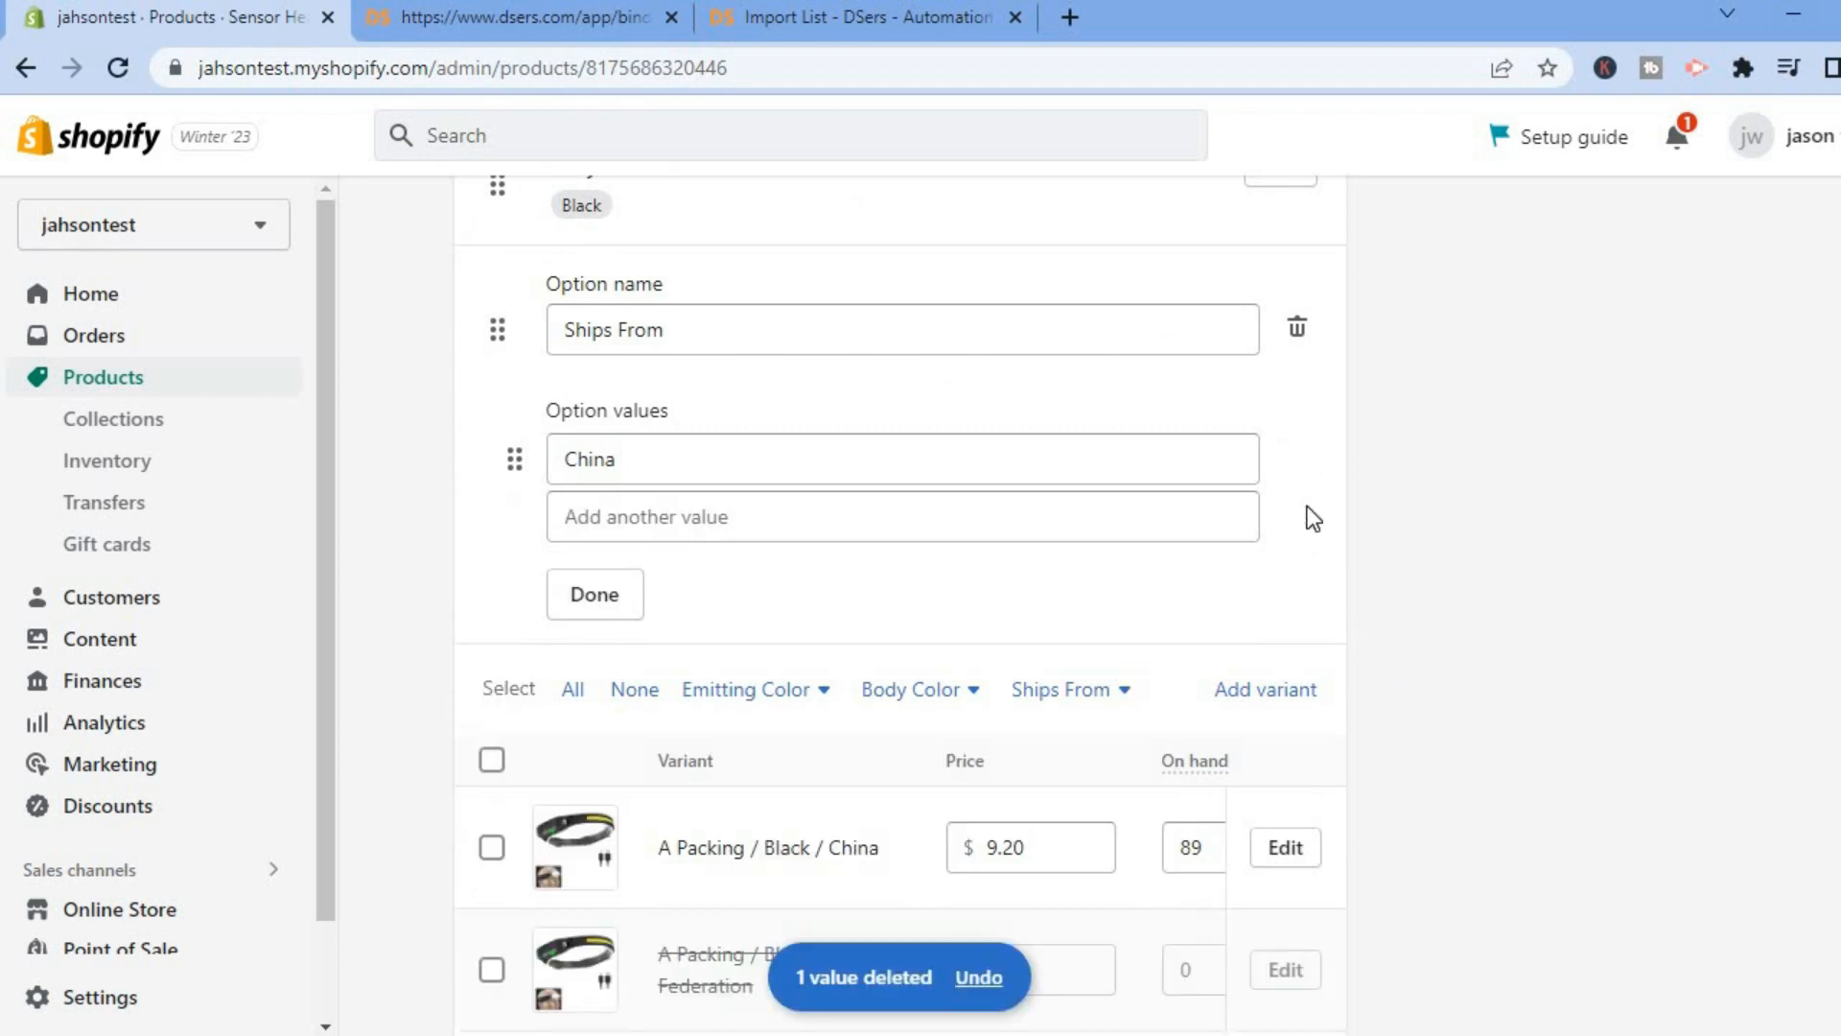
{"action": "left_click", "coordinate": [586, 608]}
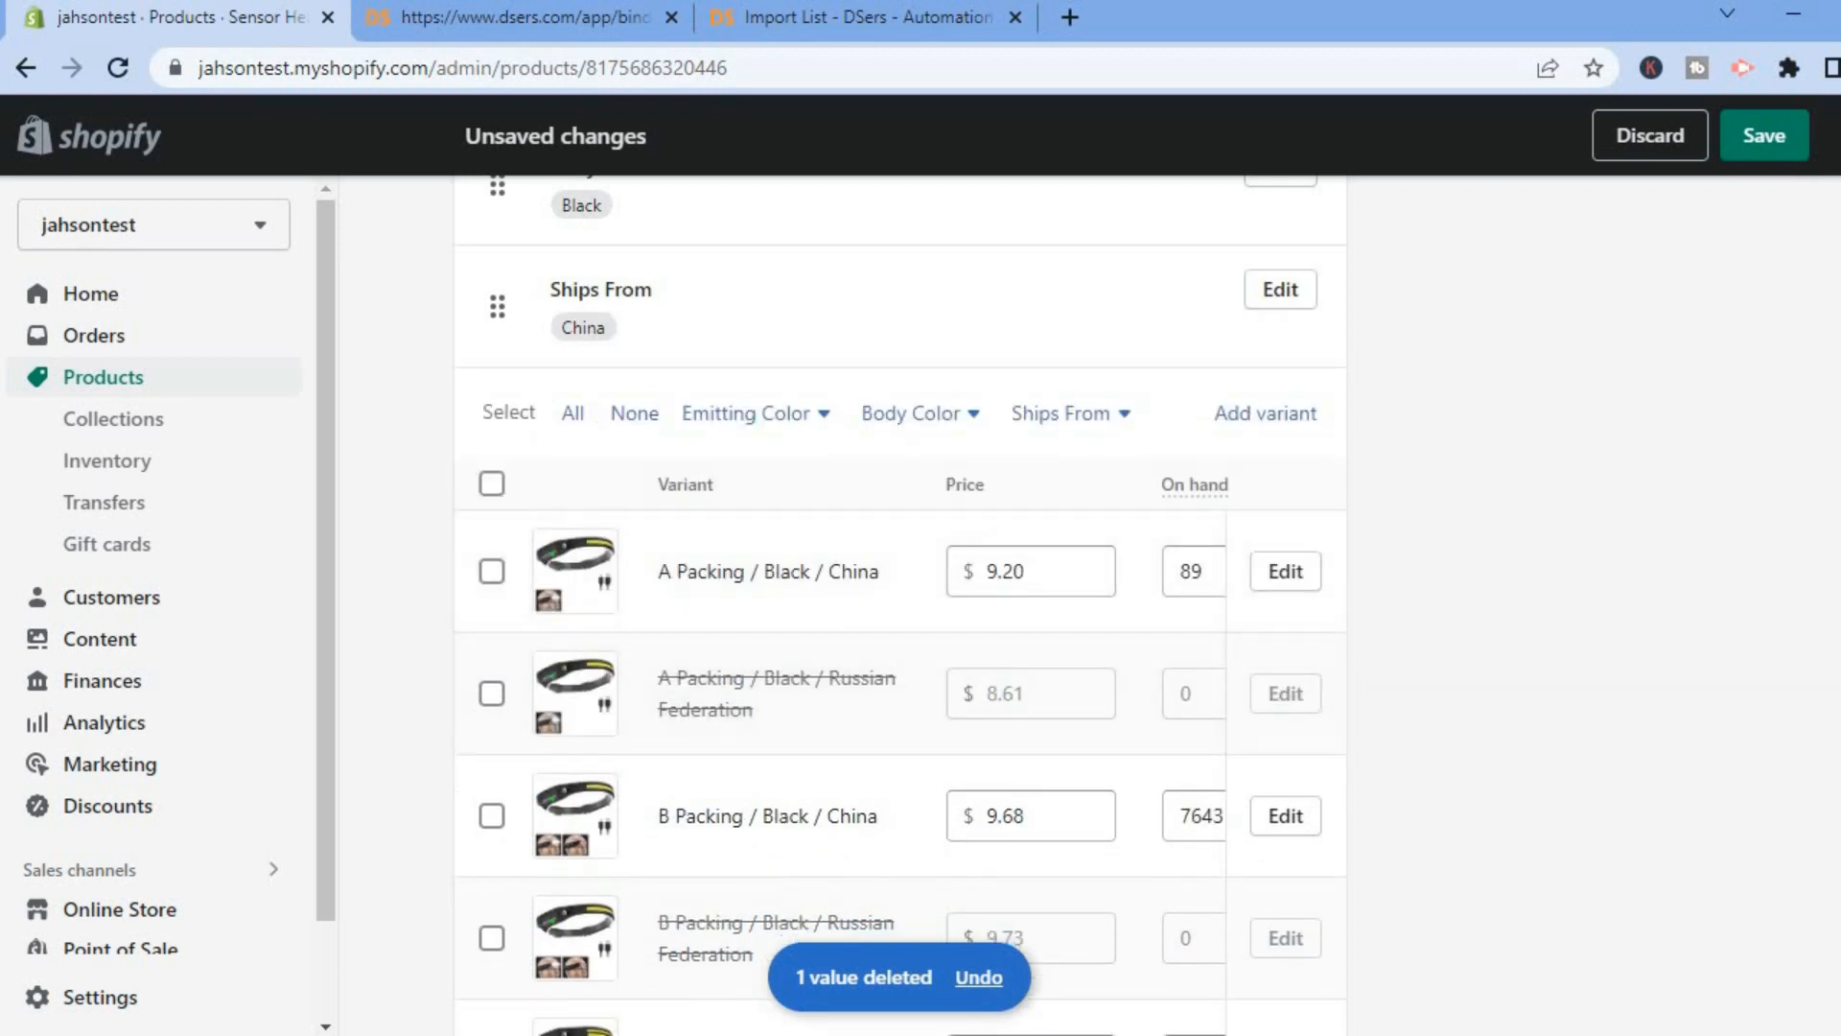
Set the price of the A Packing / Black / China variant to $15.
{"action": "scroll", "coordinate": [1290, 600], "scroll_direction": "down", "scroll_amount": 1}
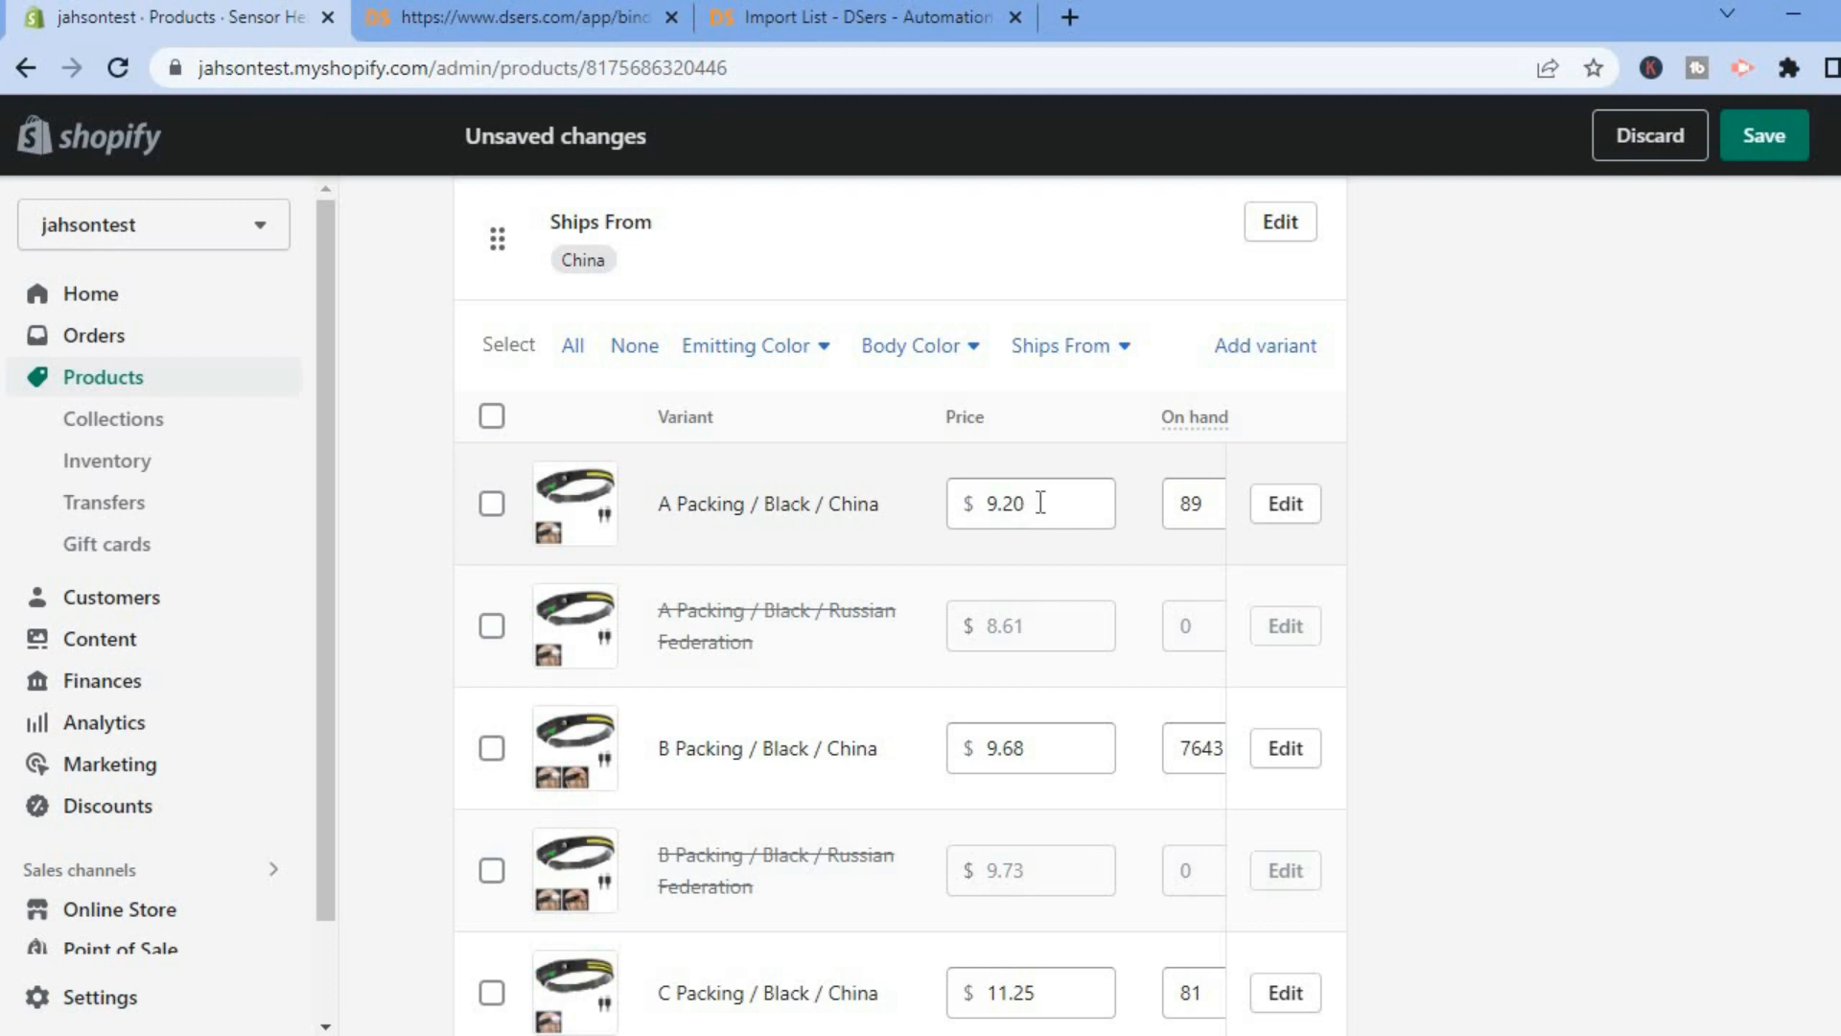
{"action": "left_click_drag", "start_coordinate": [1041, 502], "coordinate": [978, 499]}
{"action": "type", "text": "15"}
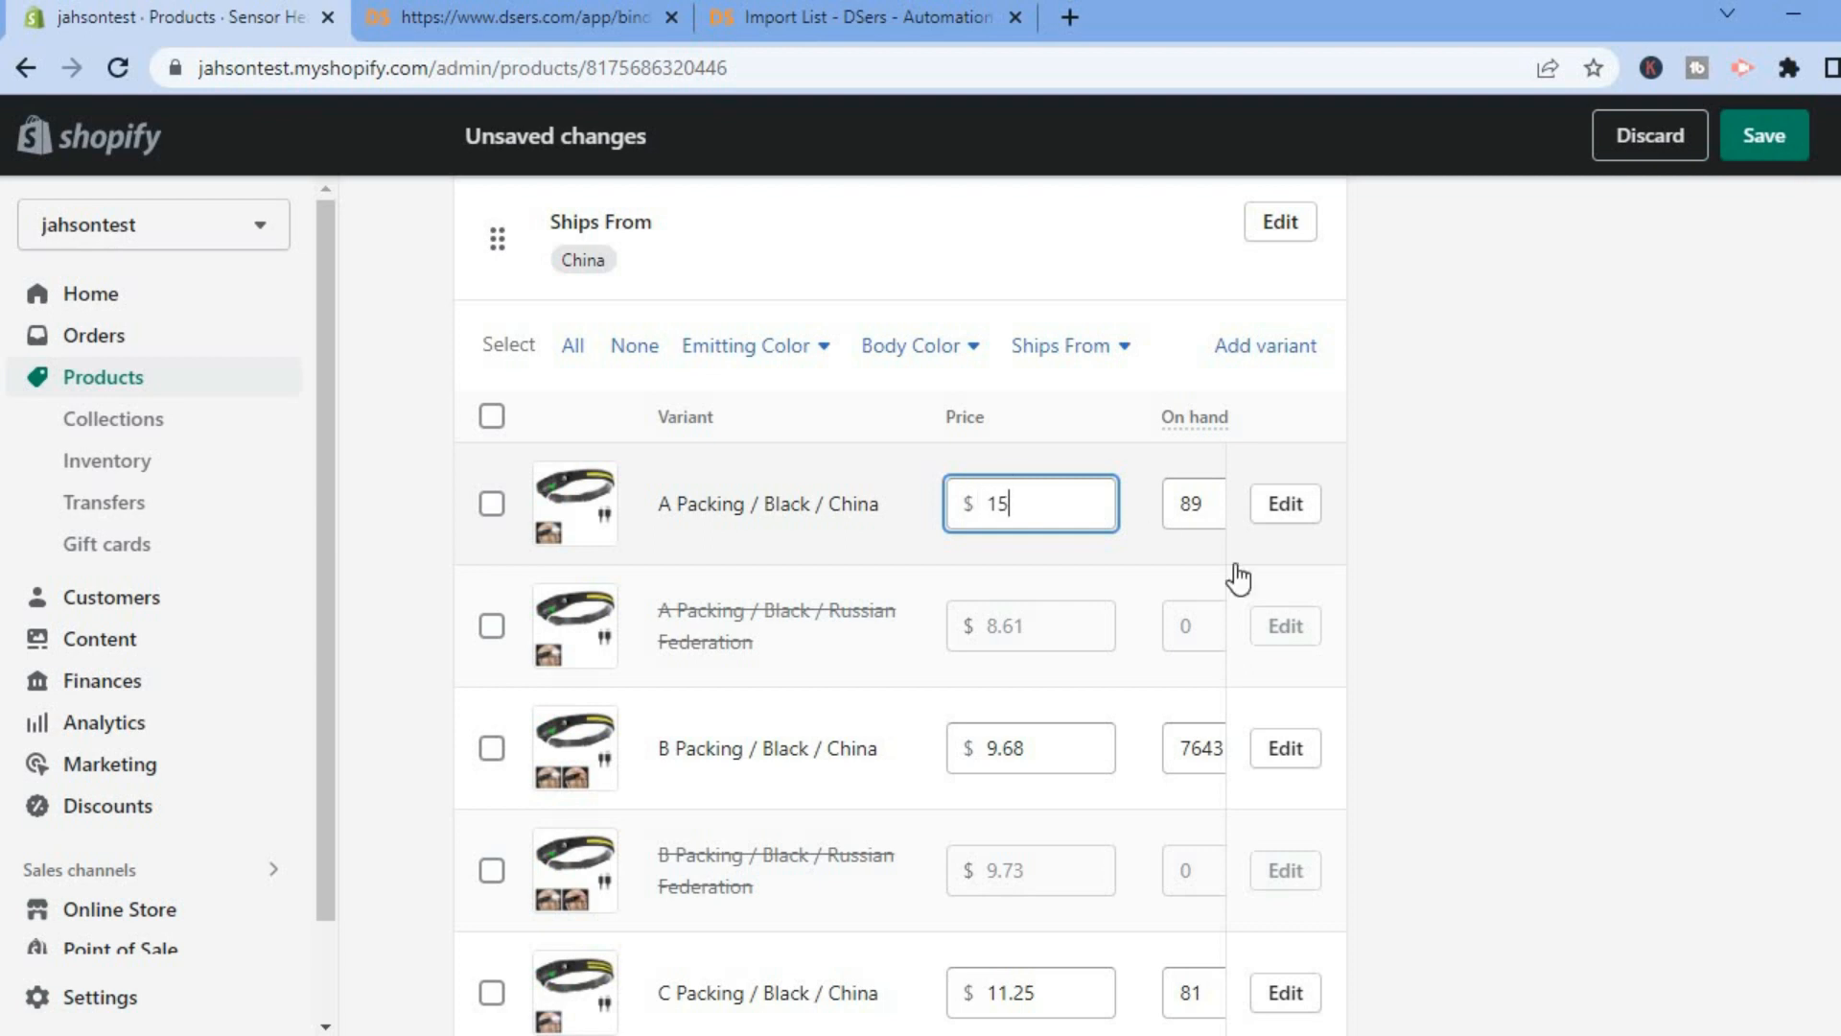
Set the cost per item of the A Packing / Black / China variant to $9 in its variant details.
{"action": "left_click", "coordinate": [1284, 506]}
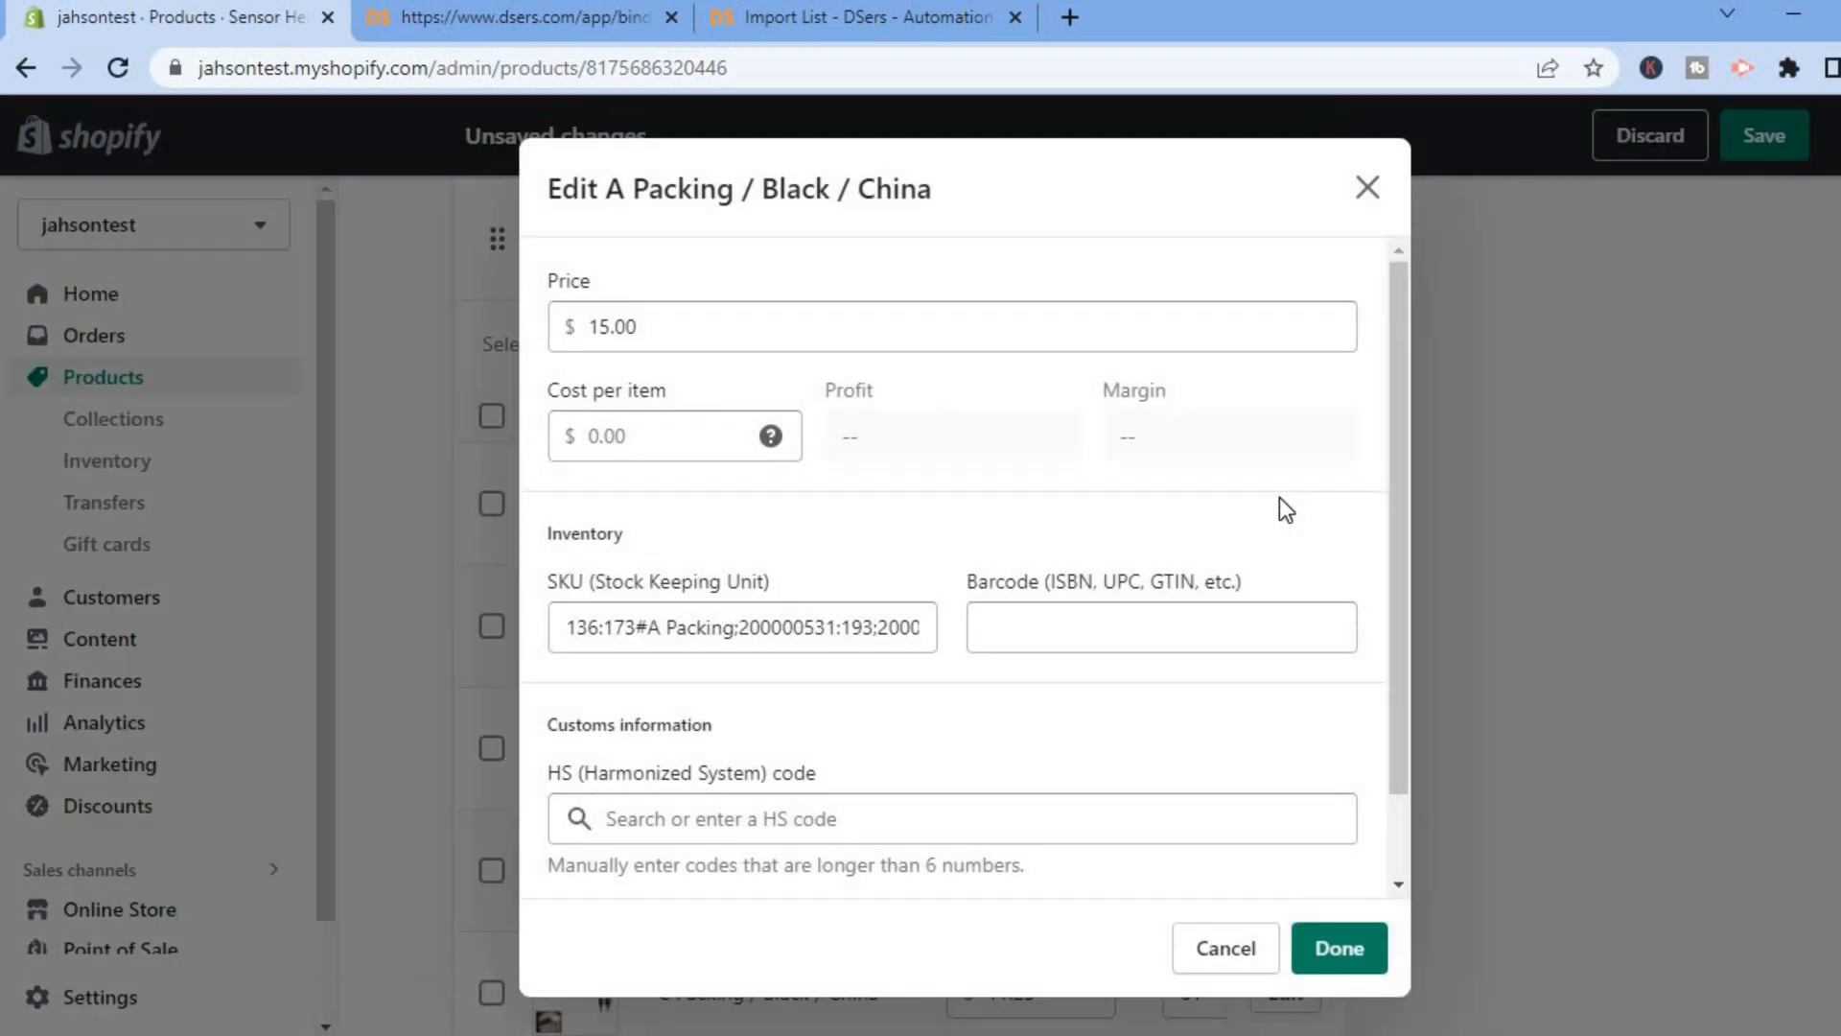
{"action": "scroll", "coordinate": [1402, 424], "scroll_direction": "down", "scroll_amount": 1}
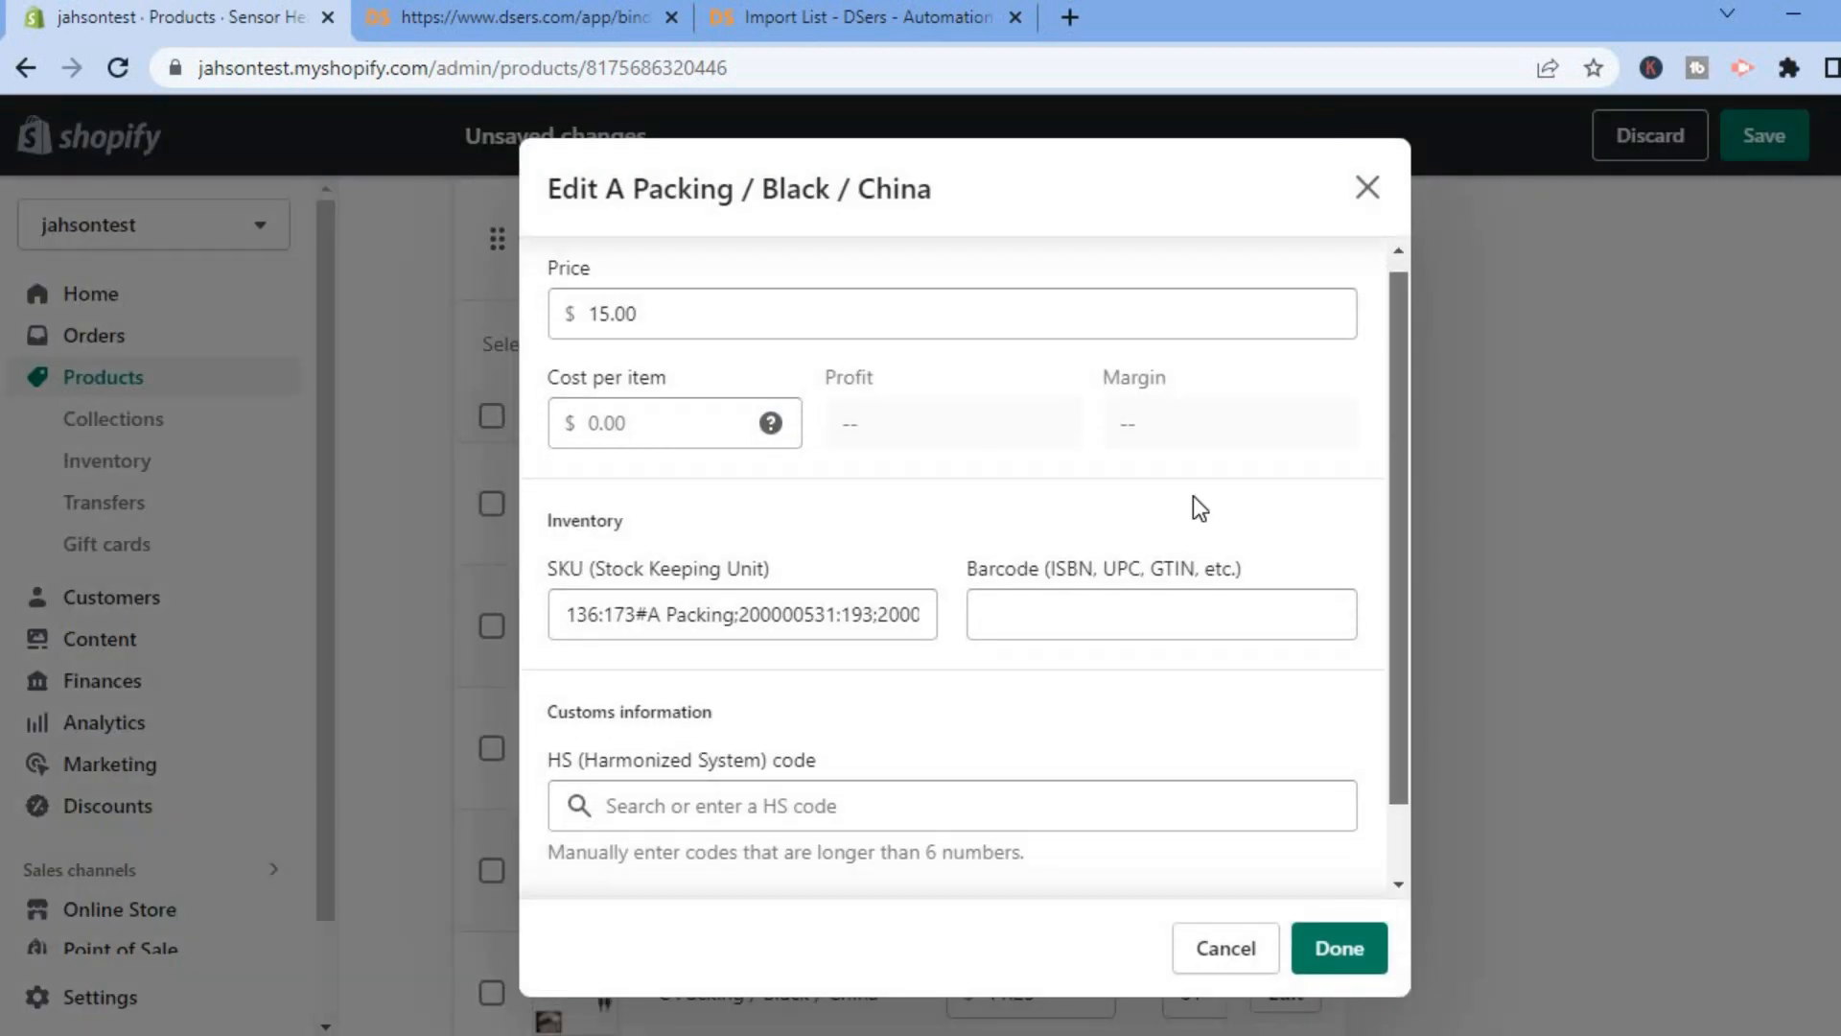
{"action": "left_click", "coordinate": [632, 433]}
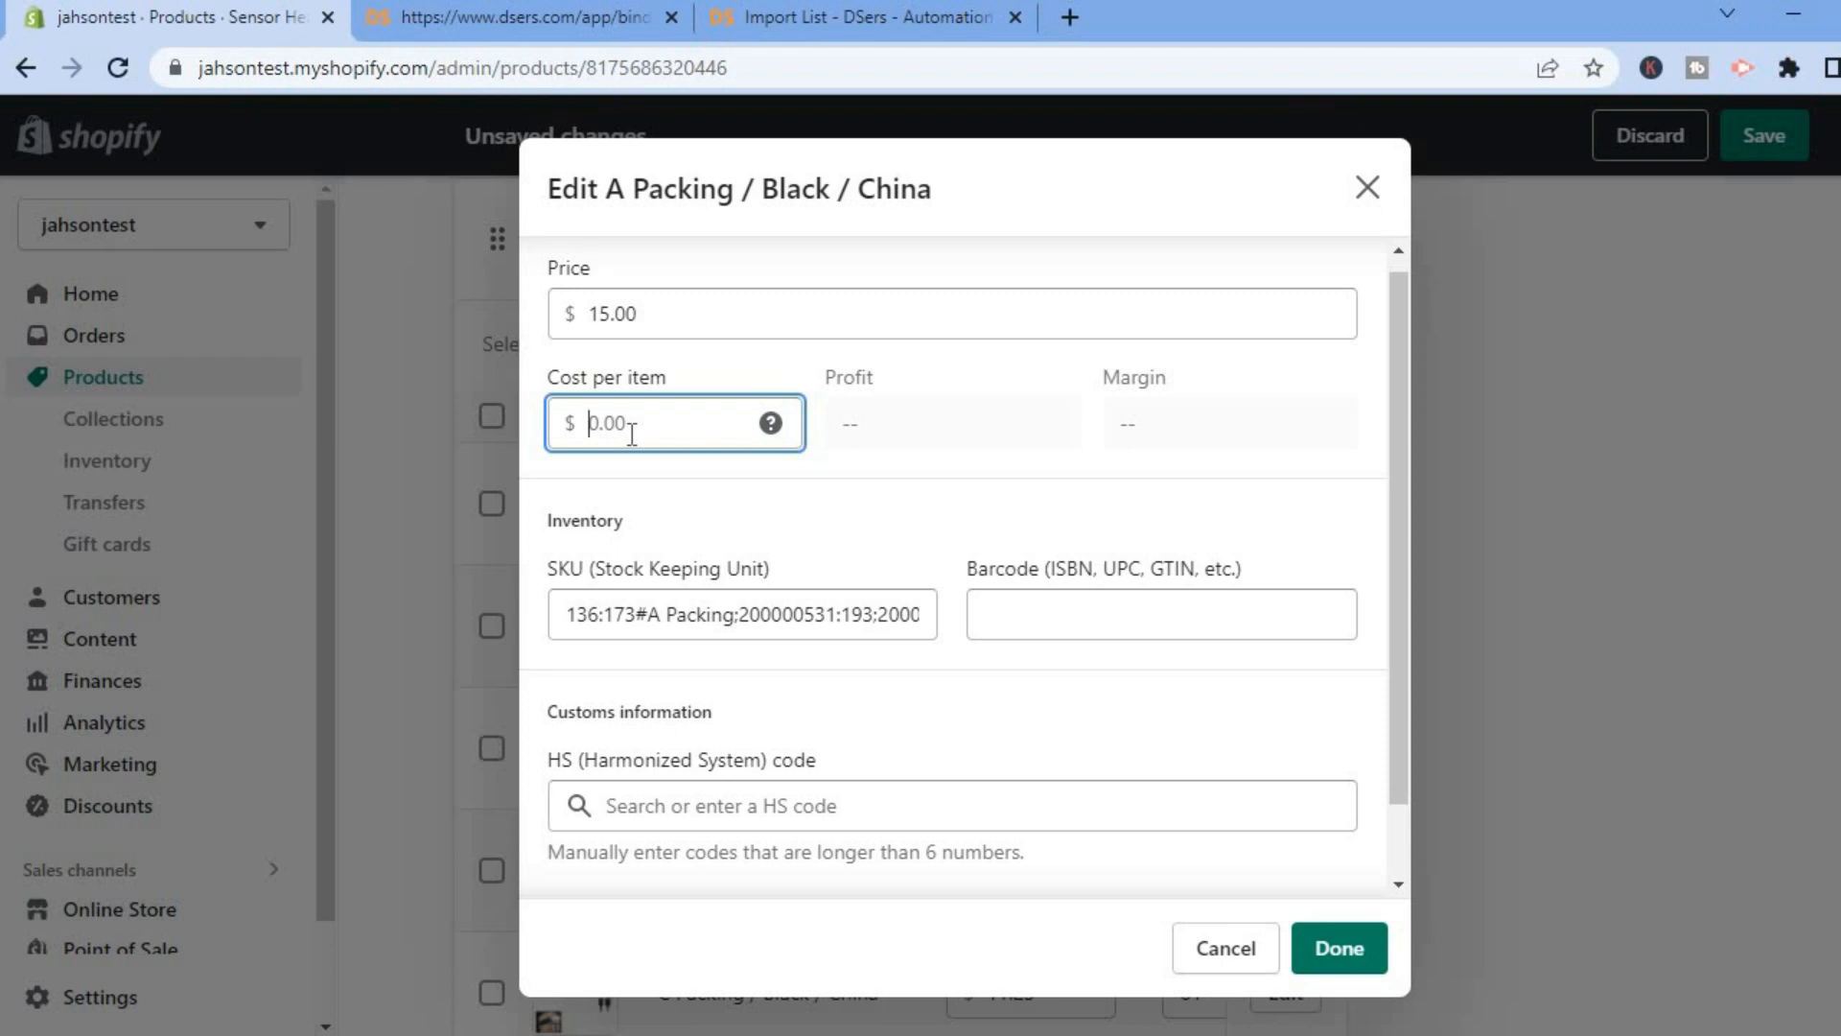
{"action": "type", "text": "9"}
{"action": "left_click_drag", "start_coordinate": [1395, 514], "coordinate": [1407, 796]}
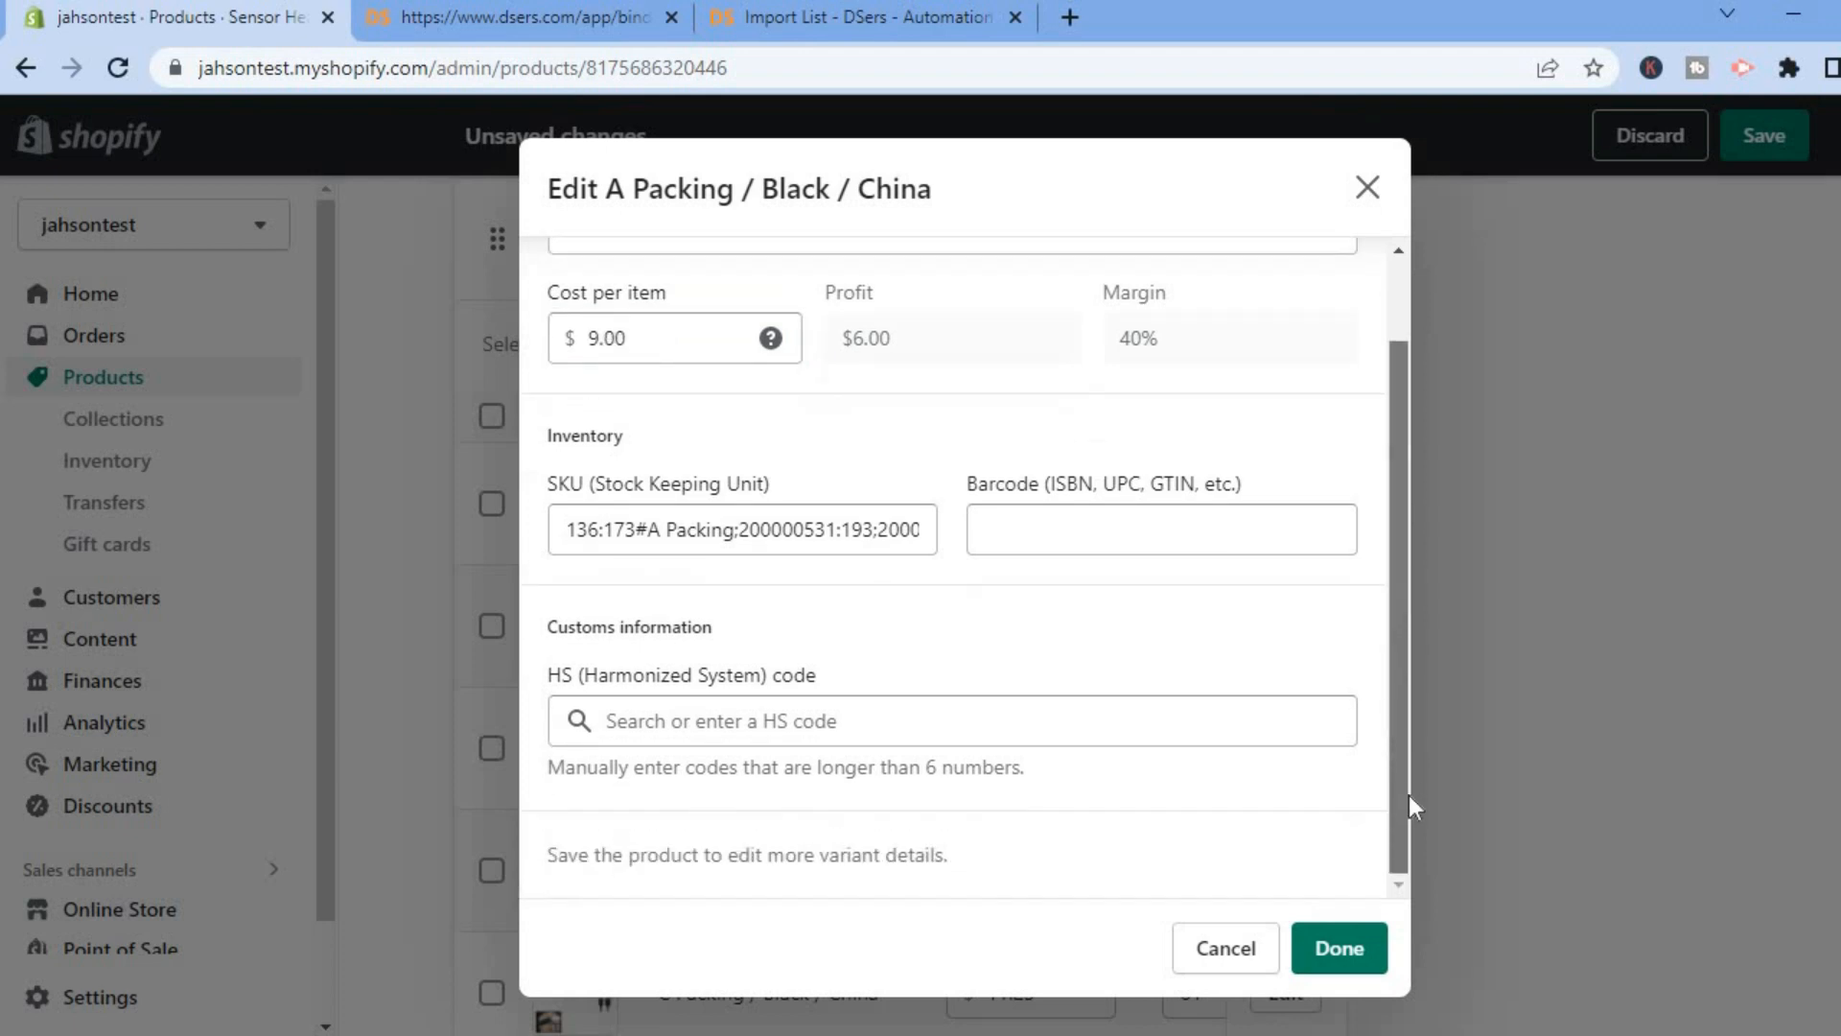
{"action": "left_click", "coordinate": [1336, 948]}
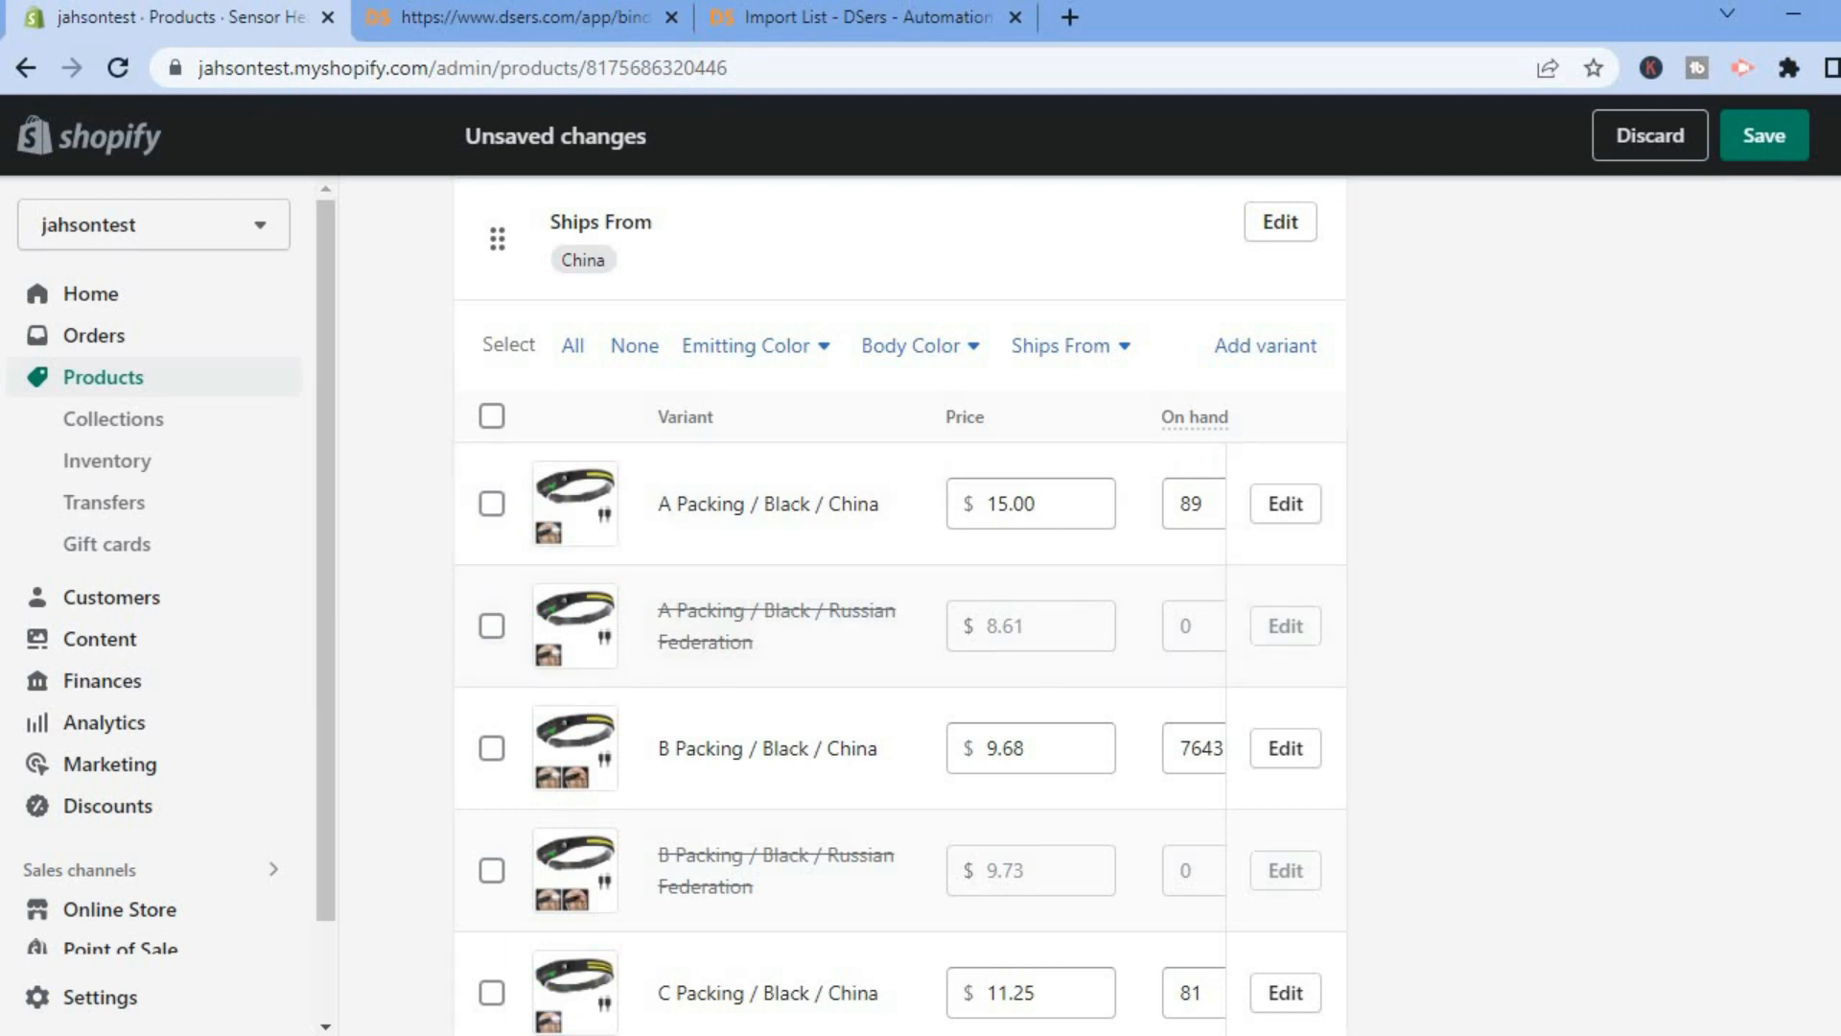
Try to save the edited Sensor Headlamp product, accepting the deletion of its Russian Federation variants.
{"action": "scroll", "coordinate": [900, 605], "scroll_direction": "down", "scroll_amount": 18}
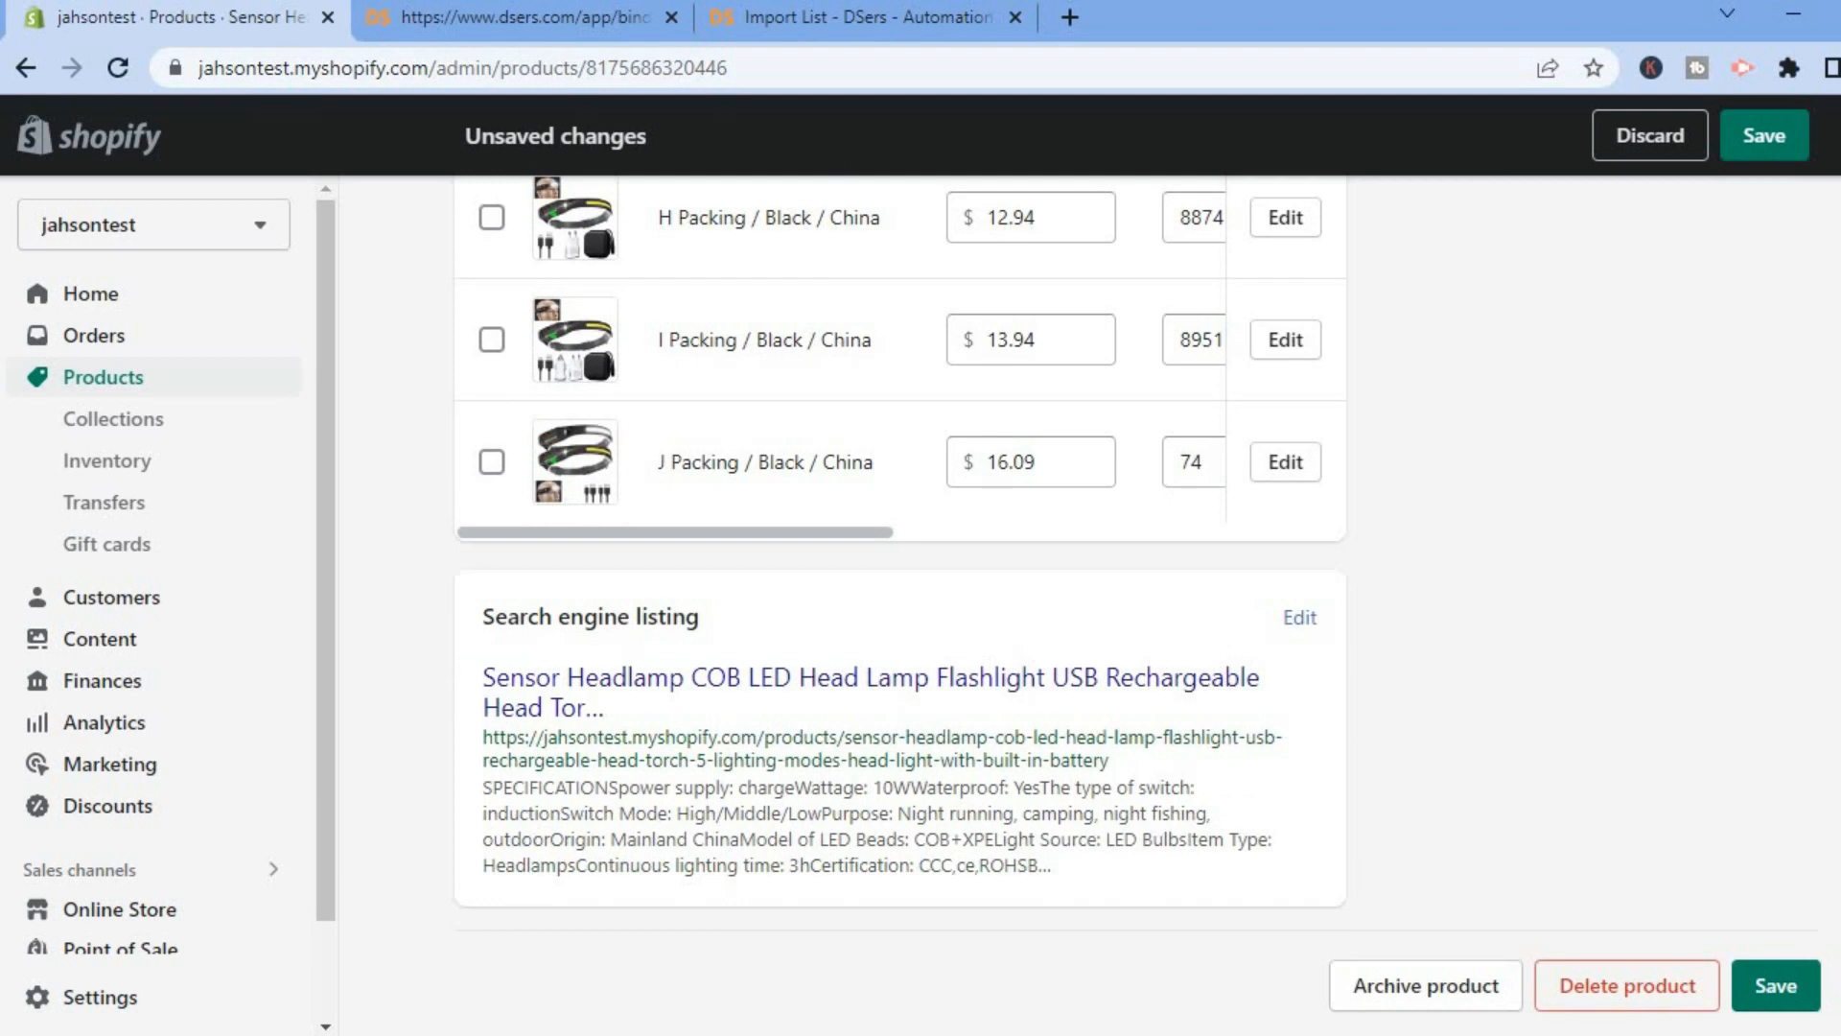
{"action": "left_click", "coordinate": [1776, 982]}
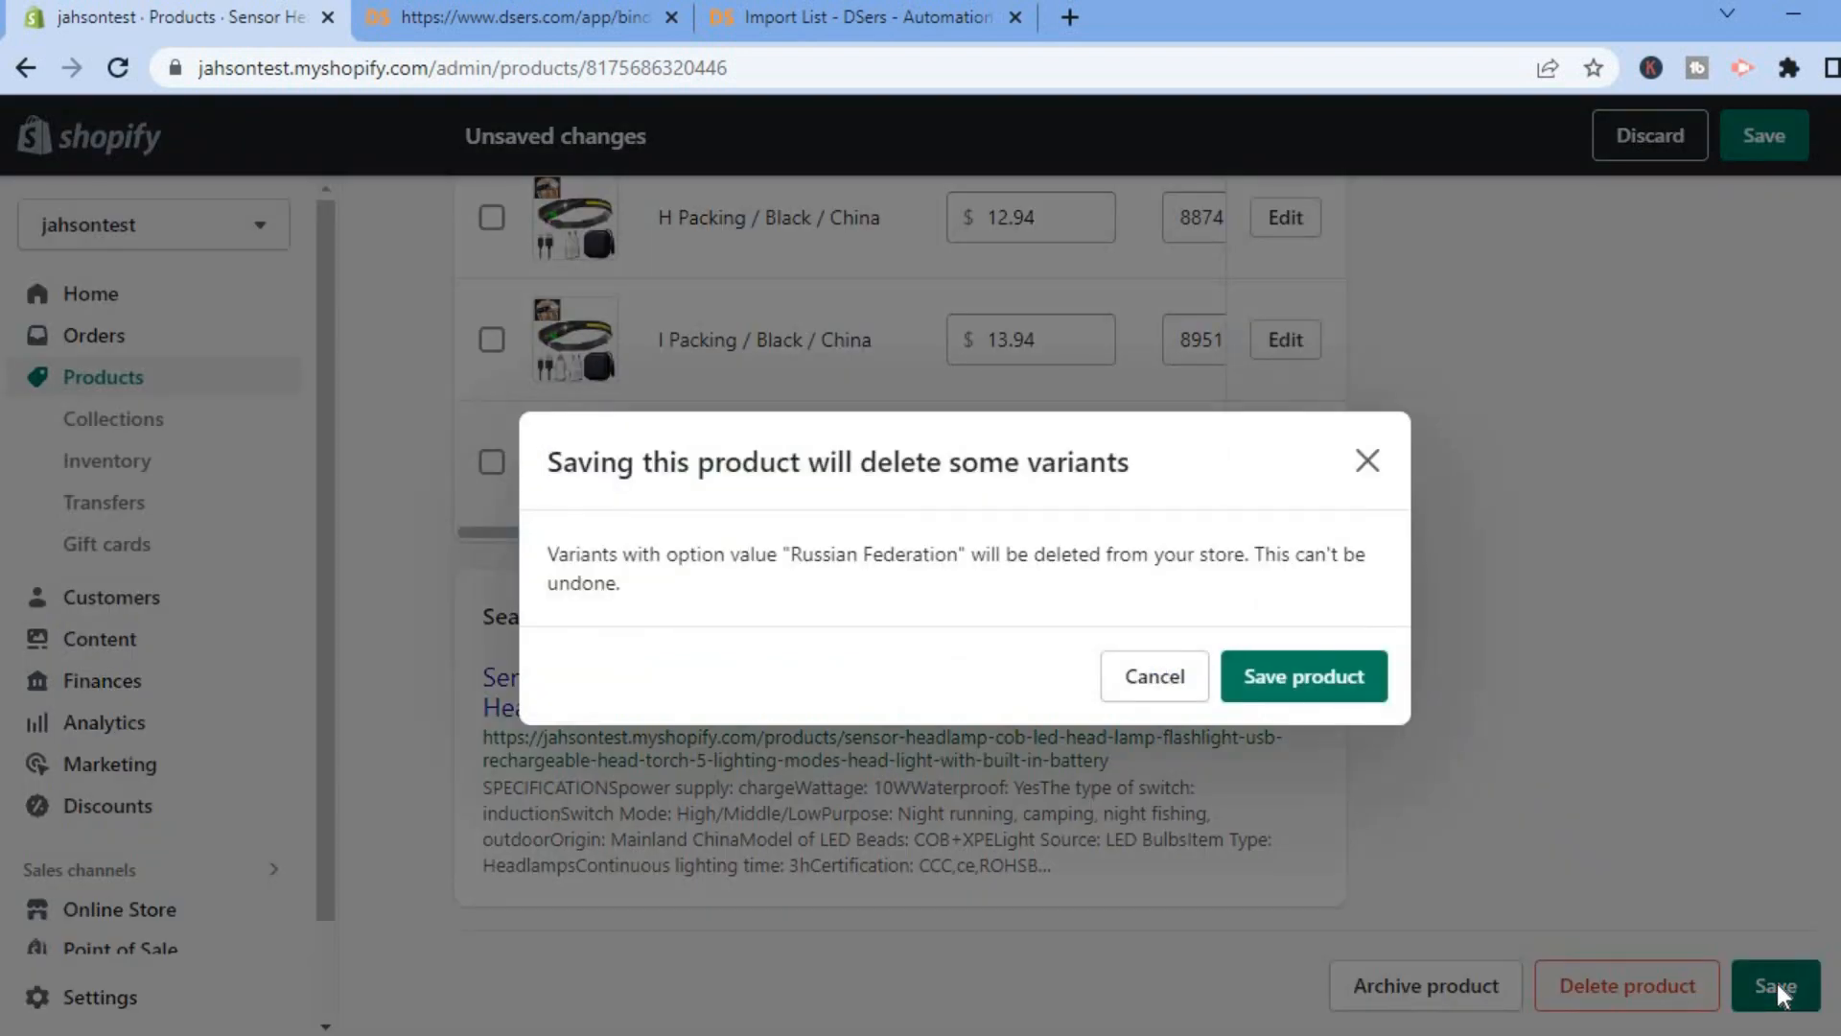
{"action": "left_click", "coordinate": [1272, 676]}
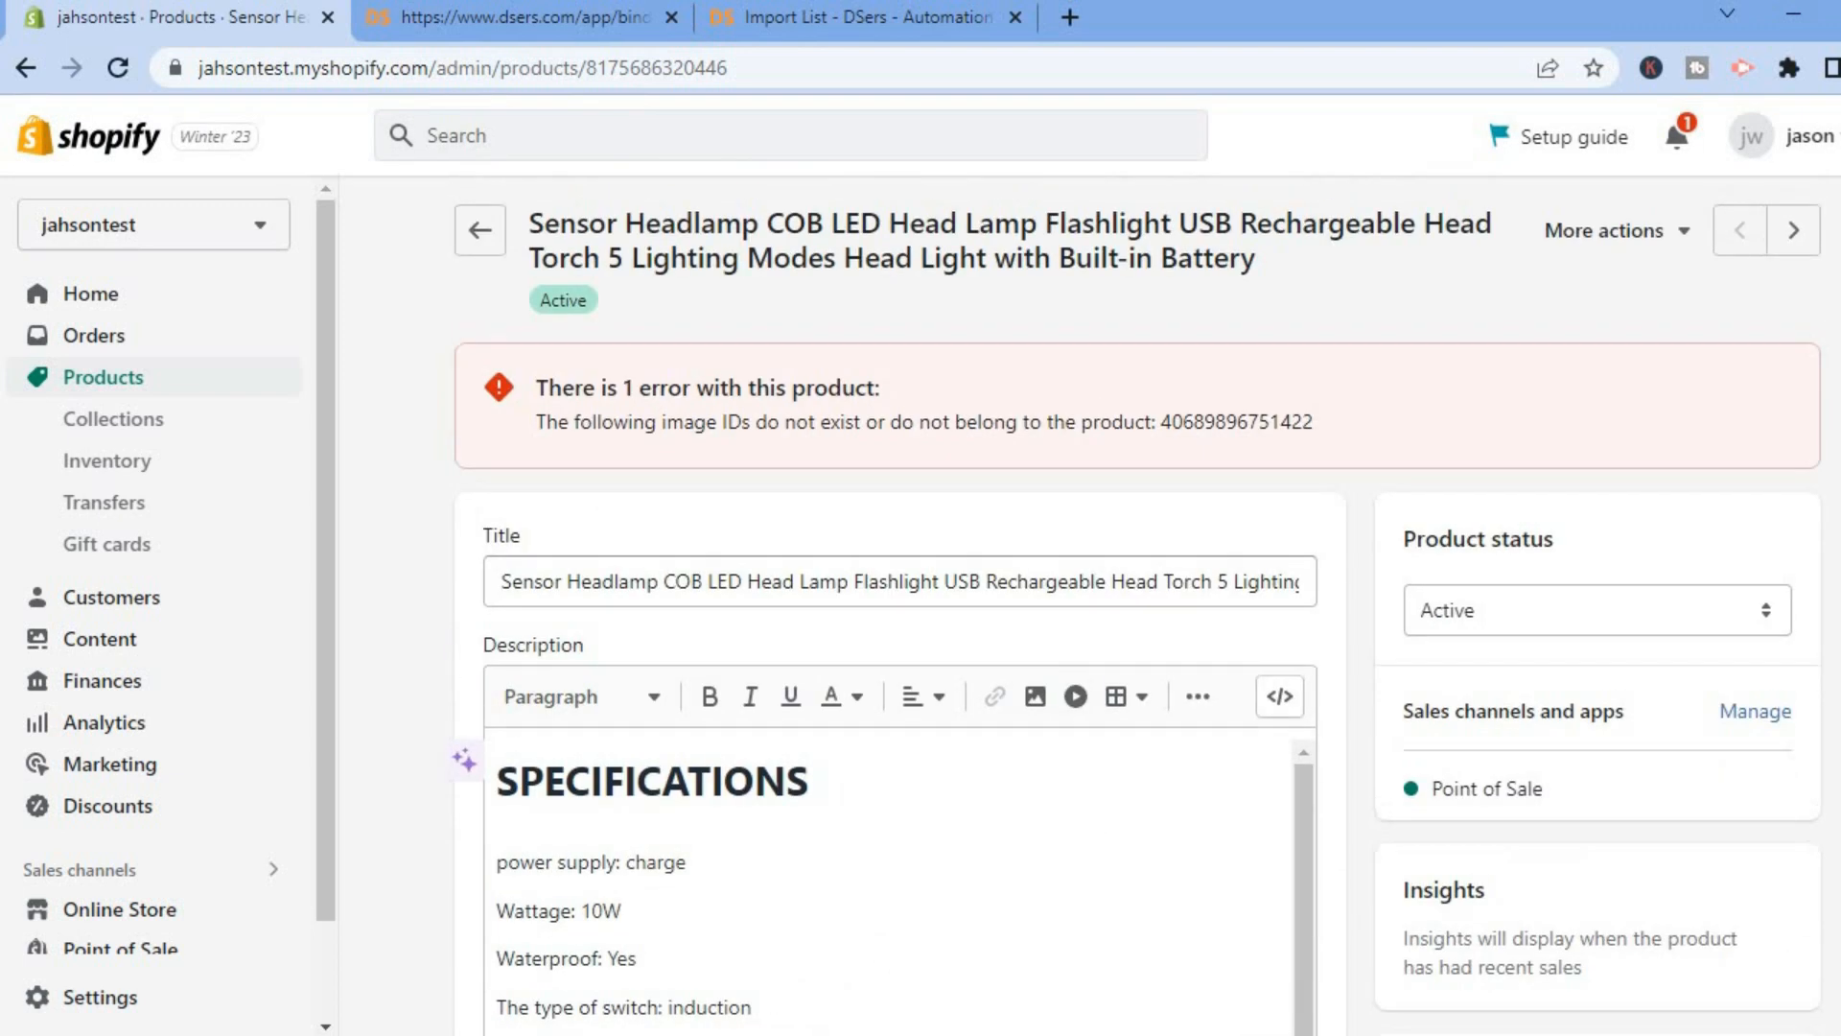
{"action": "scroll", "coordinate": [1089, 606], "scroll_direction": "down", "scroll_amount": 1}
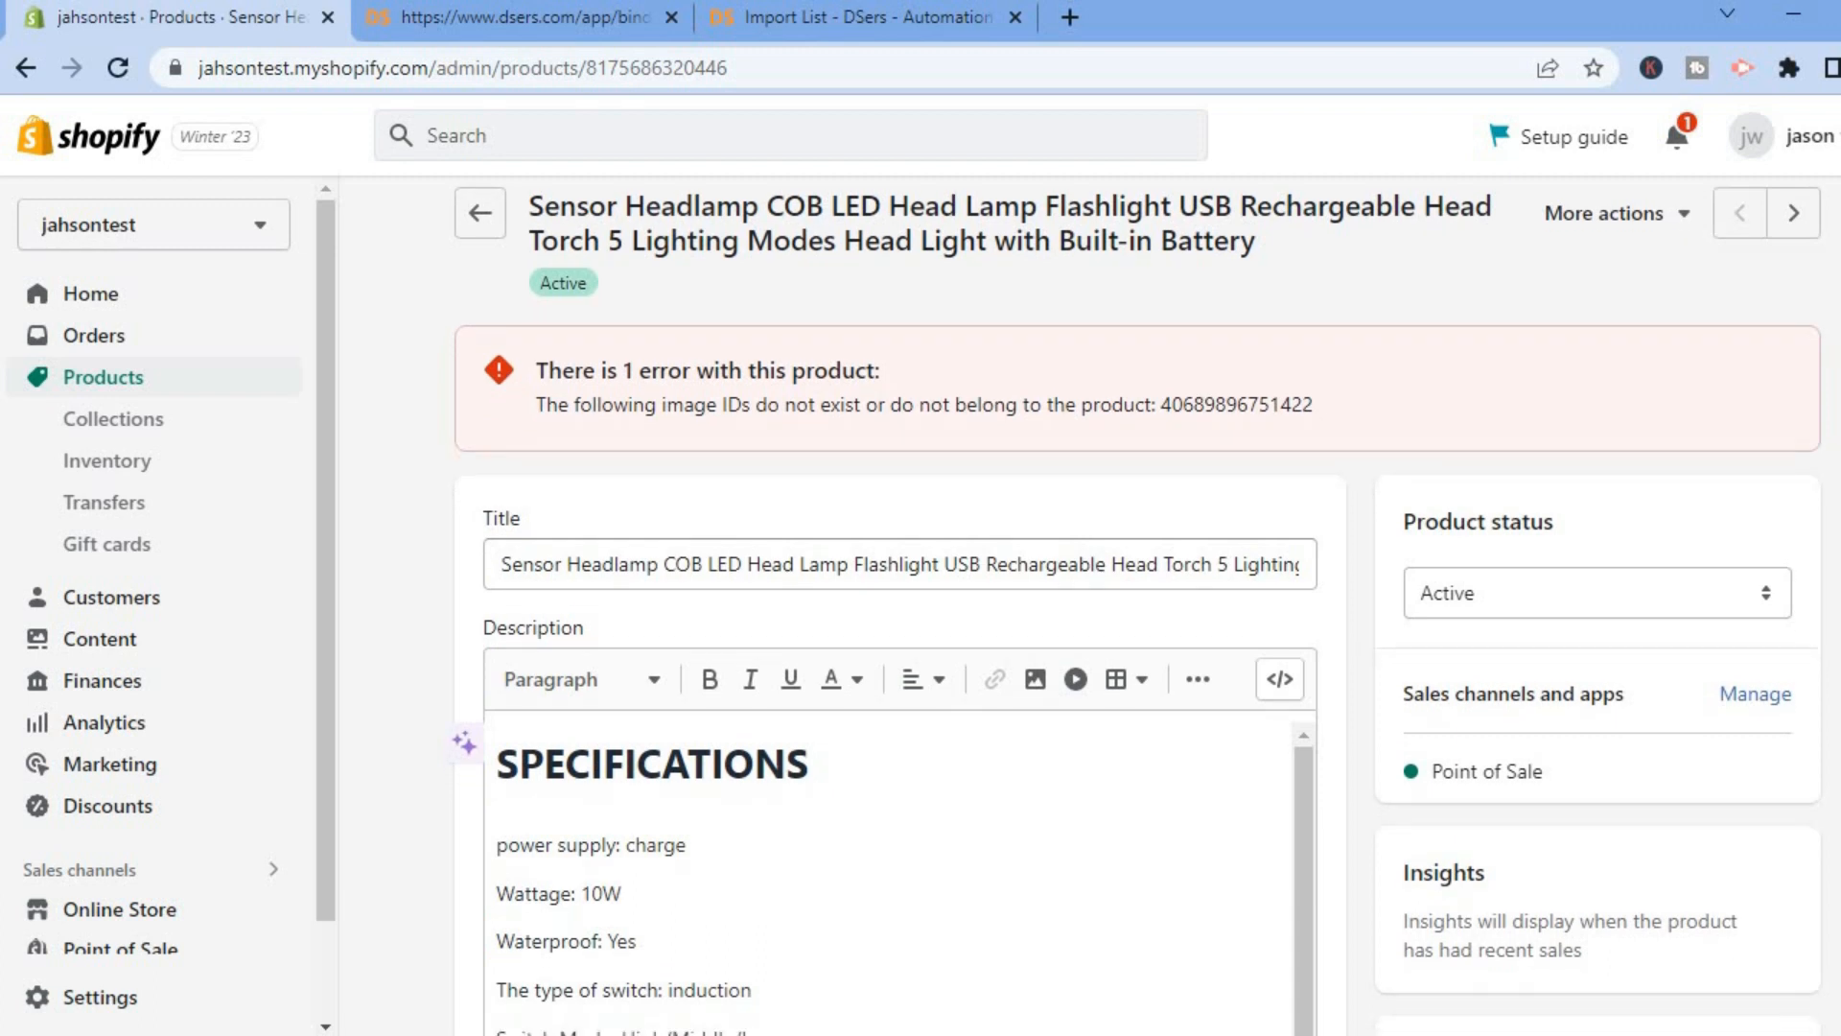
{"action": "scroll", "coordinate": [1136, 611], "scroll_direction": "up", "scroll_amount": 1}
{"action": "scroll", "coordinate": [669, 326], "scroll_direction": "down", "scroll_amount": 3}
{"action": "scroll", "coordinate": [668, 327], "scroll_direction": "up", "scroll_amount": 3}
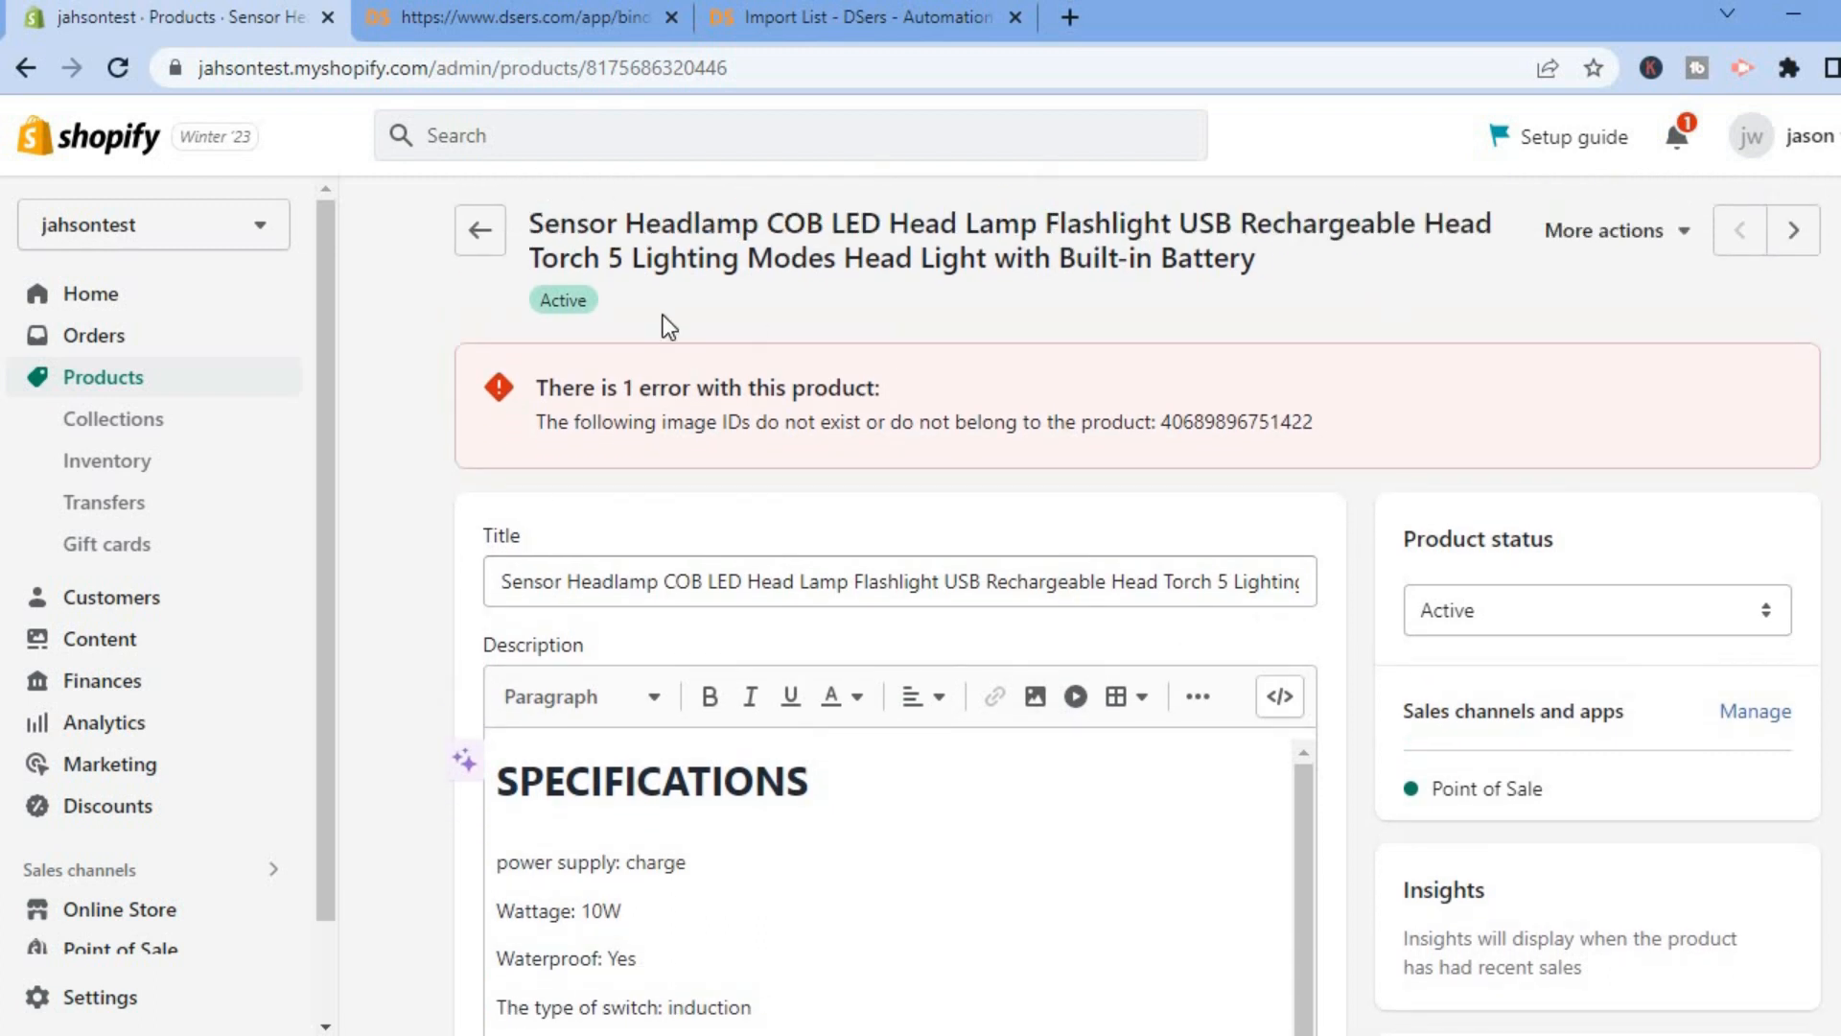
Return to the product list and preview the Sensor Headlamp on the online store.
{"action": "left_click", "coordinate": [483, 222]}
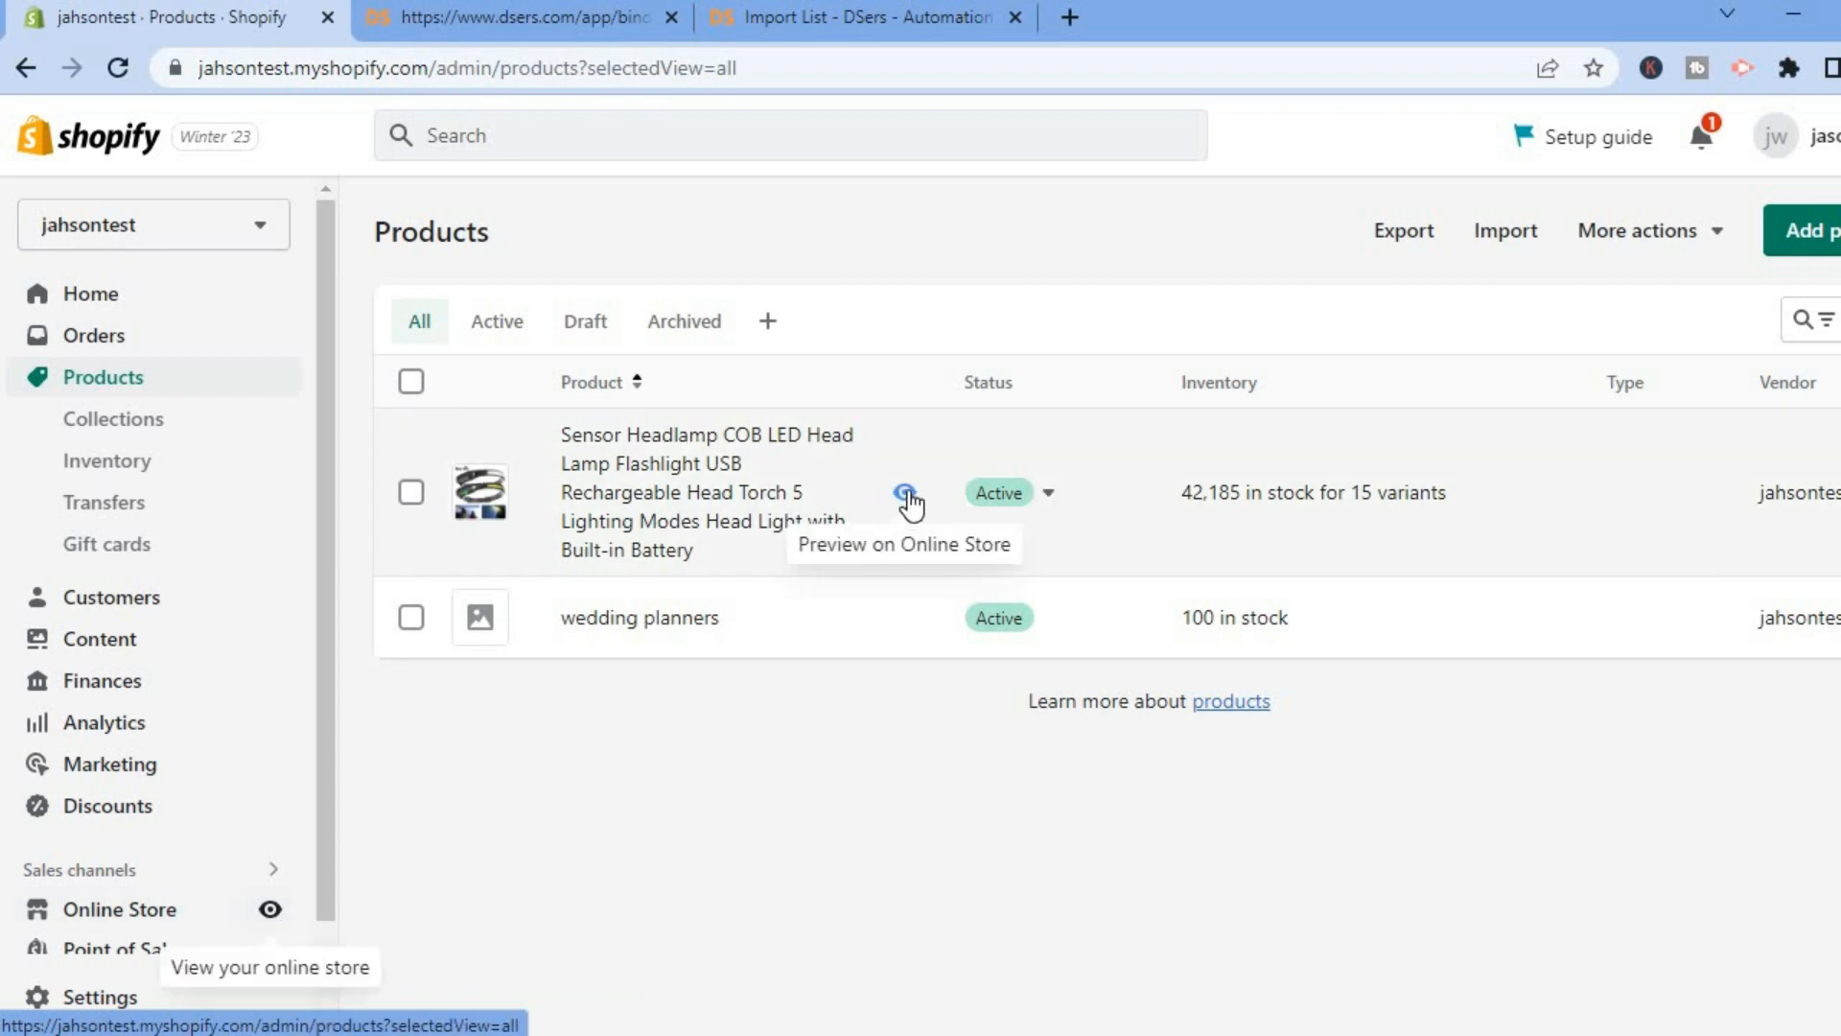
{"action": "left_click", "coordinate": [905, 493]}
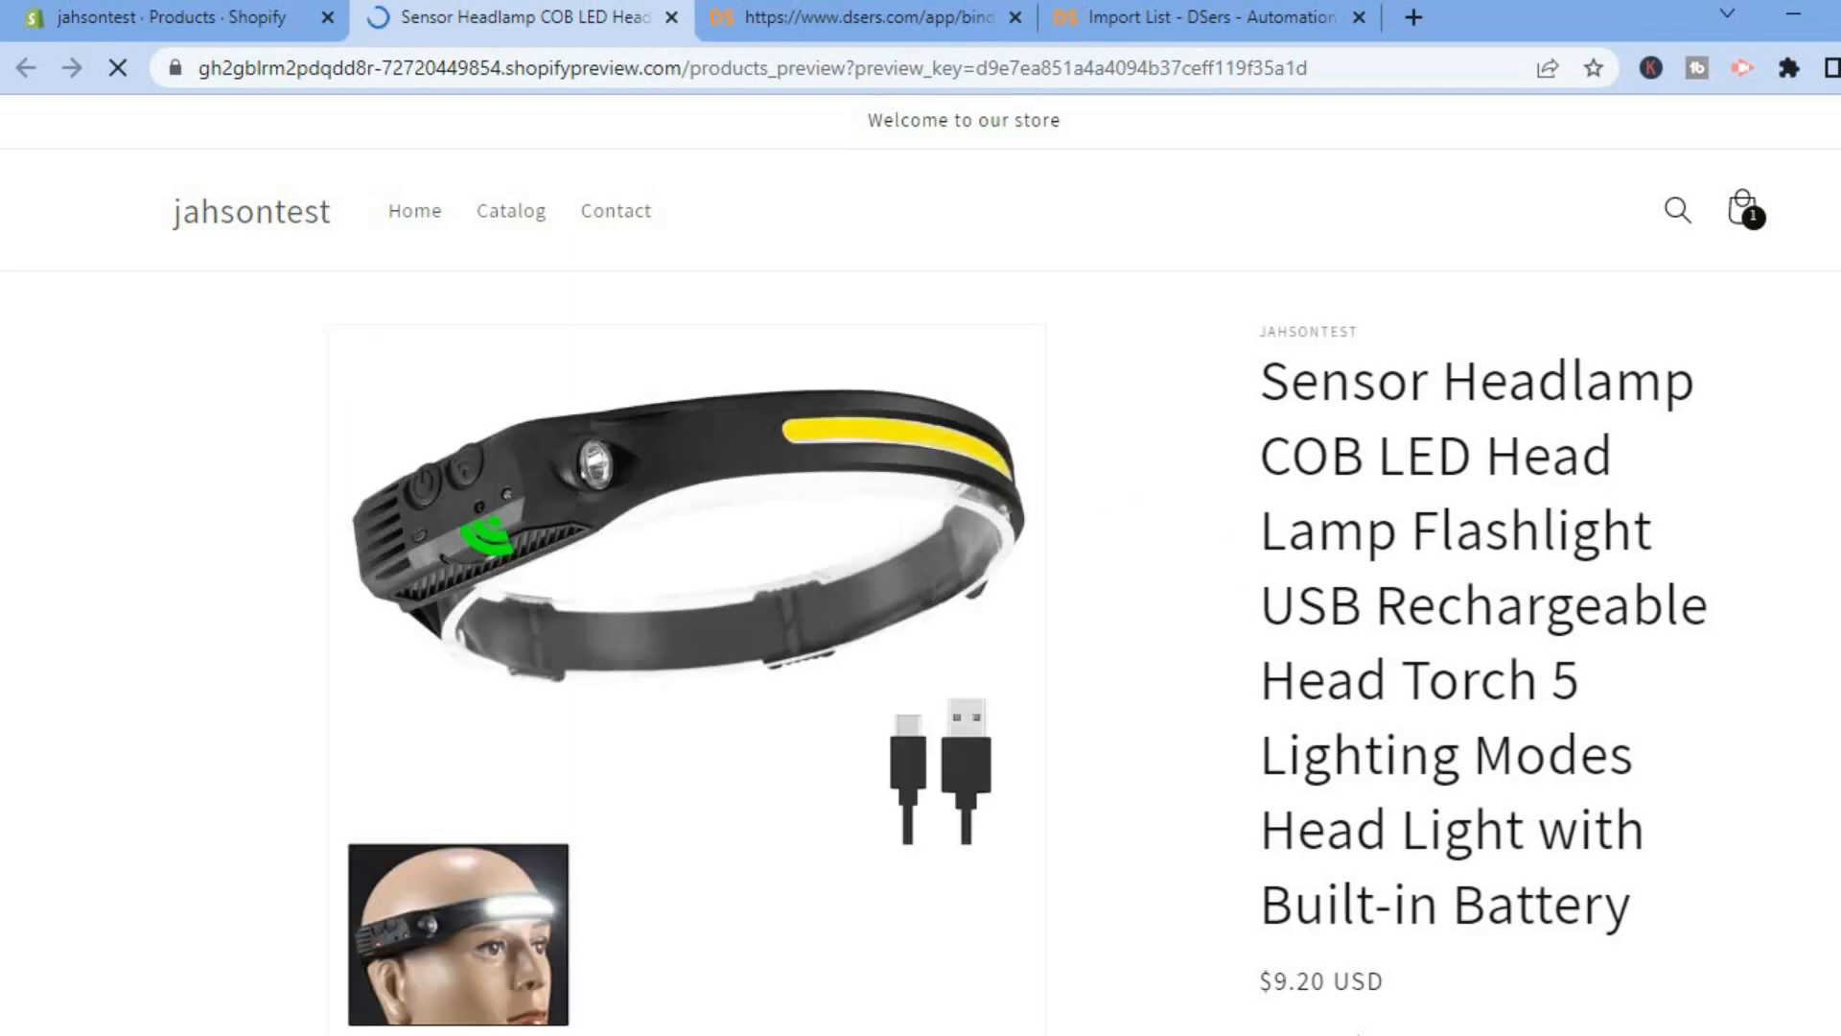
{"action": "scroll", "coordinate": [1779, 517], "scroll_direction": "down", "scroll_amount": 6}
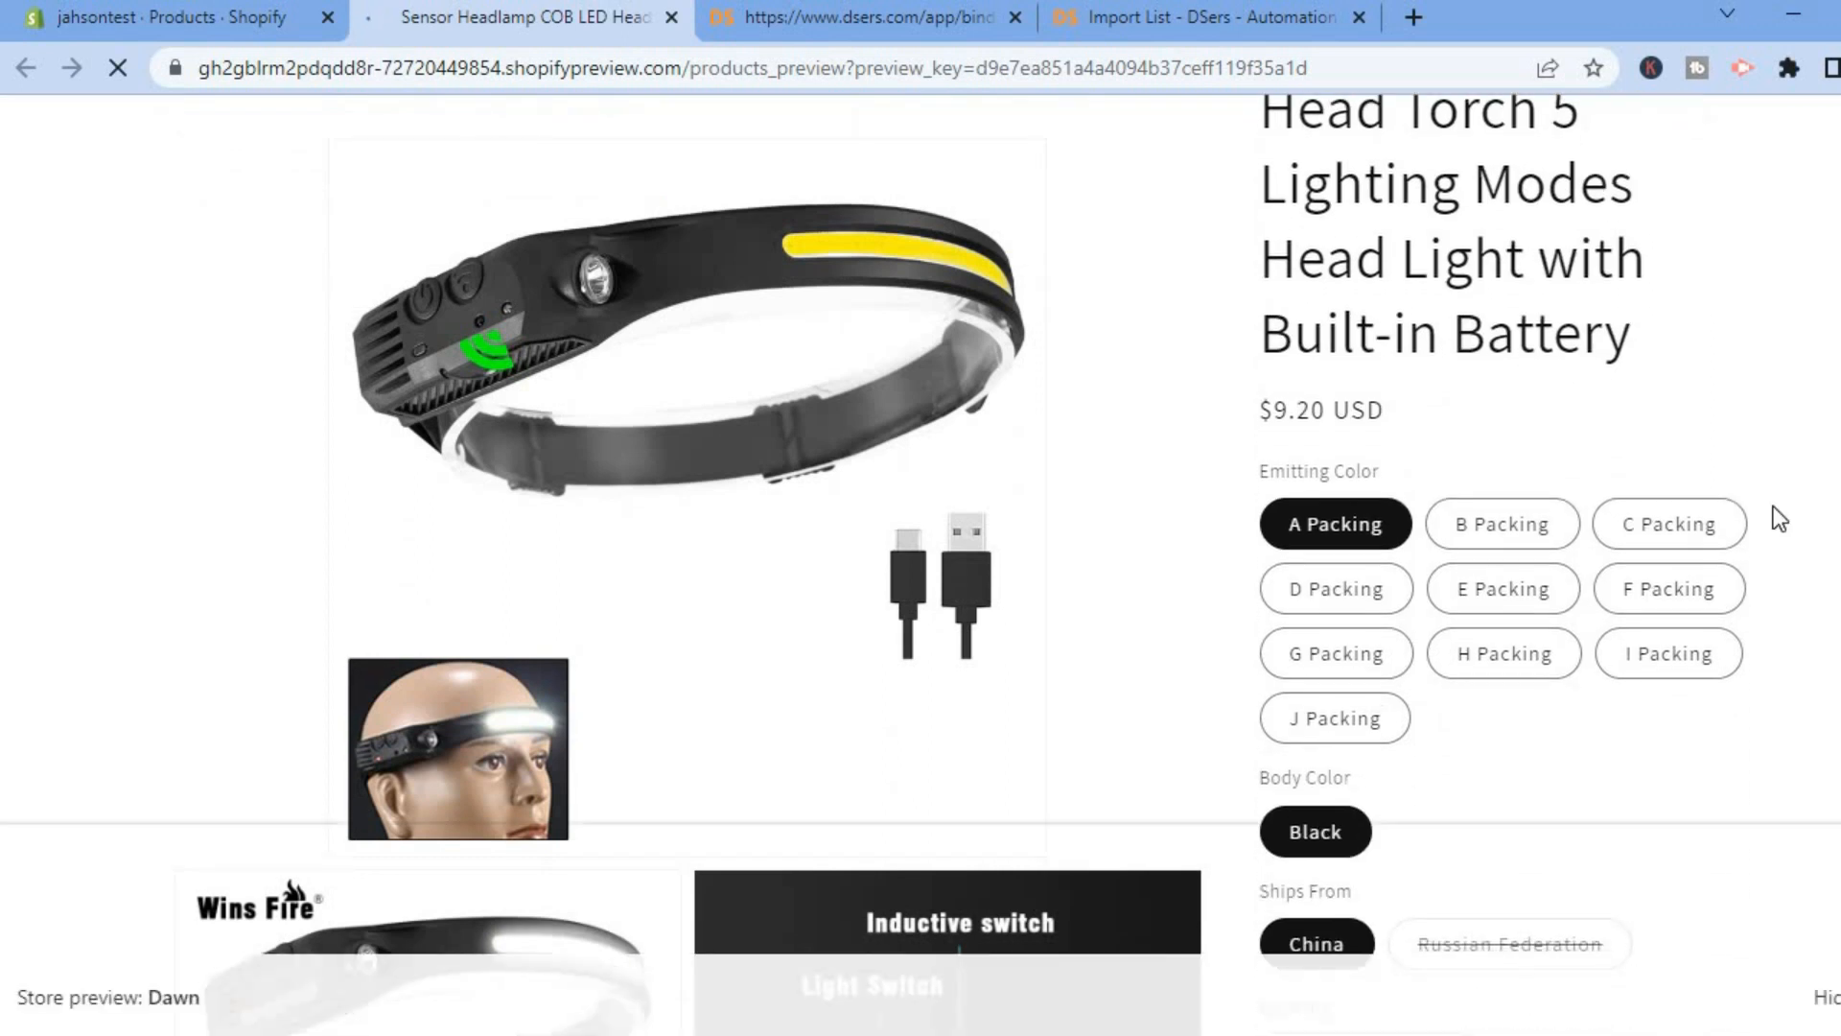
Try the A to J Packing choices under Emitting Color in the store preview to compare their images and prices.
{"action": "left_click", "coordinate": [1504, 535]}
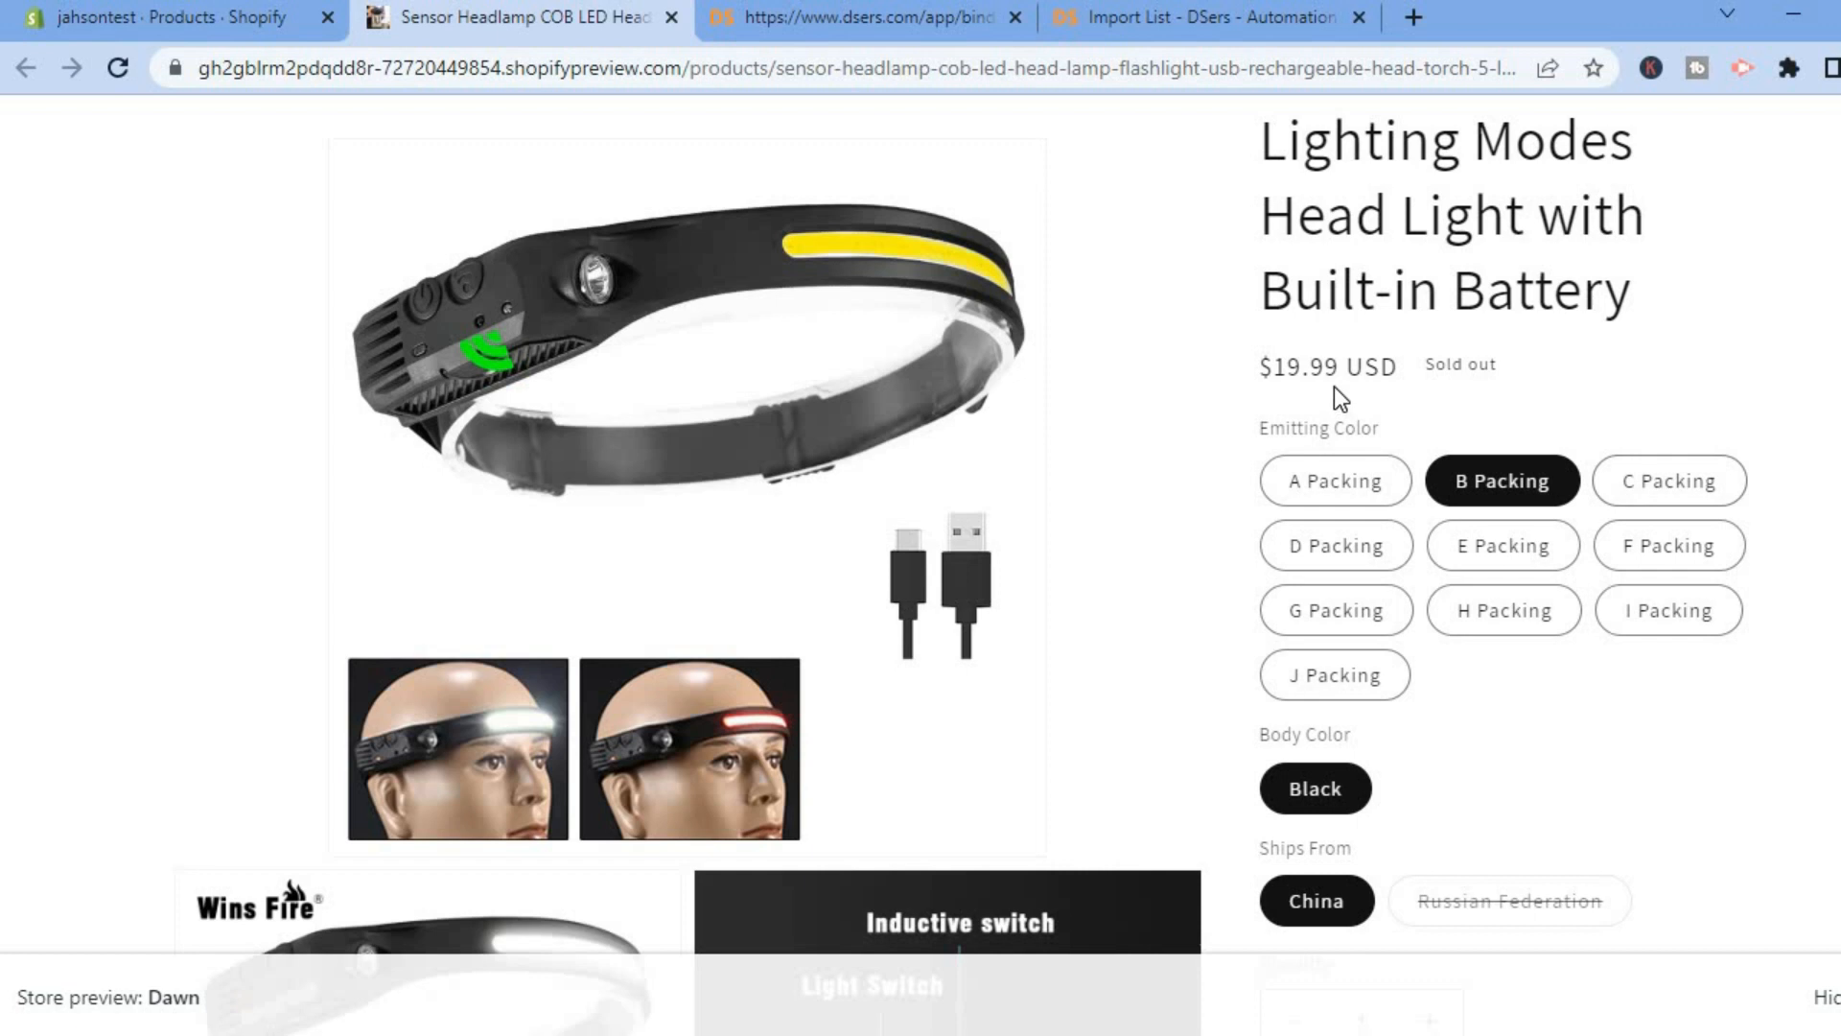
{"action": "left_click", "coordinate": [1688, 501]}
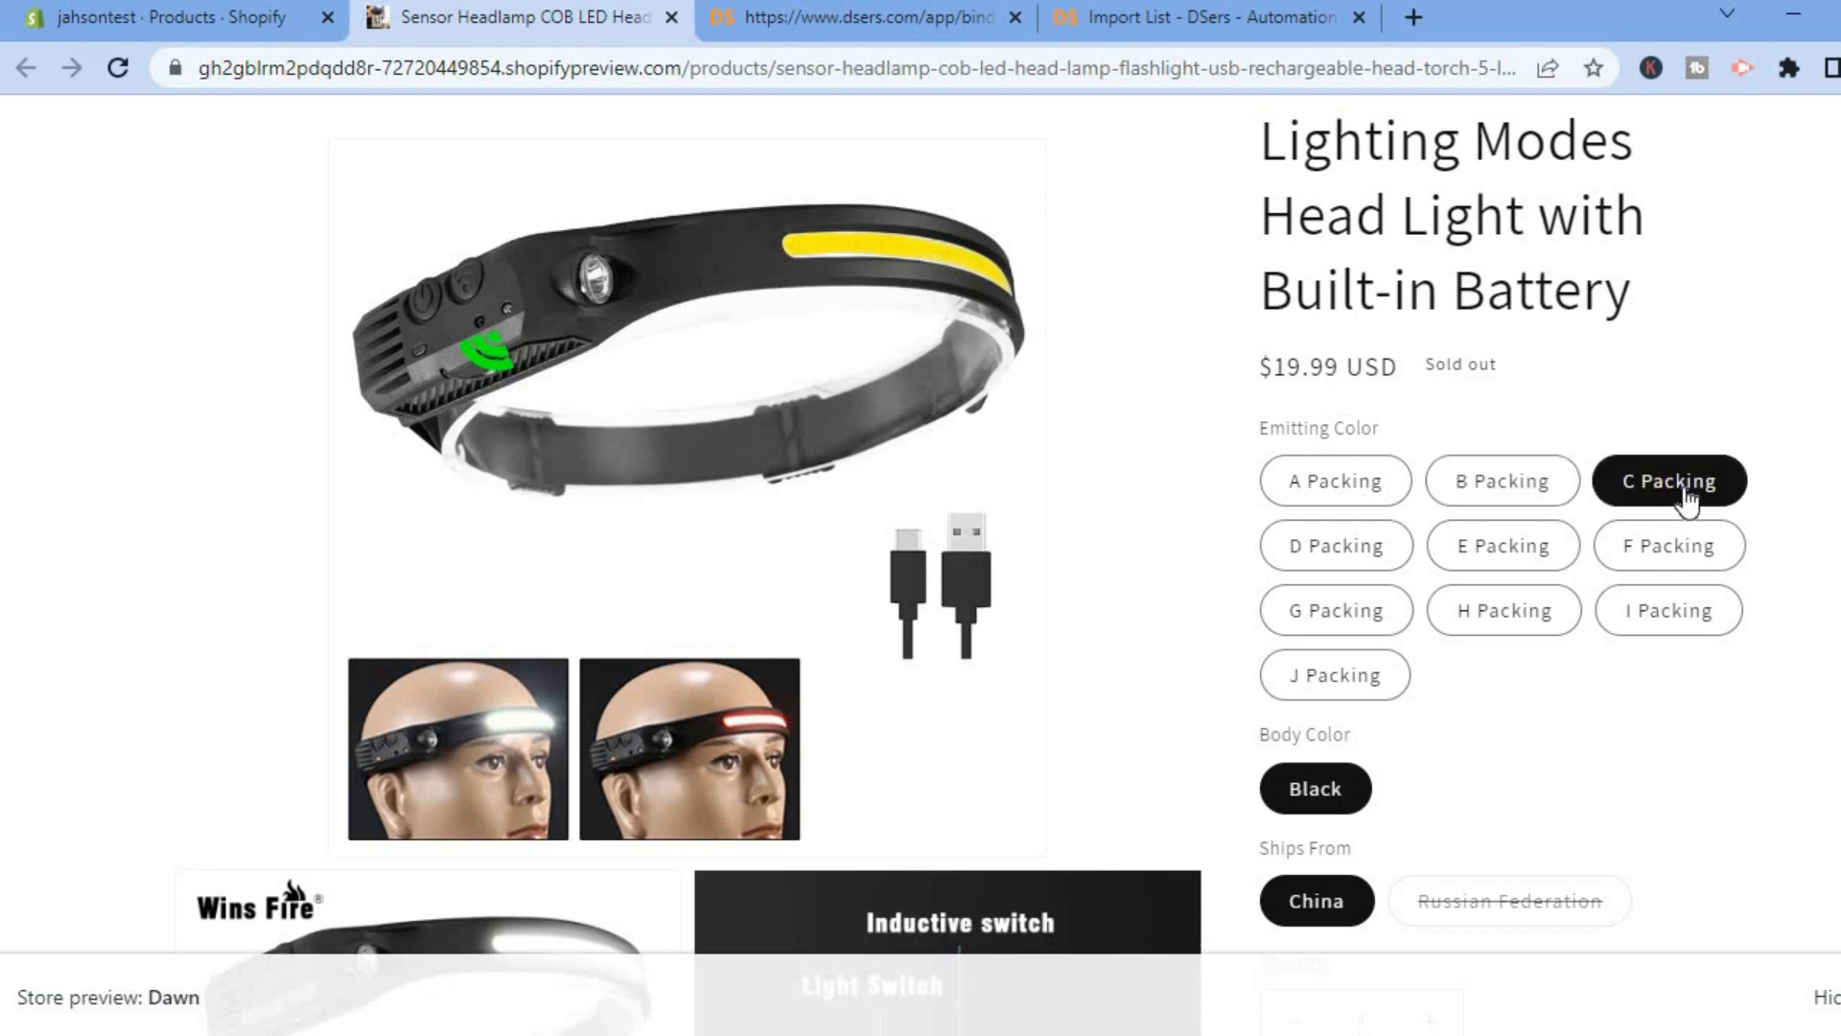
{"action": "left_click", "coordinate": [1331, 548]}
{"action": "scroll", "coordinate": [1439, 537], "scroll_direction": "down", "scroll_amount": 1}
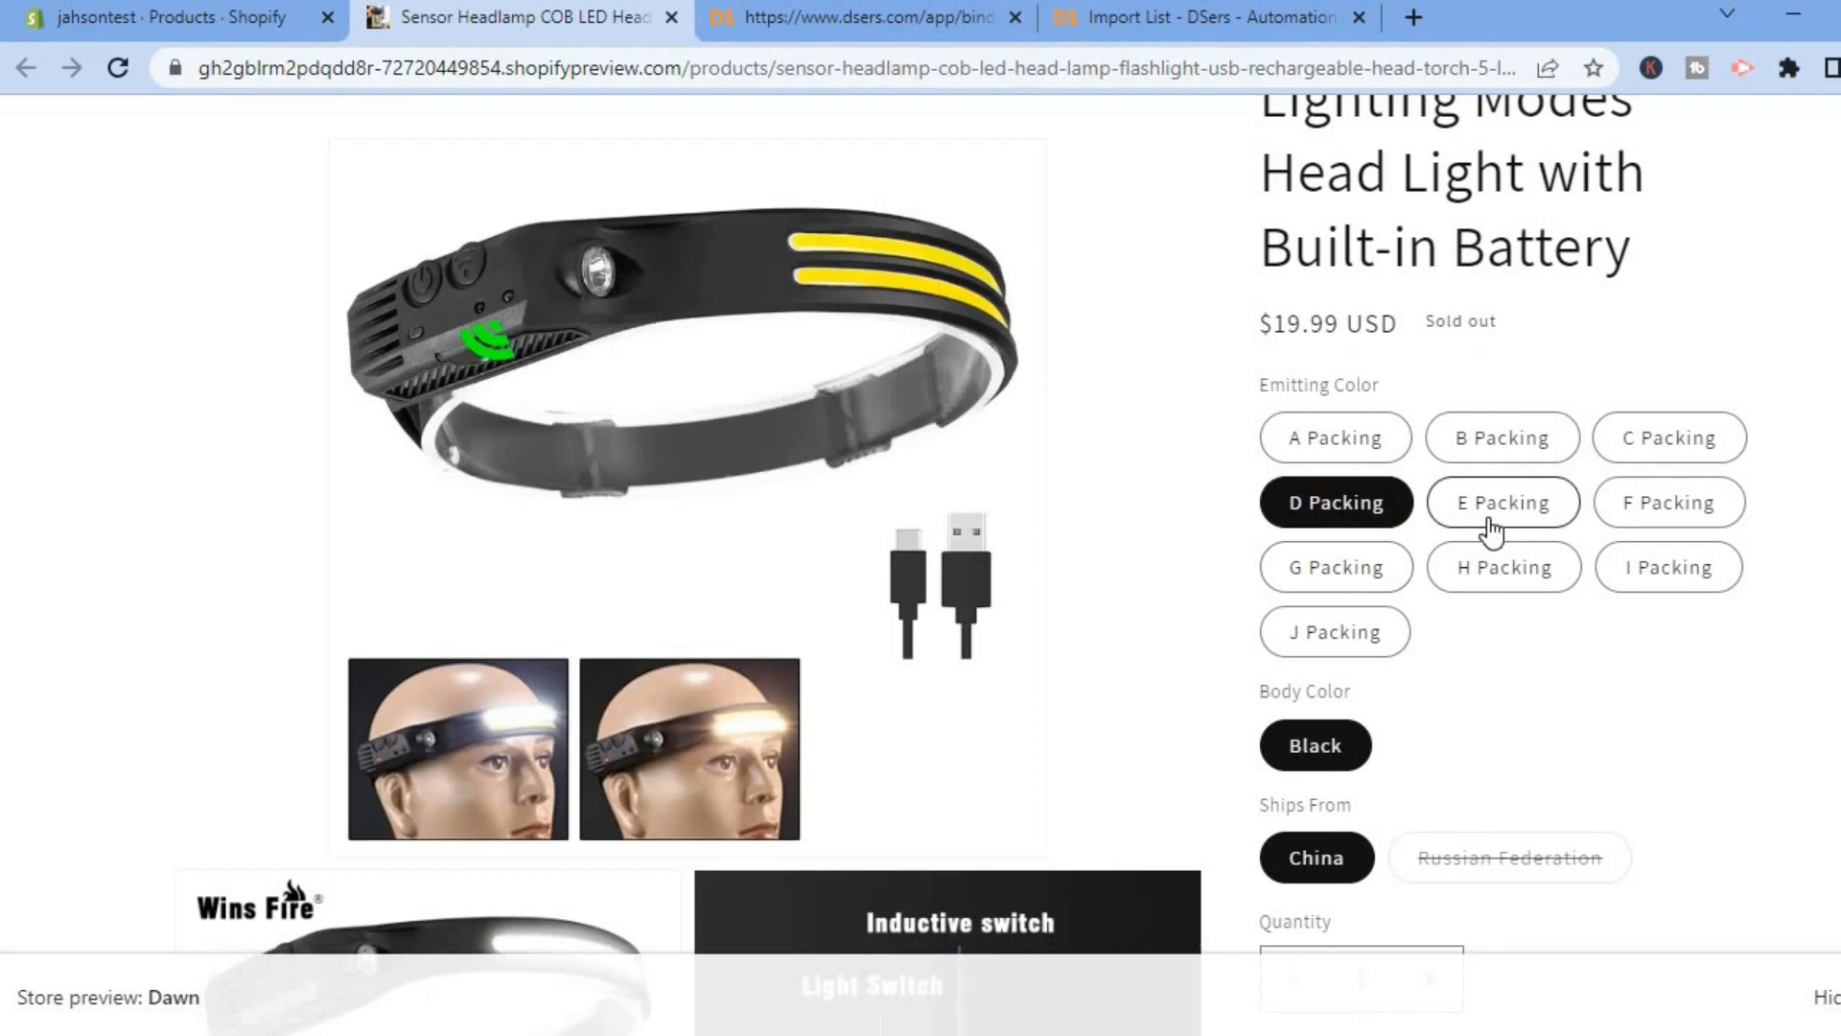
{"action": "left_click", "coordinate": [1492, 527]}
{"action": "scroll", "coordinate": [1595, 505], "scroll_direction": "down", "scroll_amount": 1}
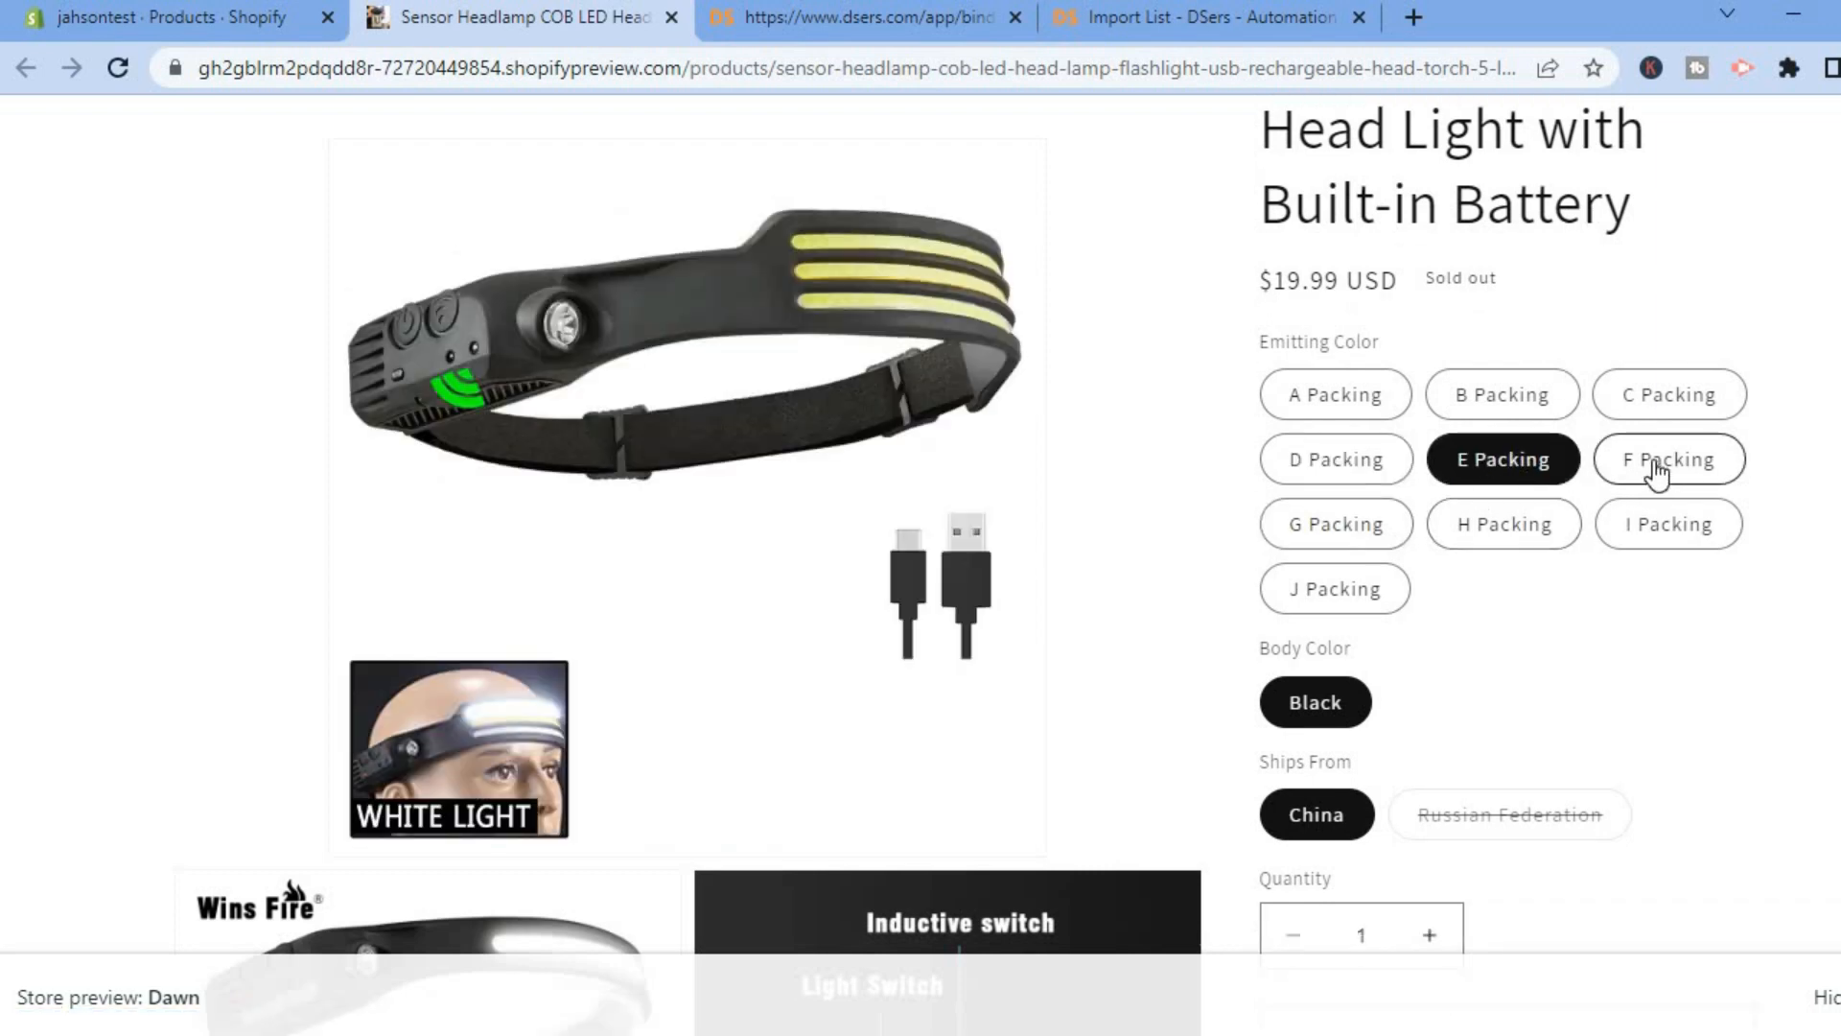
{"action": "left_click", "coordinate": [1657, 469]}
{"action": "scroll", "coordinate": [1657, 480], "scroll_direction": "down", "scroll_amount": 1}
{"action": "left_click", "coordinate": [1658, 496]}
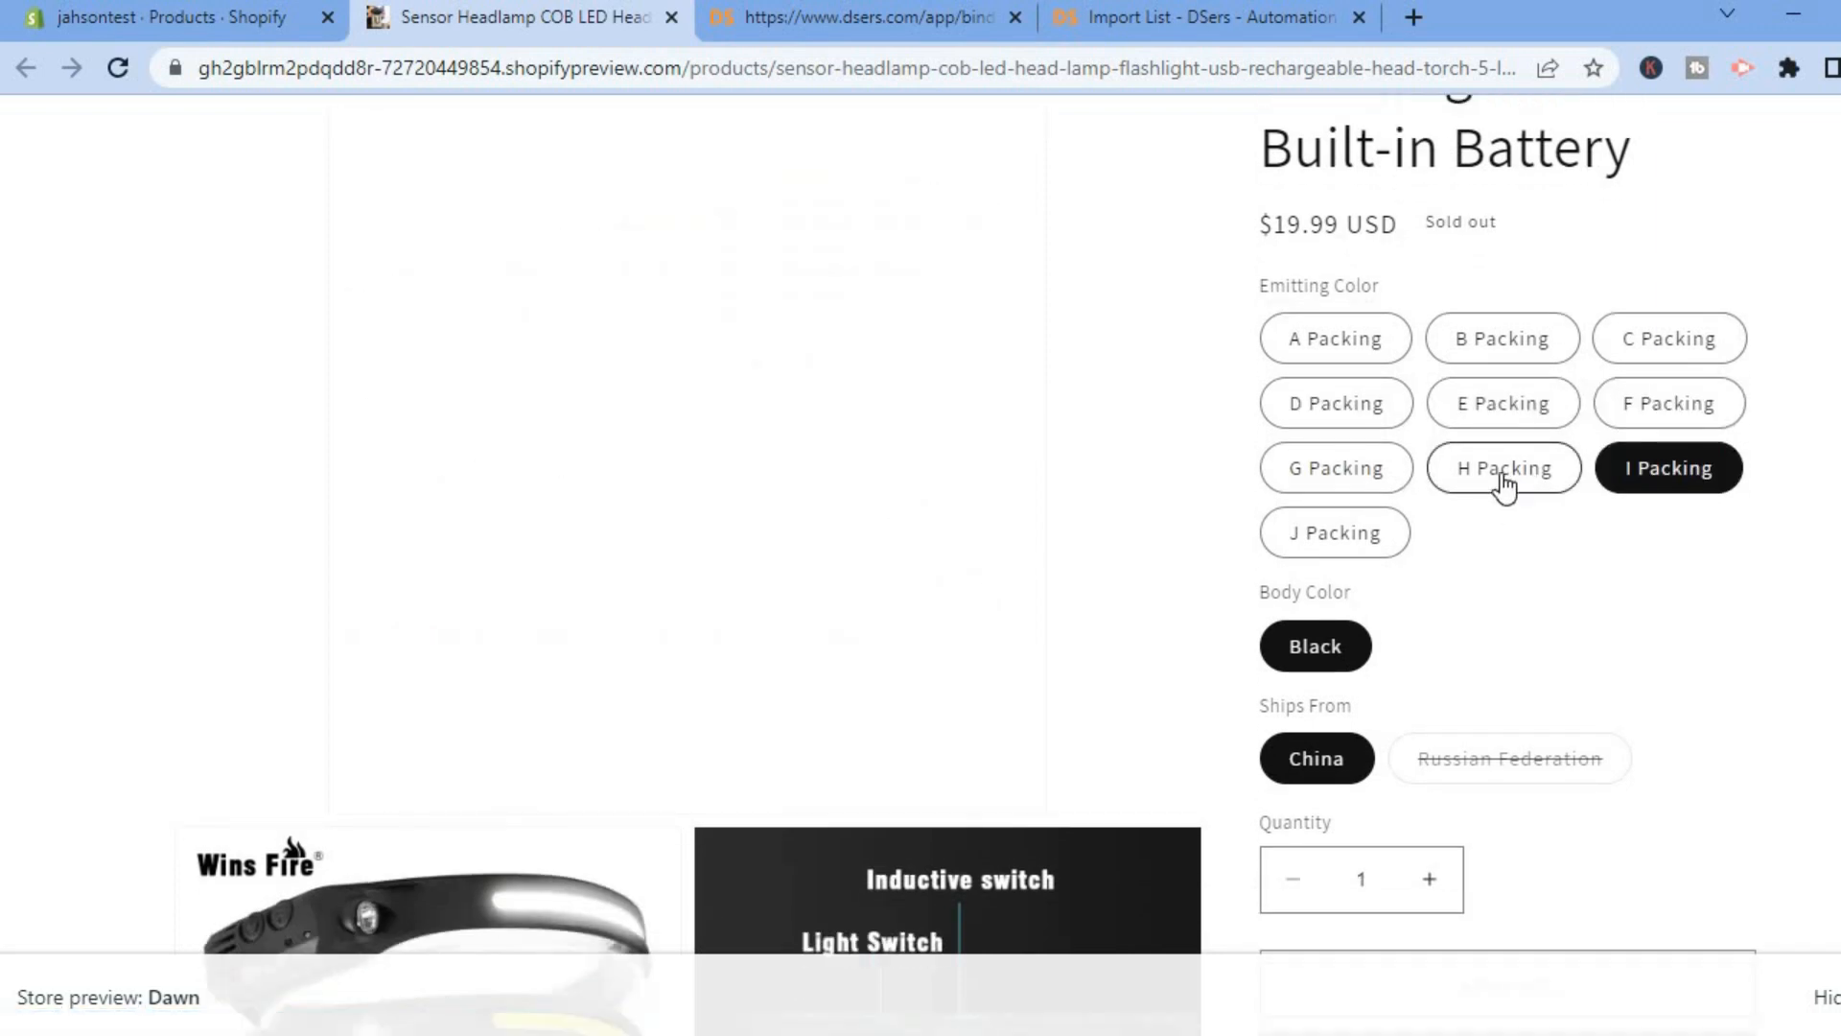
{"action": "left_click", "coordinate": [1491, 479]}
{"action": "left_click", "coordinate": [1328, 475]}
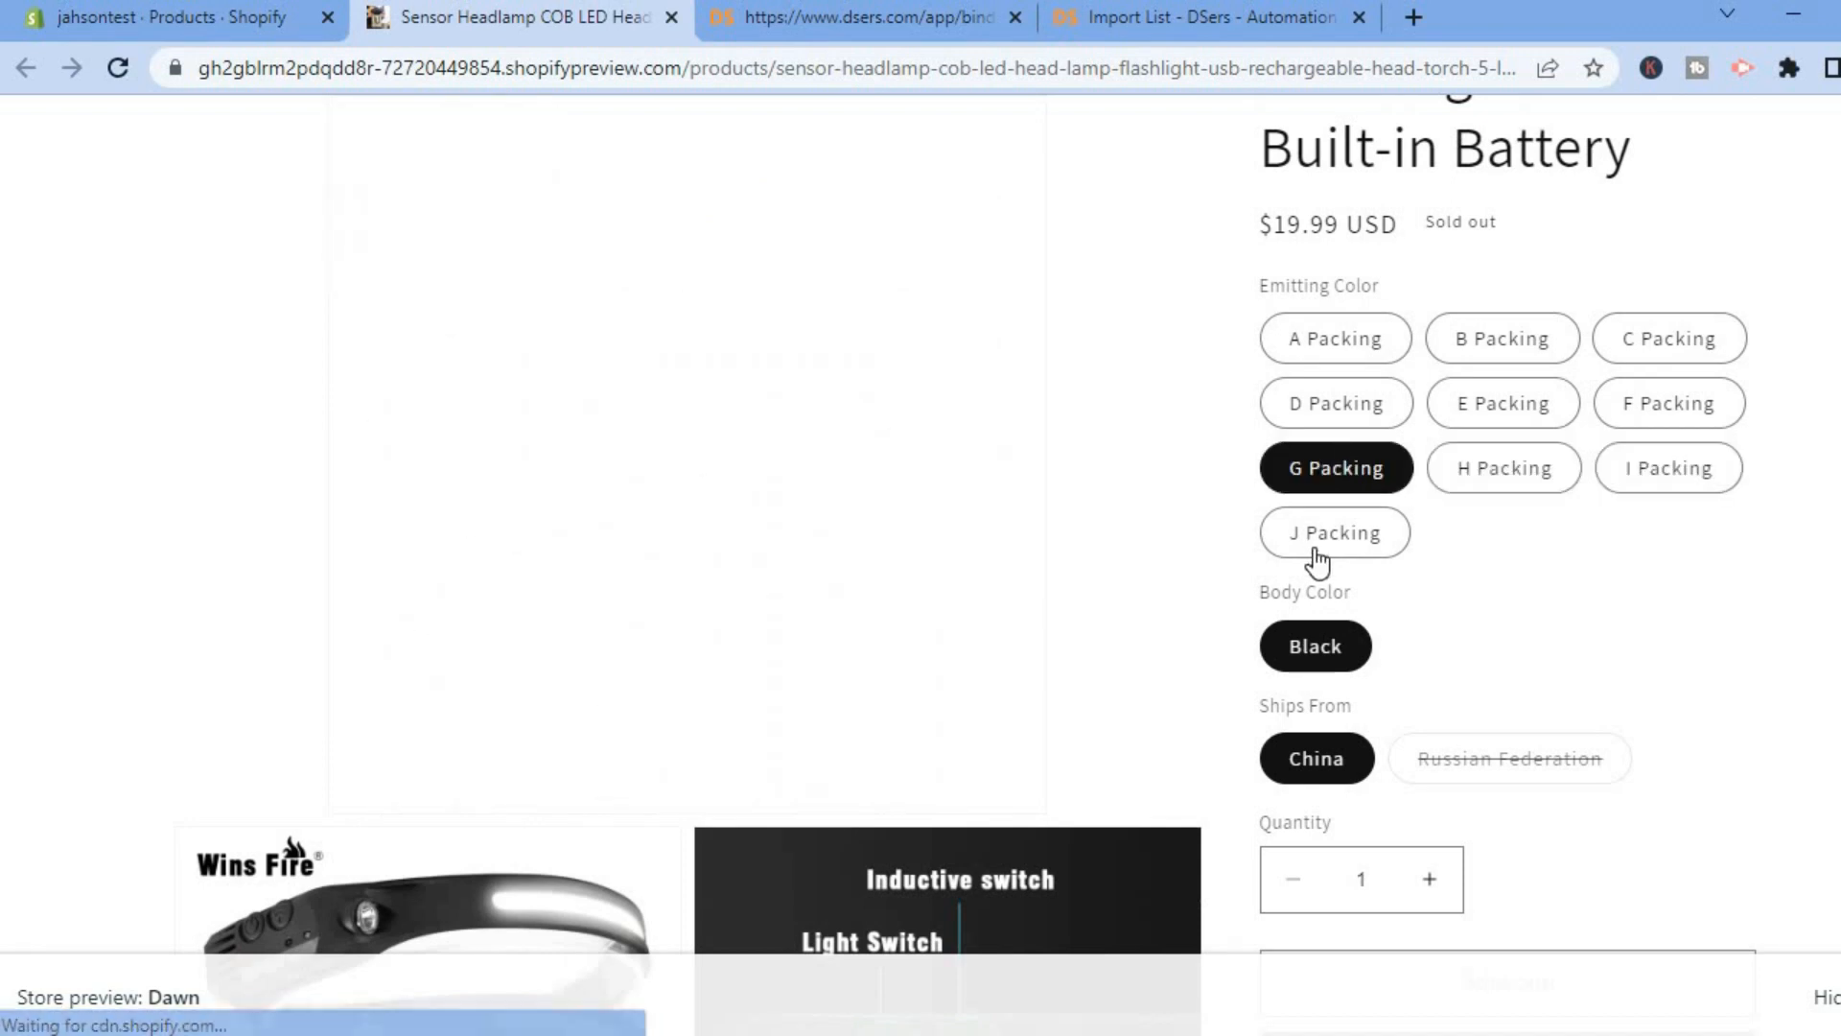
{"action": "left_click", "coordinate": [1316, 560]}
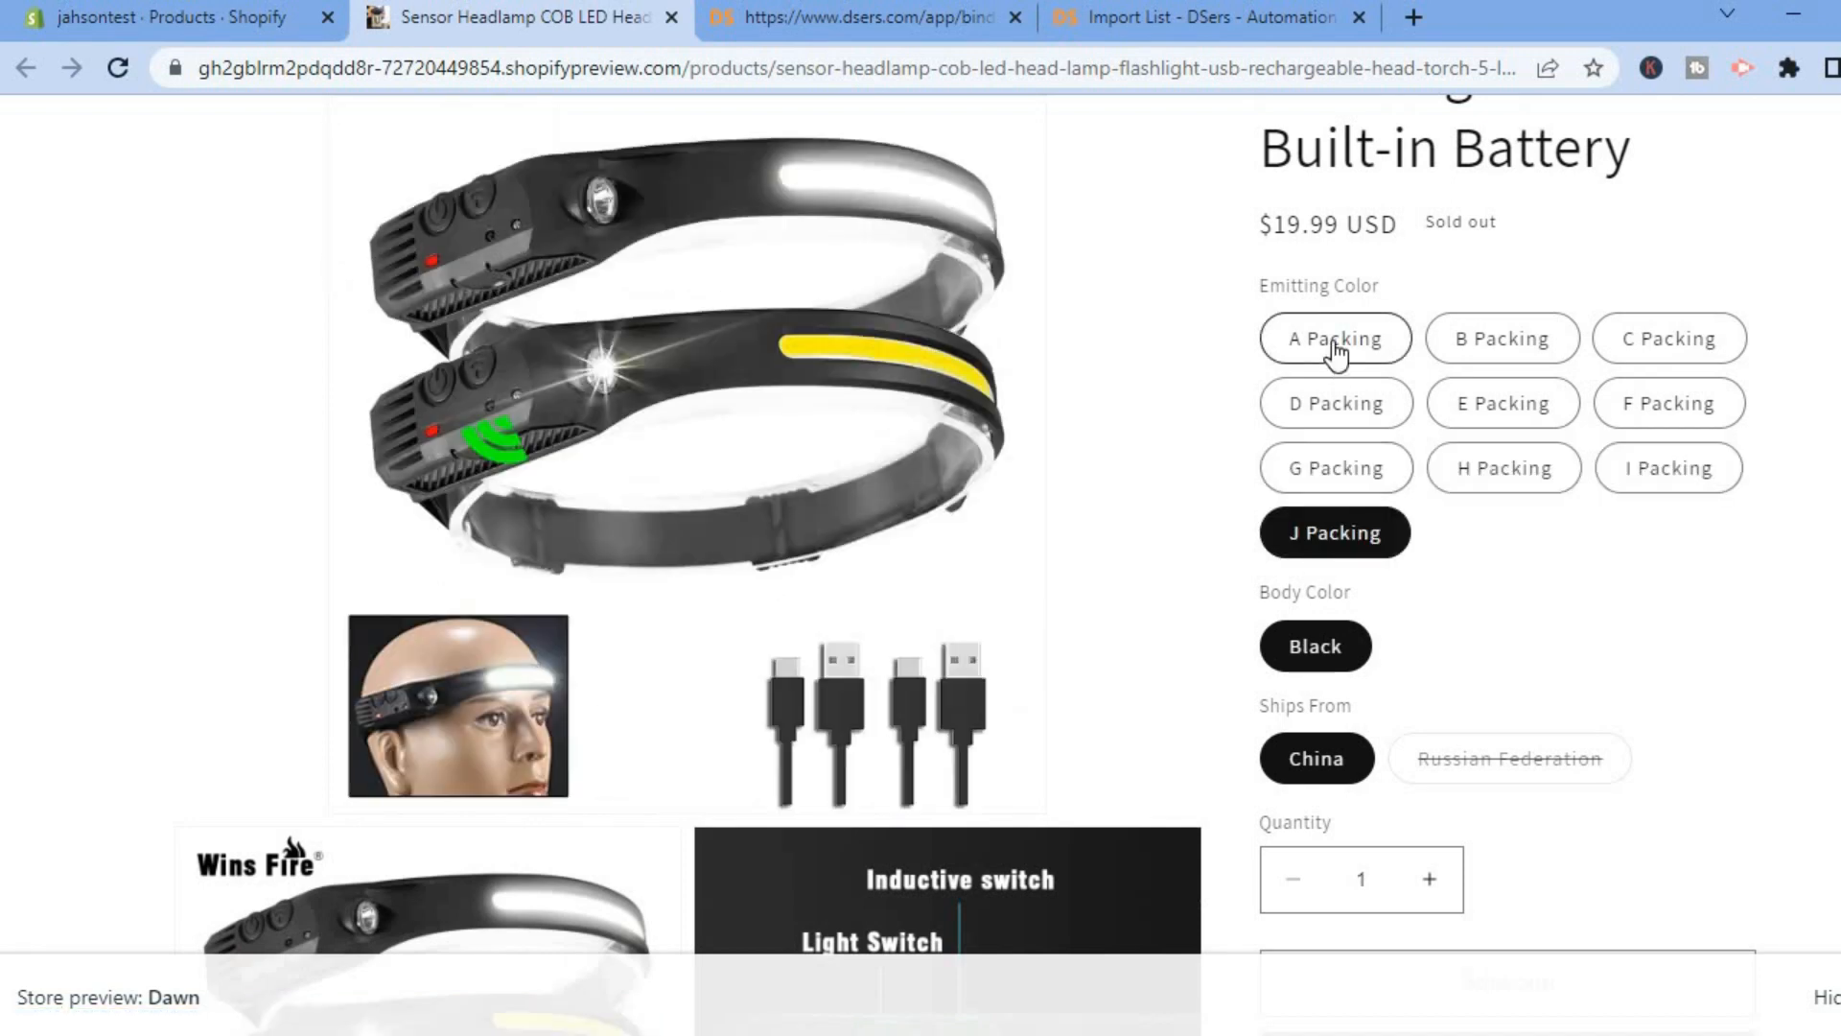
{"action": "left_click", "coordinate": [1336, 347]}
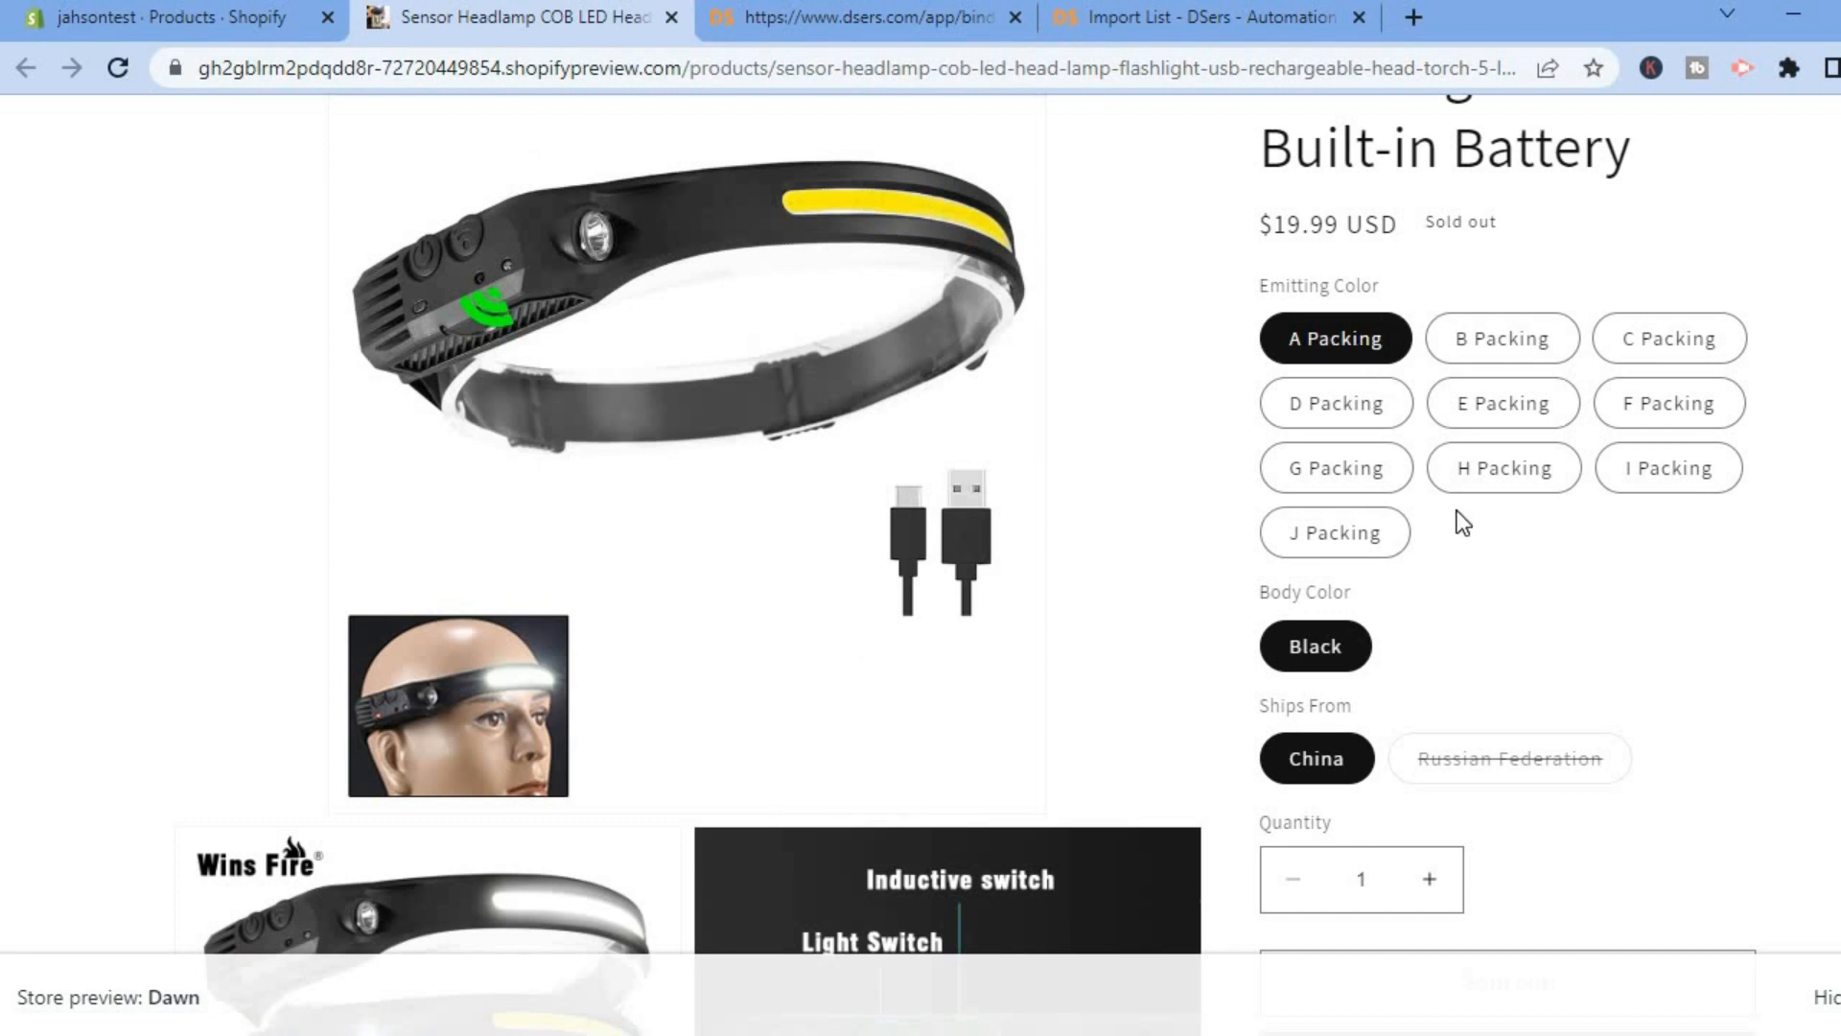
{"action": "left_click", "coordinate": [1549, 343]}
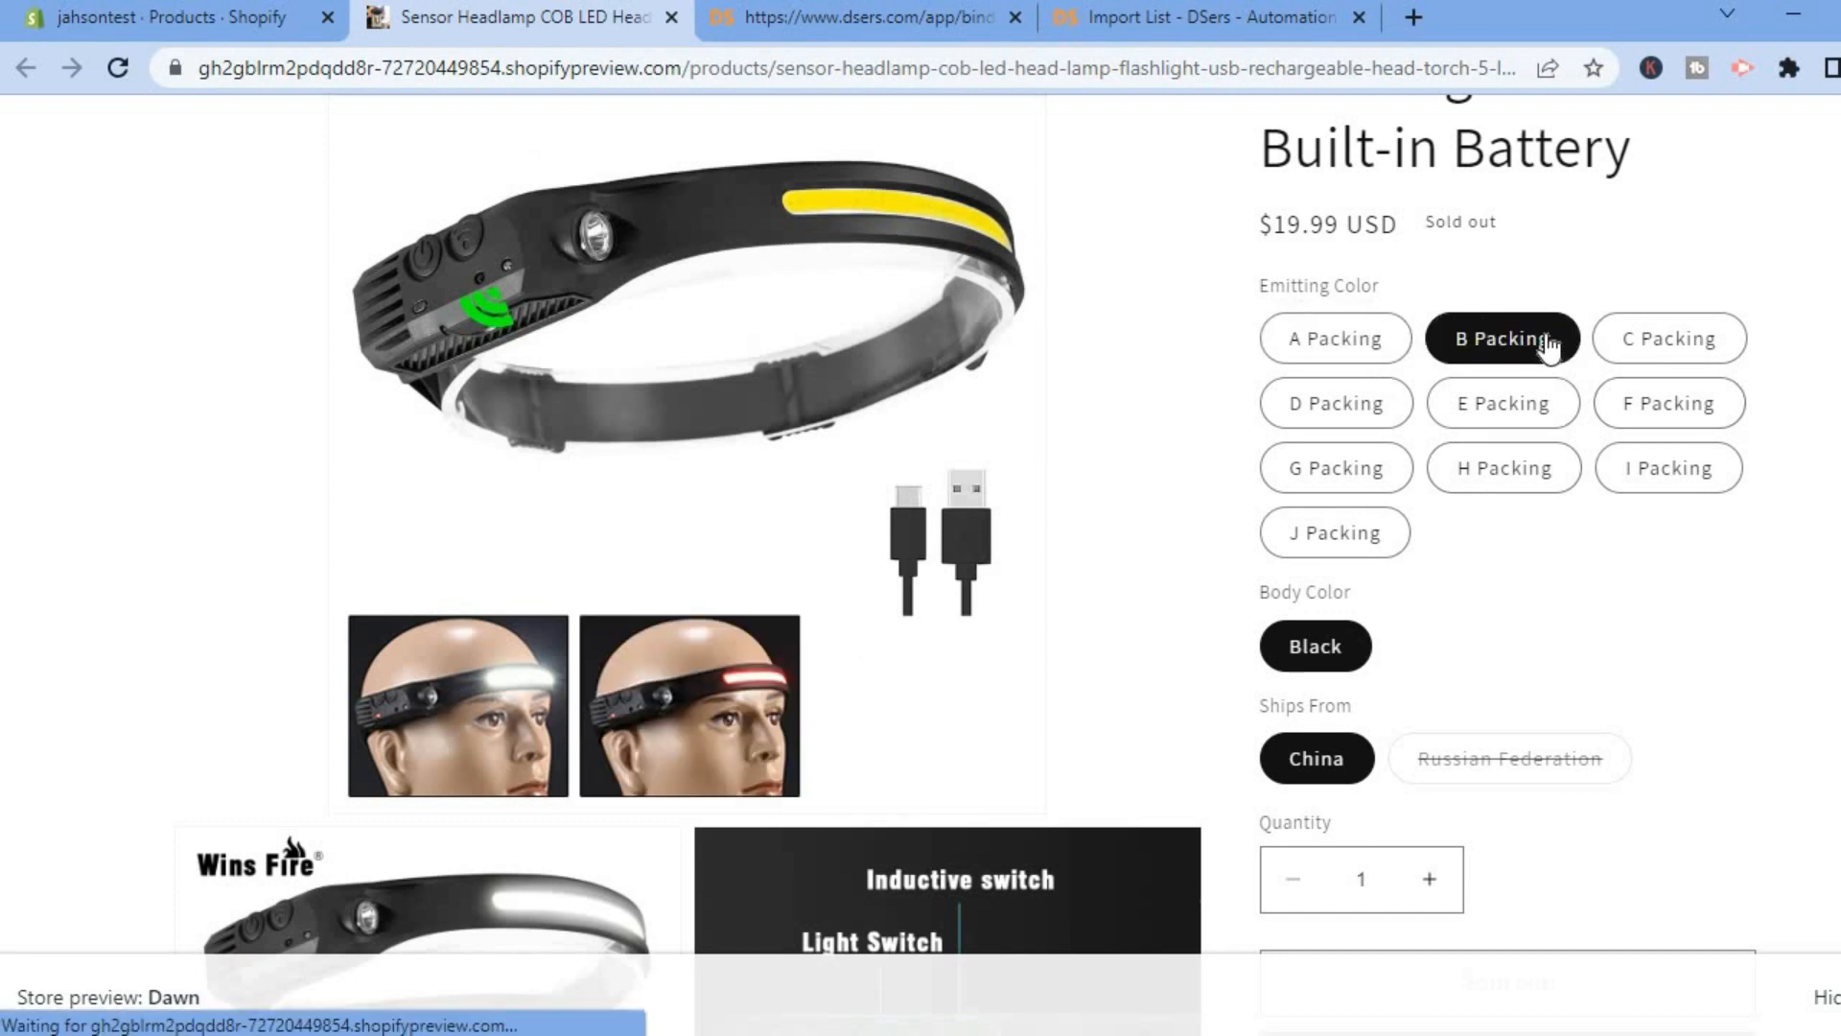
Review the gallery images and specifications down to the preview page's footer, then select A Packing as the Emitting Color again.
{"action": "scroll", "coordinate": [921, 564], "scroll_direction": "down", "scroll_amount": 15}
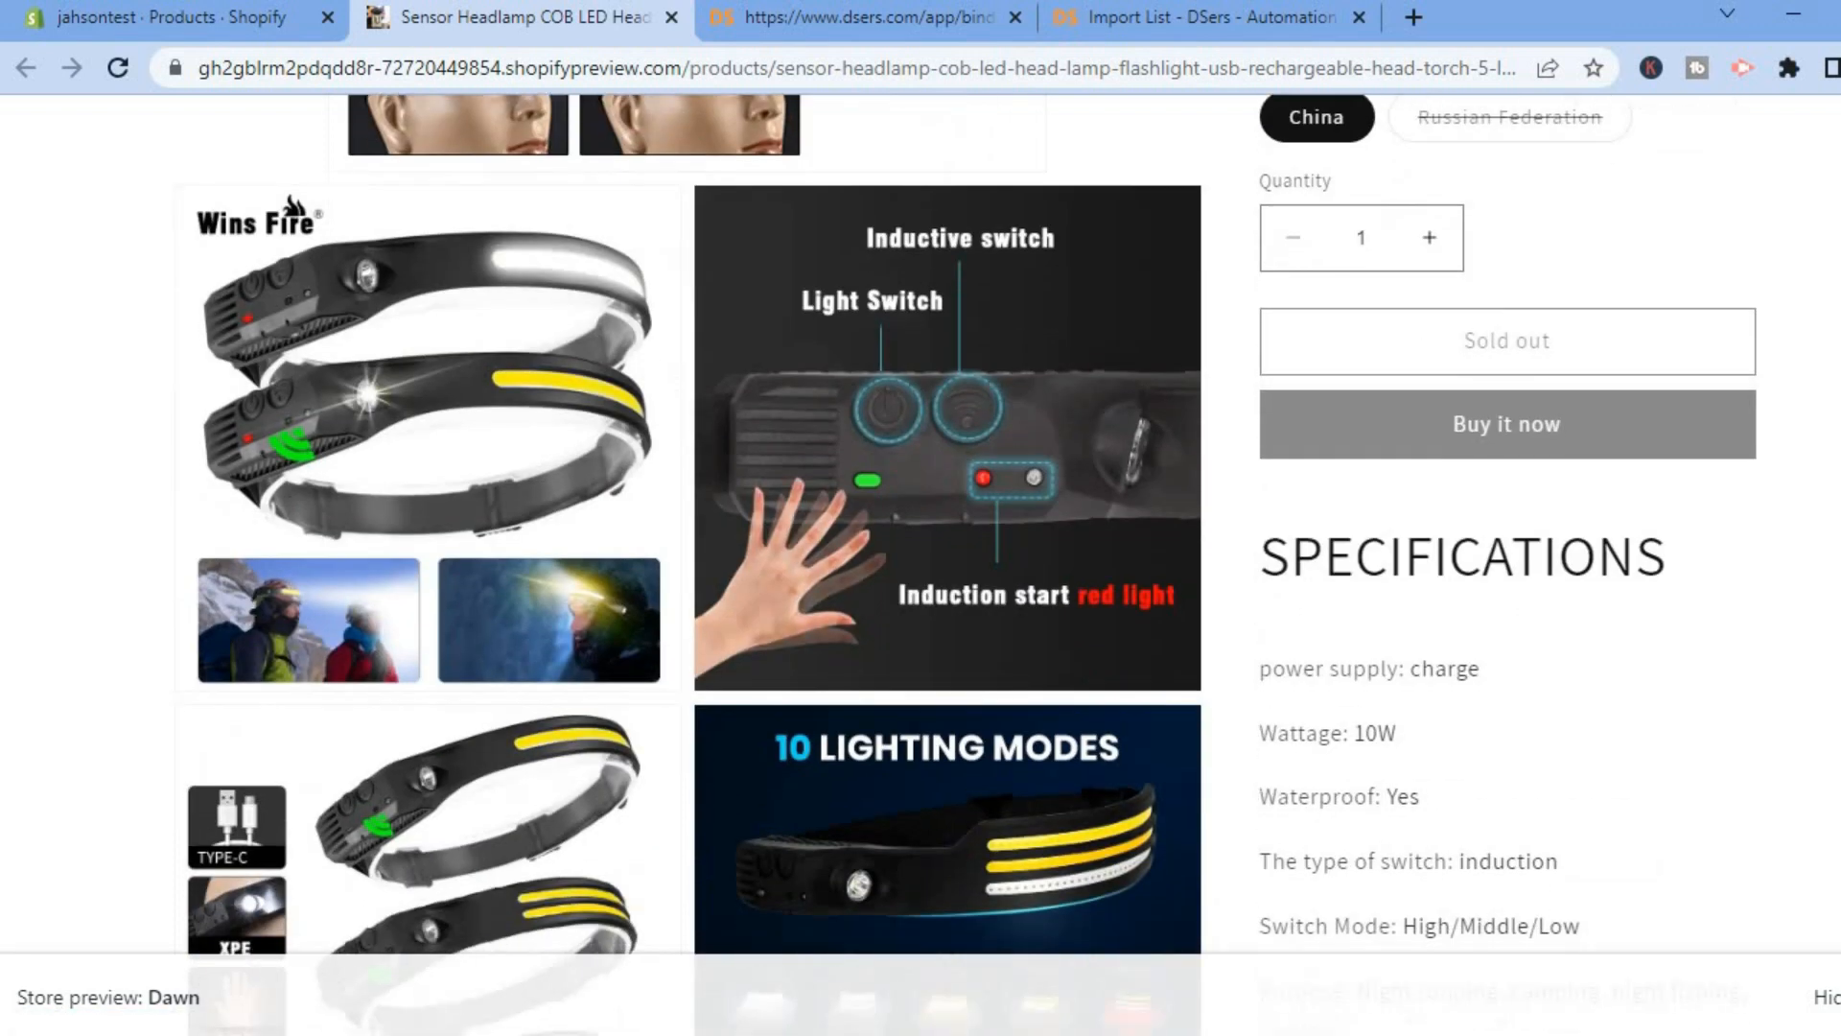
{"action": "scroll", "coordinate": [921, 564], "scroll_direction": "down", "scroll_amount": 6}
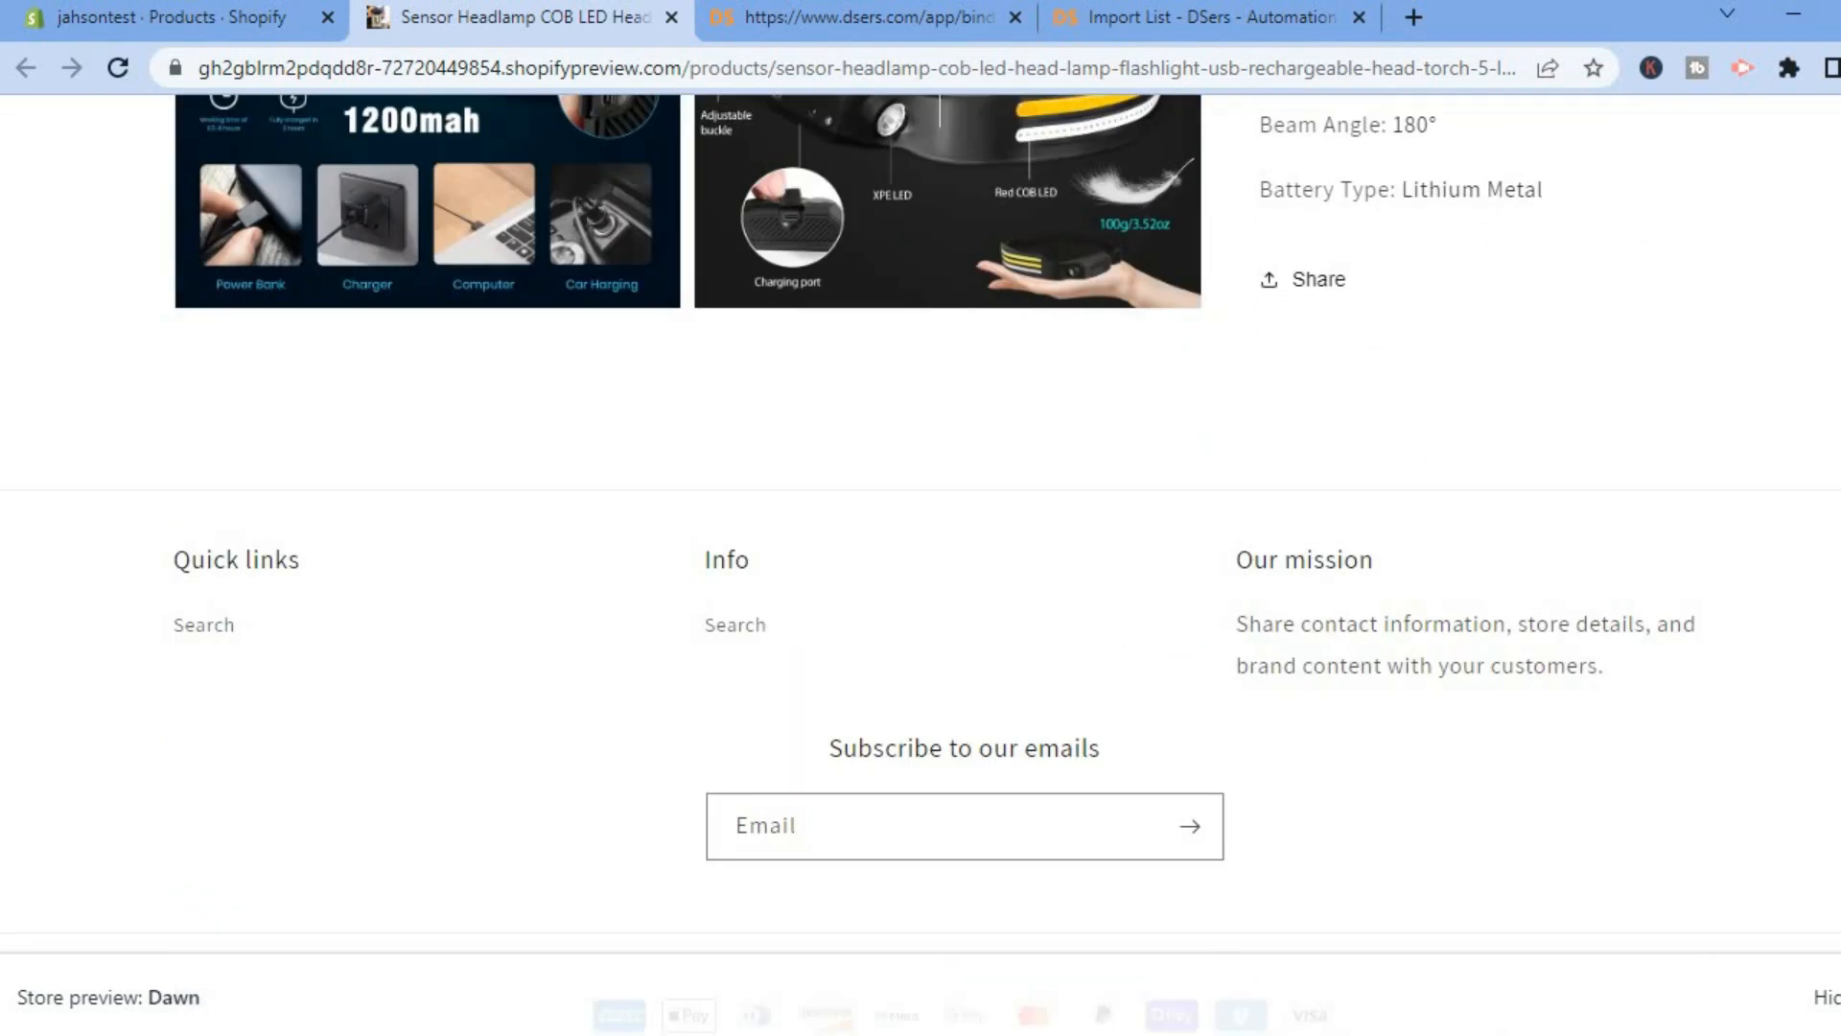
{"action": "scroll", "coordinate": [921, 564], "scroll_direction": "up", "scroll_amount": 20}
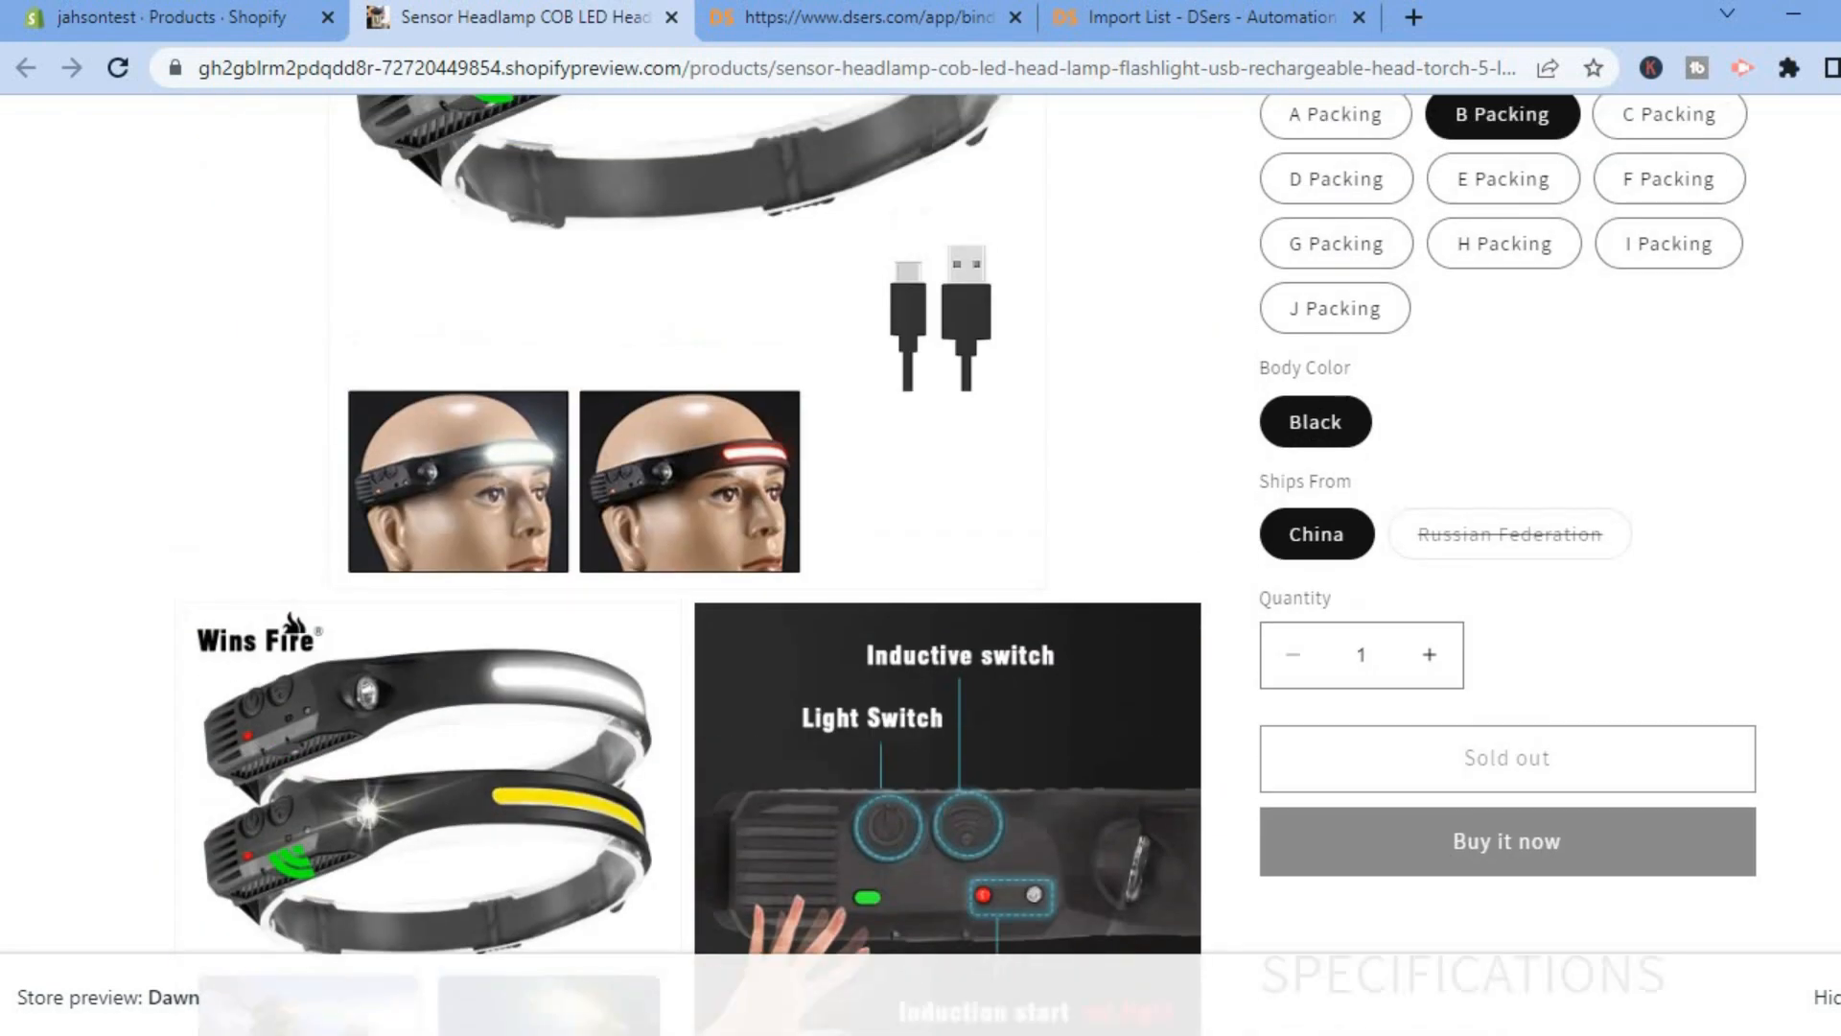
{"action": "scroll", "coordinate": [920, 564], "scroll_direction": "up", "scroll_amount": 8}
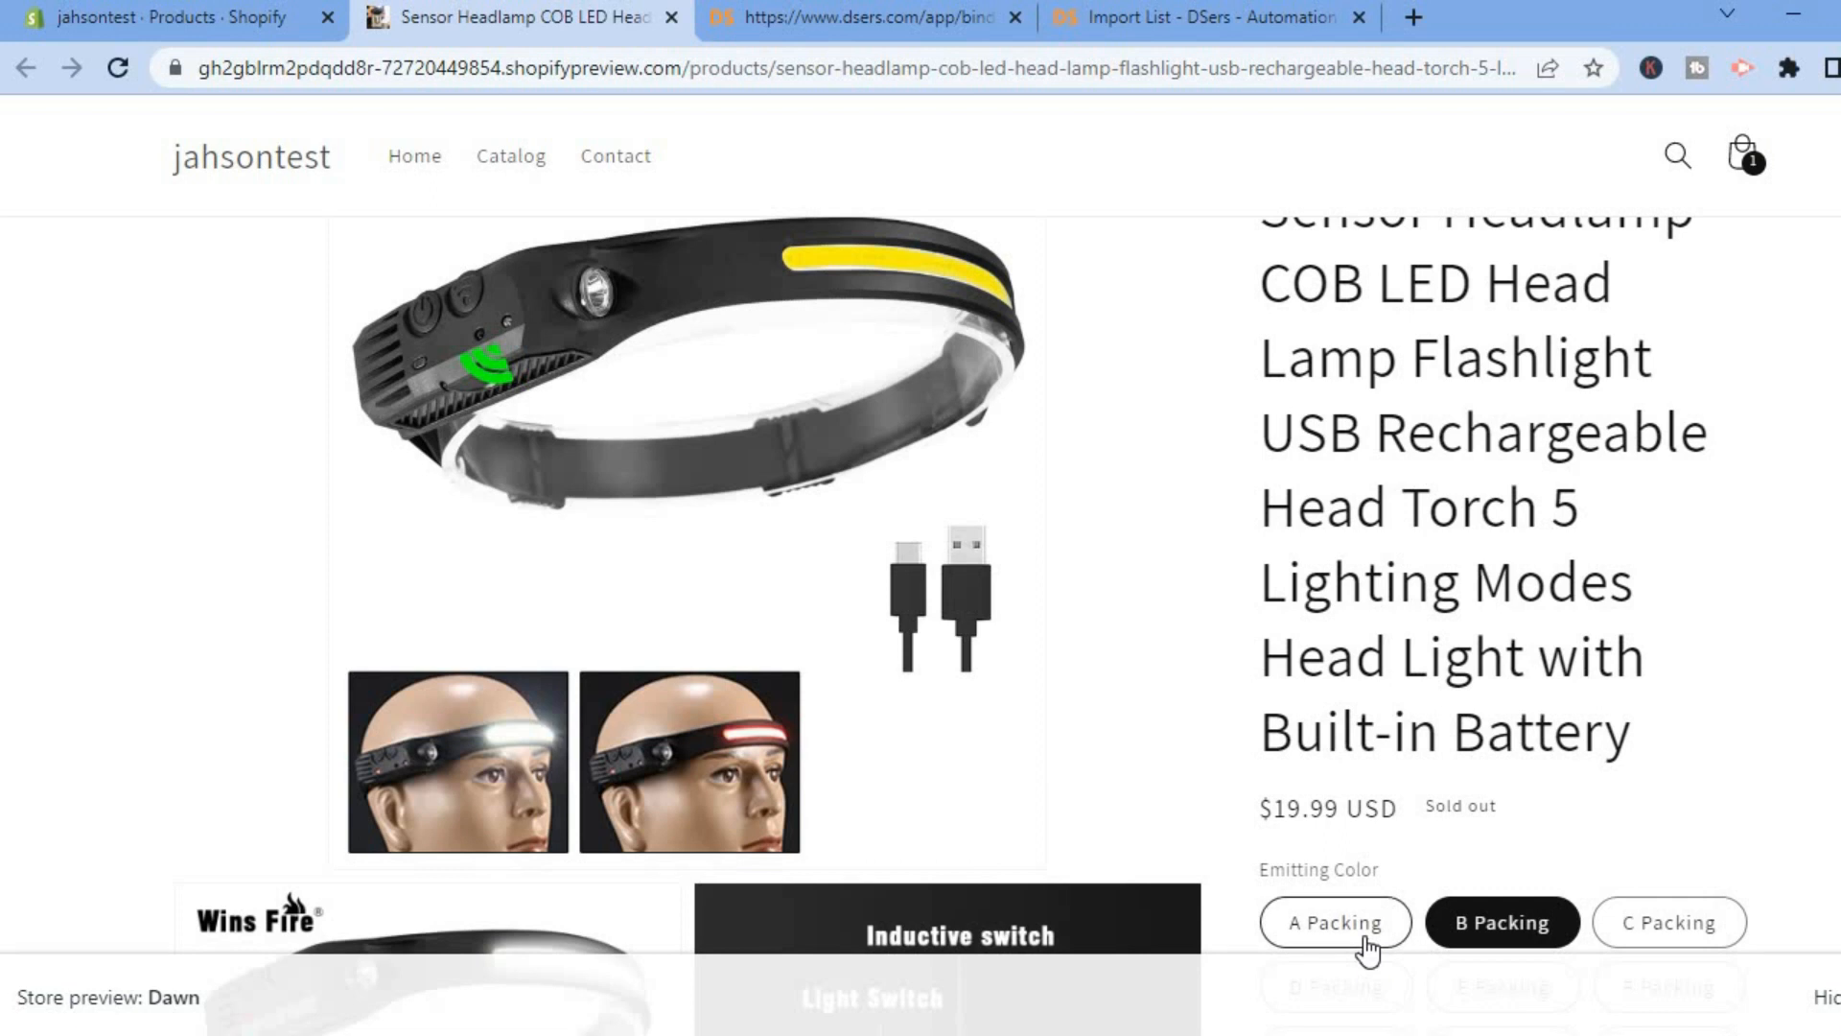
{"action": "left_click", "coordinate": [1337, 923]}
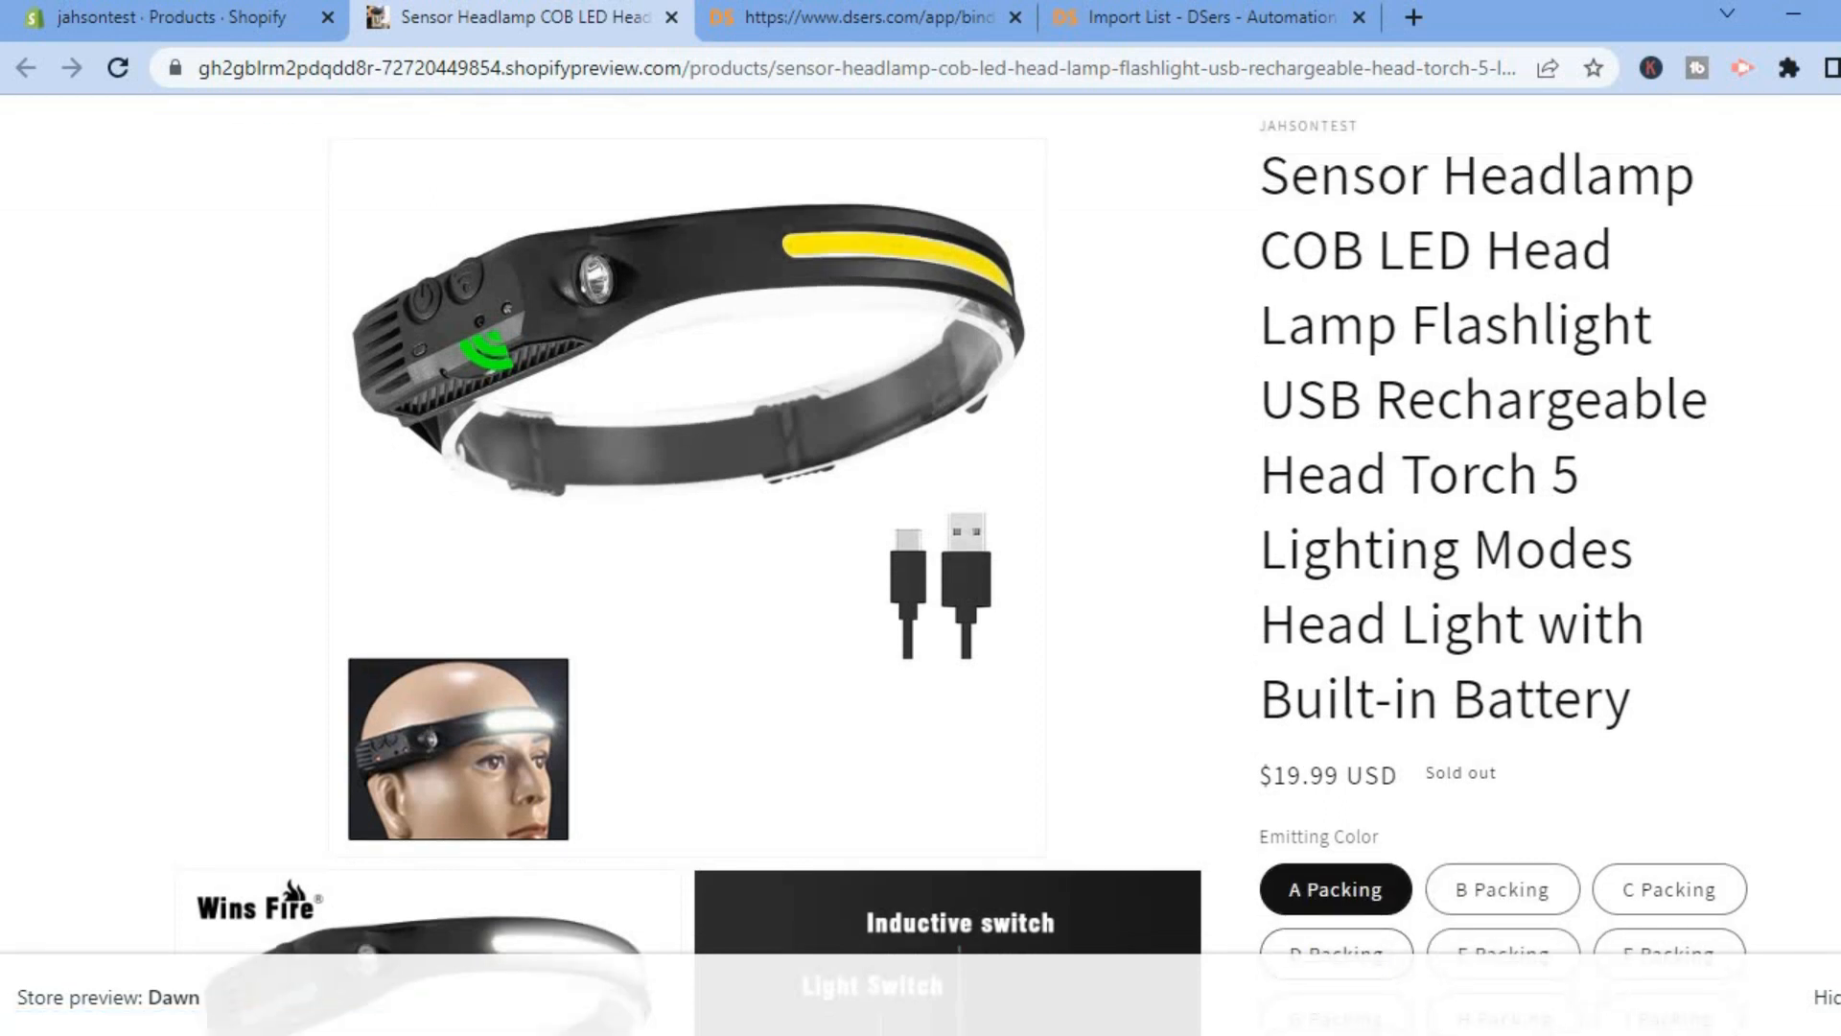